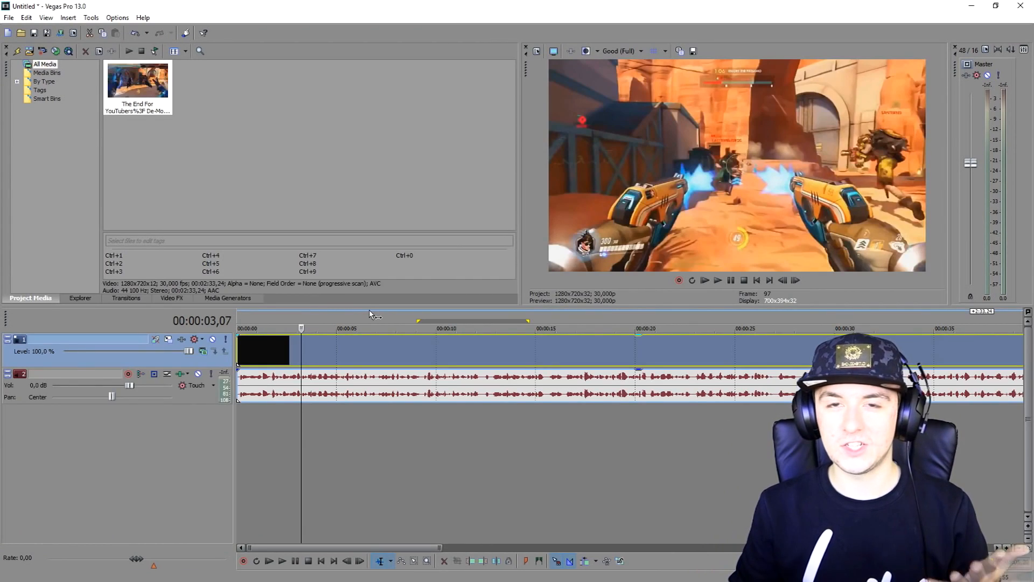
Split the gameplay clip and its audio at 00:00:26,26 and move the remainder to about 00:00:36 to leave a gap
click(442, 327)
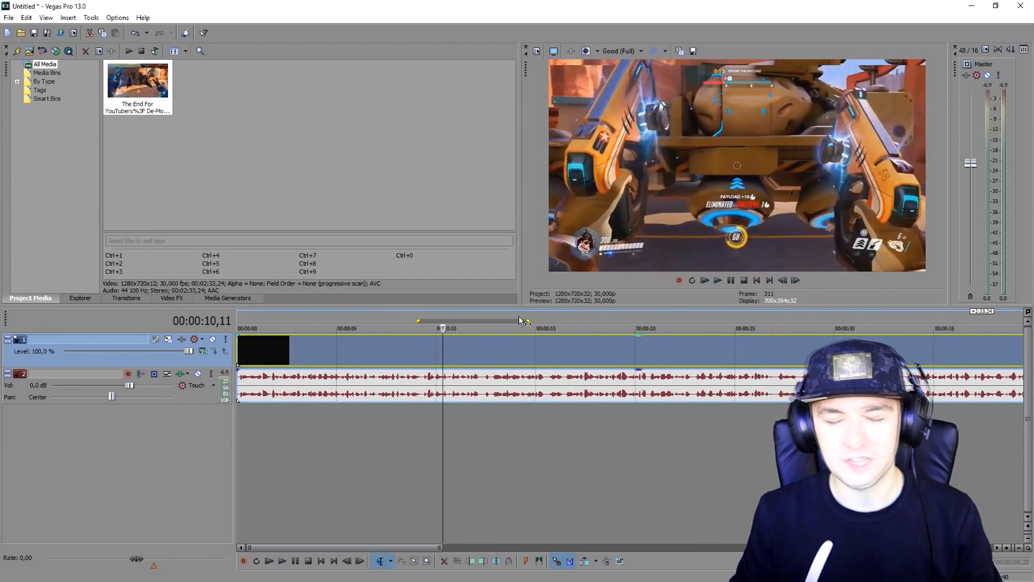
scroll(517, 323, up, 2)
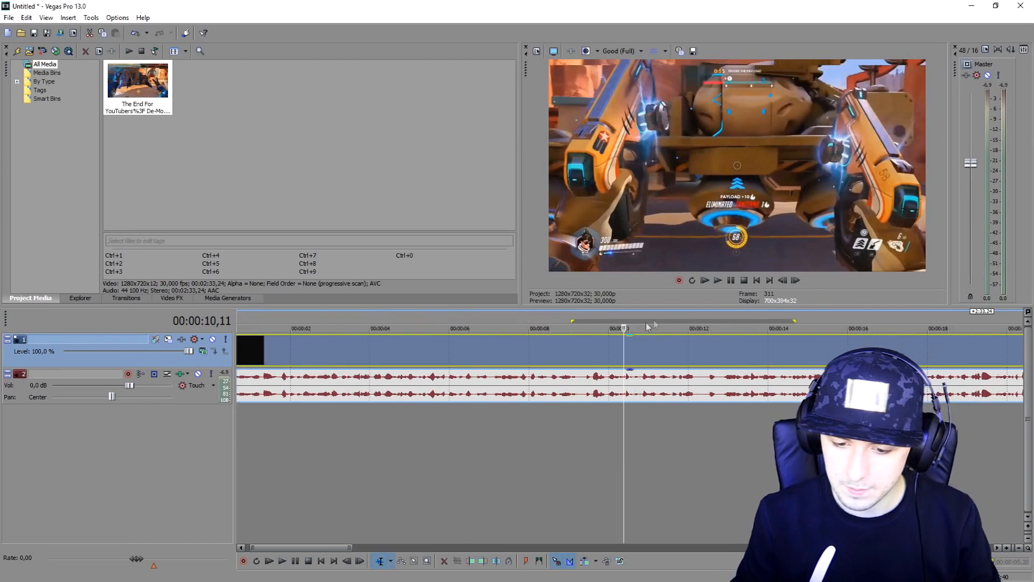
click(657, 325)
scroll(719, 382, up, 1)
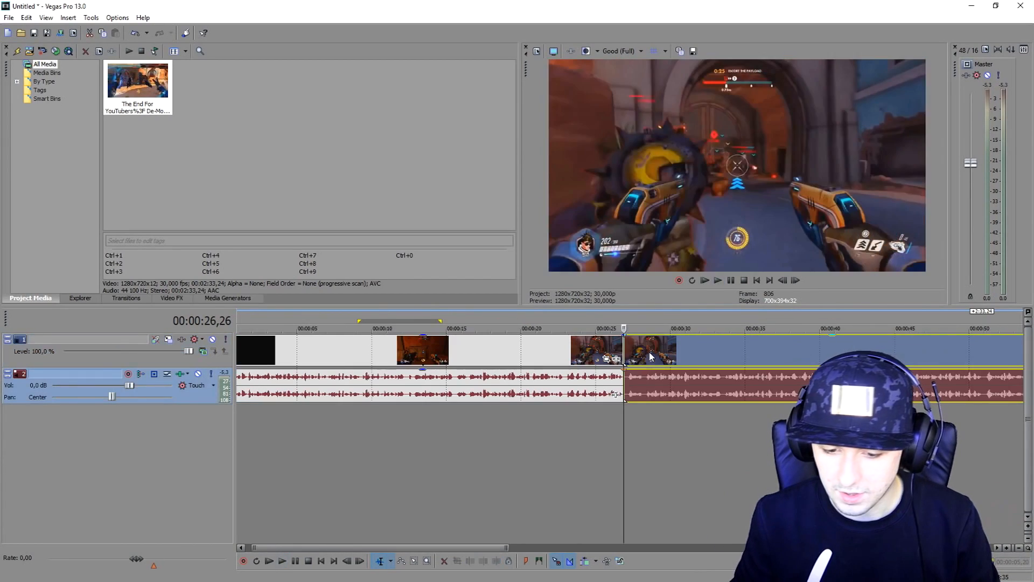
drag(651, 356, 792, 353)
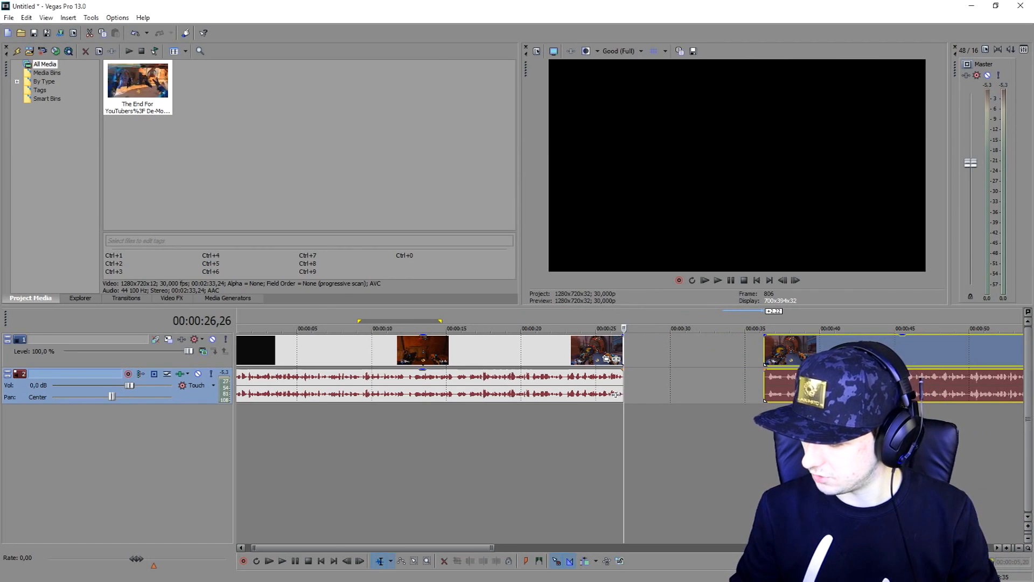
Insert the shutterstock_252471136 image at the start of the gap and turn off Maintain aspect ratio for it
drag(615, 394, 641, 350)
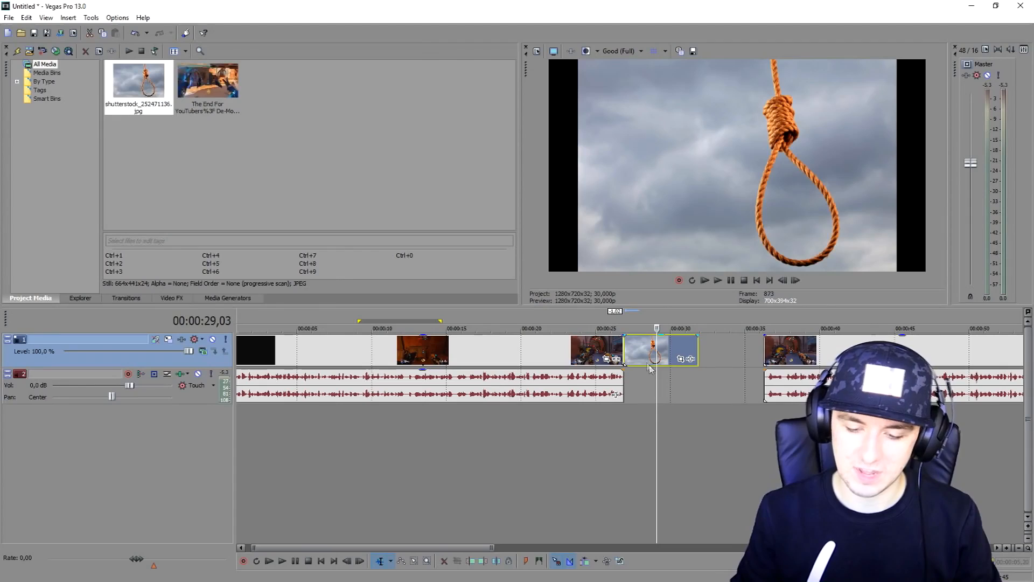
right_click(641, 353)
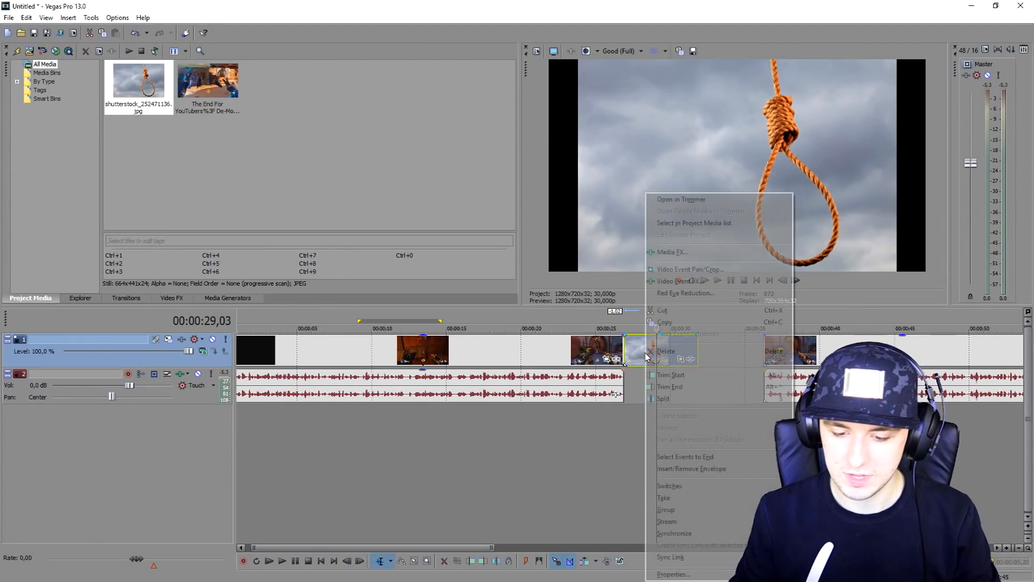
click(674, 575)
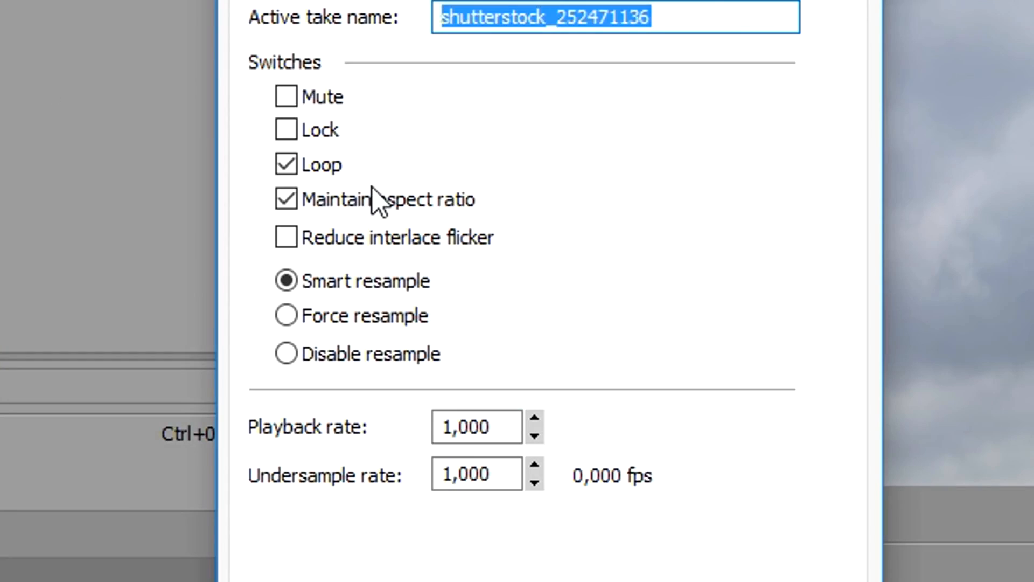
click(460, 181)
click(557, 392)
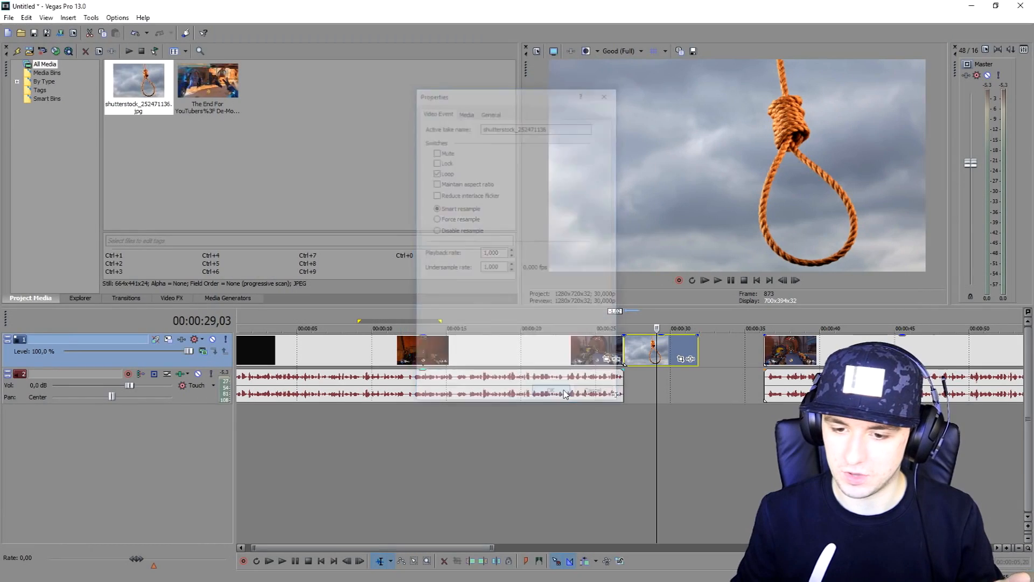
Play back the cut from the gameplay clip into the still image
click(607, 328)
scroll(630, 341, up, 1)
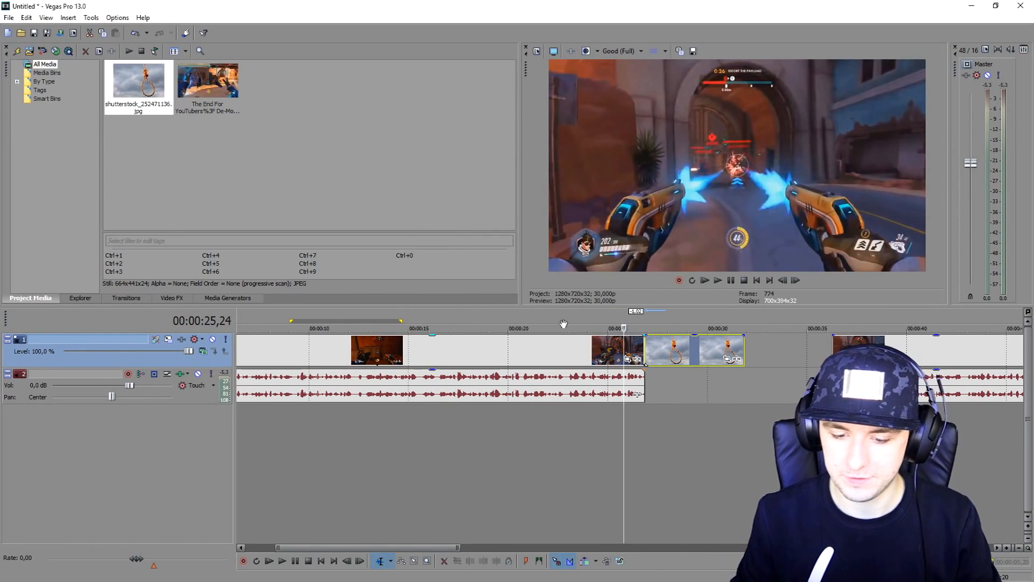
scroll(618, 326, up, 3)
scroll(617, 324, down, 2)
key(space)
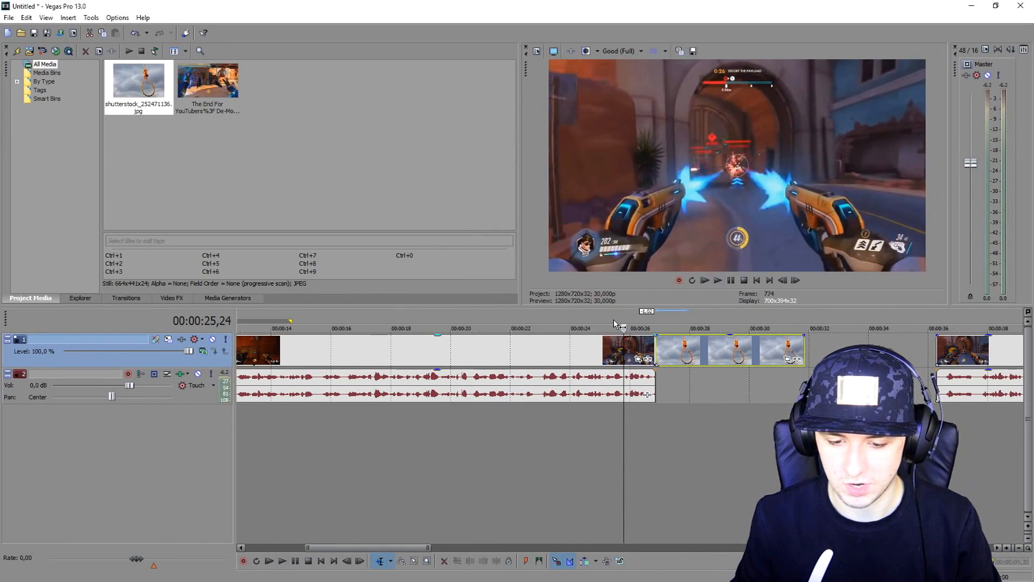
scroll(726, 383, up, 1)
scroll(722, 383, down, 1)
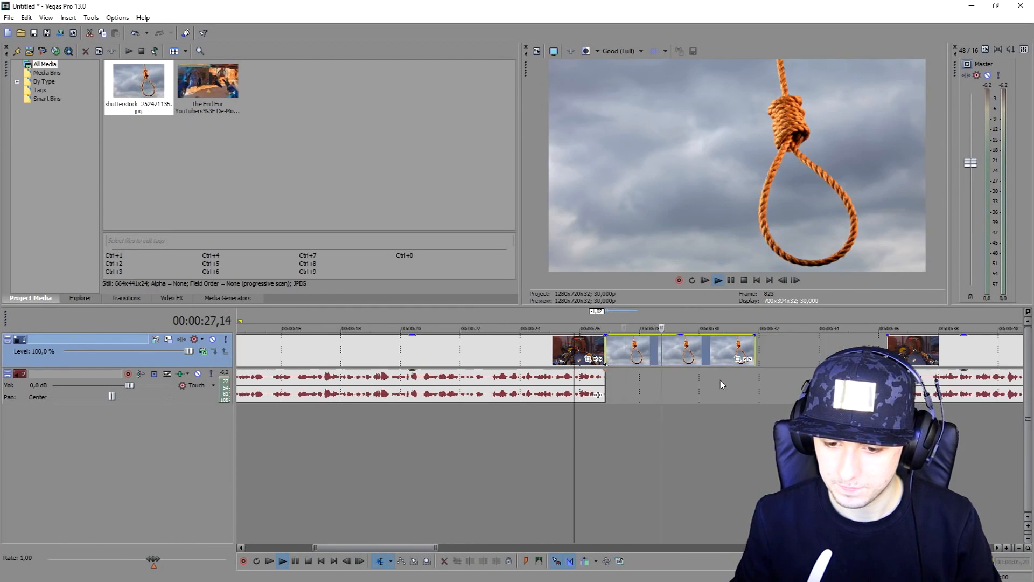
key(space)
Animate the still image's pan/crop with a smaller crop area near its end, so that it slowly zooms in on the rope
click(604, 348)
click(607, 345)
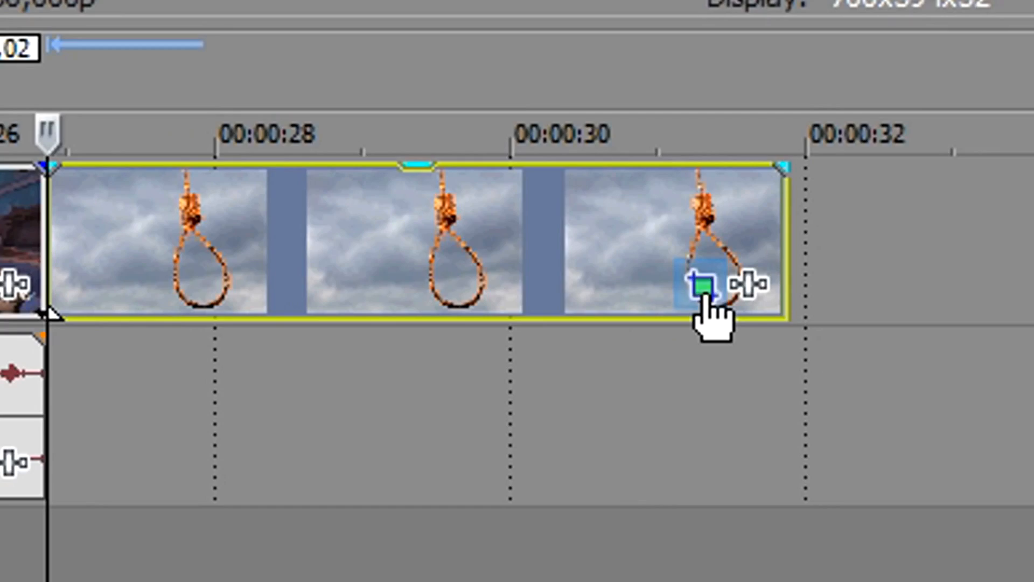
click(703, 286)
drag(629, 285, 580, 72)
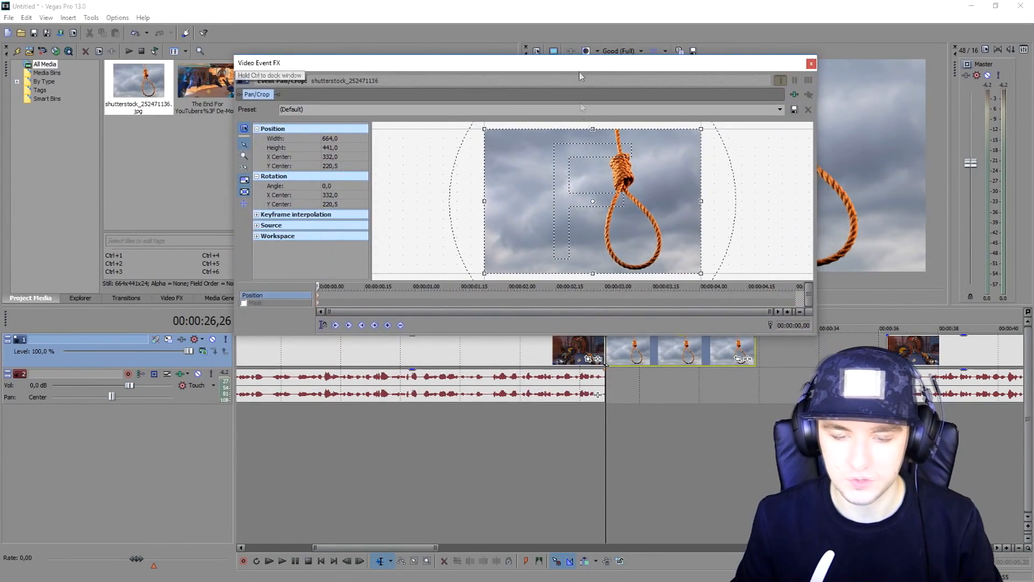
drag(619, 334, 704, 393)
click(788, 365)
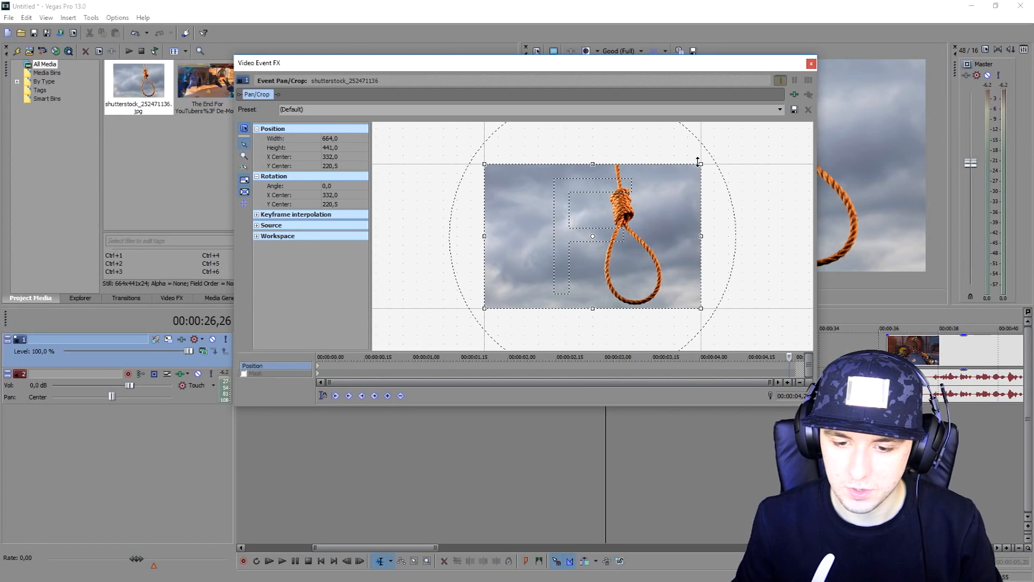
drag(700, 163, 666, 241)
click(810, 64)
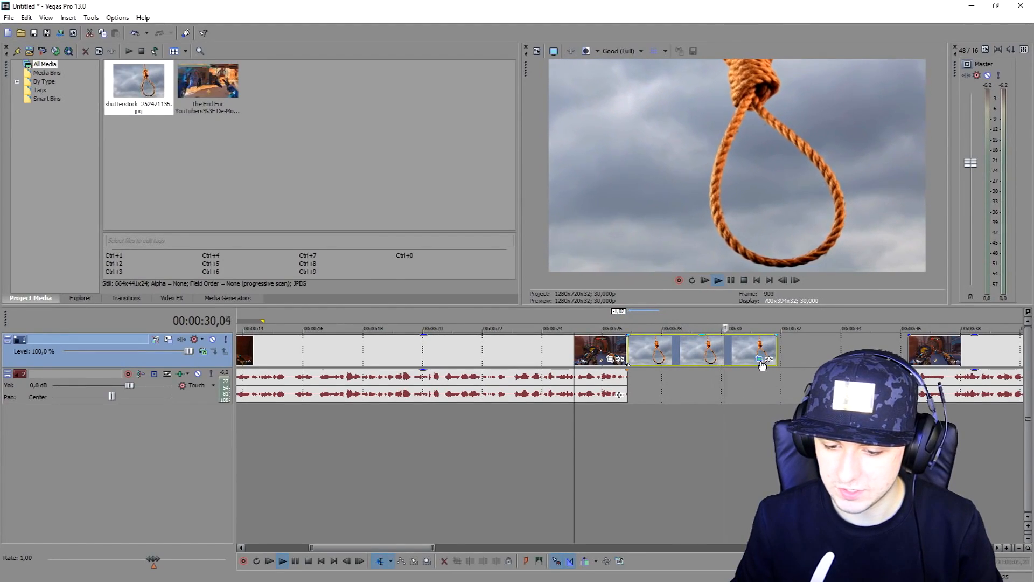
Shorten the still image to about 3 seconds and play back the cut into it
click(767, 361)
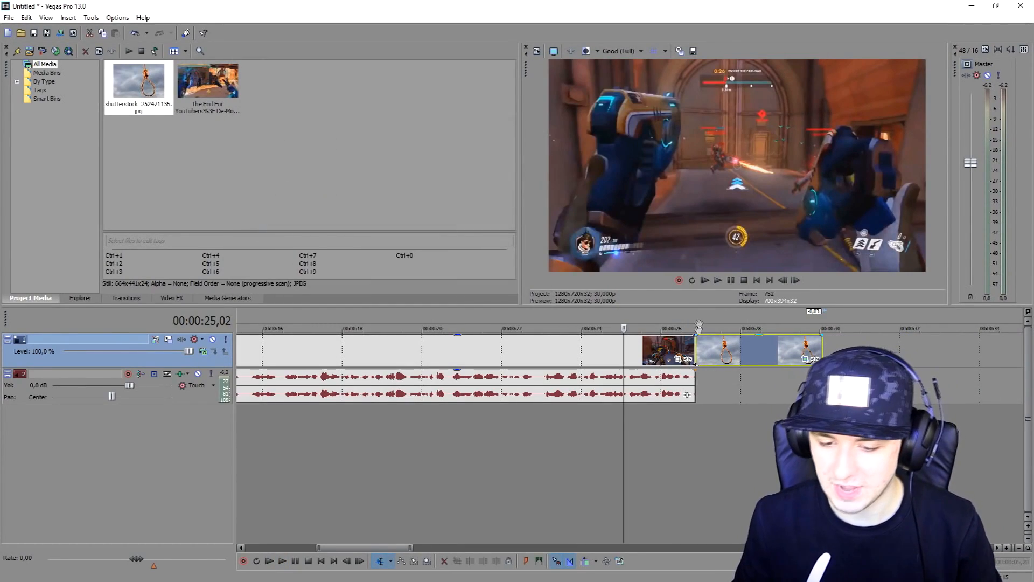
key(space)
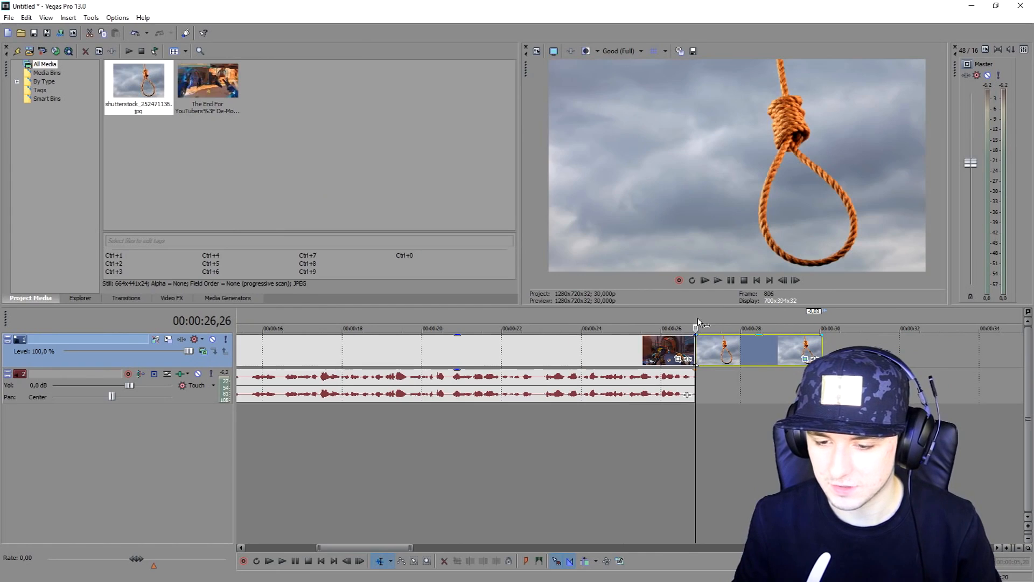
key(space)
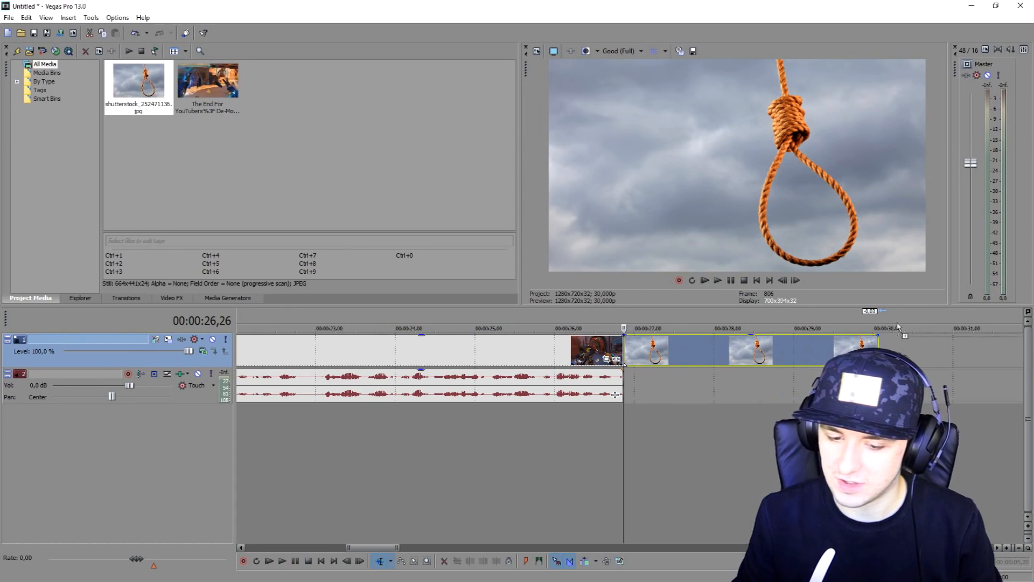
Add the Audience Laughing sound effect to the audio track beneath the still image, aligned with the image's start
drag(688, 392, 681, 394)
click(776, 384)
click(721, 380)
key(d)
click(767, 384)
drag(743, 383, 693, 391)
key(d)
drag(949, 384, 899, 384)
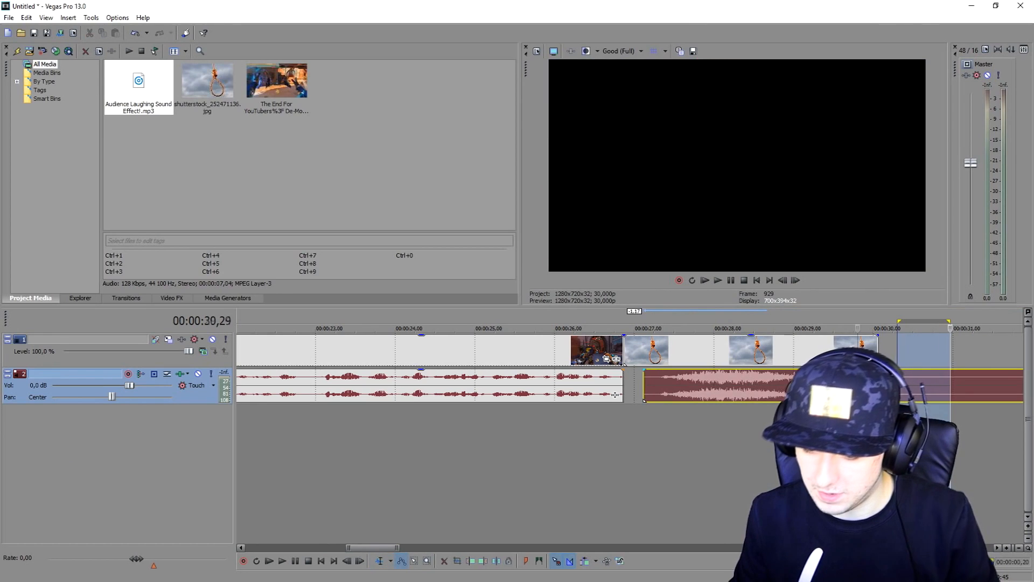
click(858, 383)
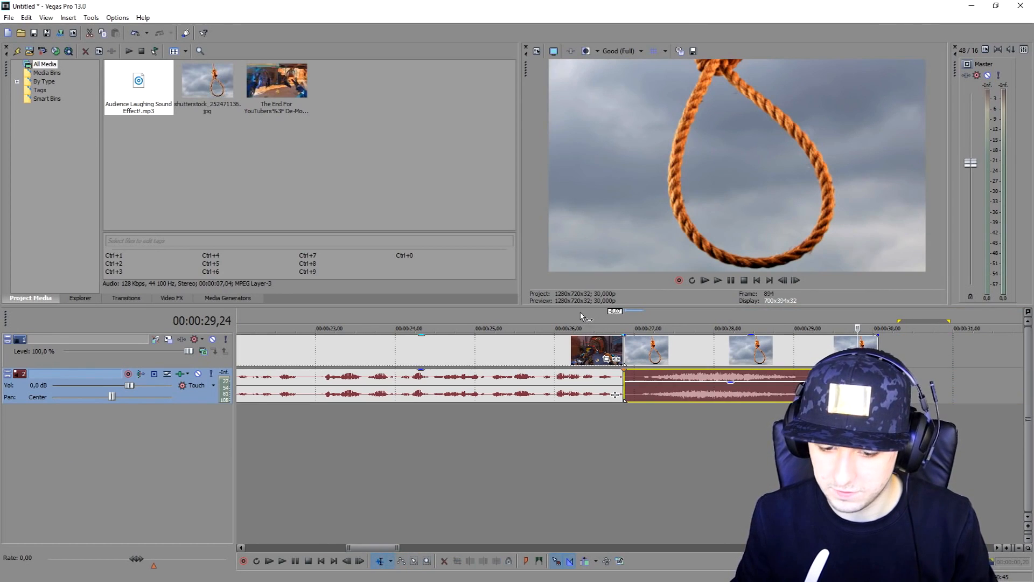
Play back the still image together with the laughing sound
click(581, 328)
key(space)
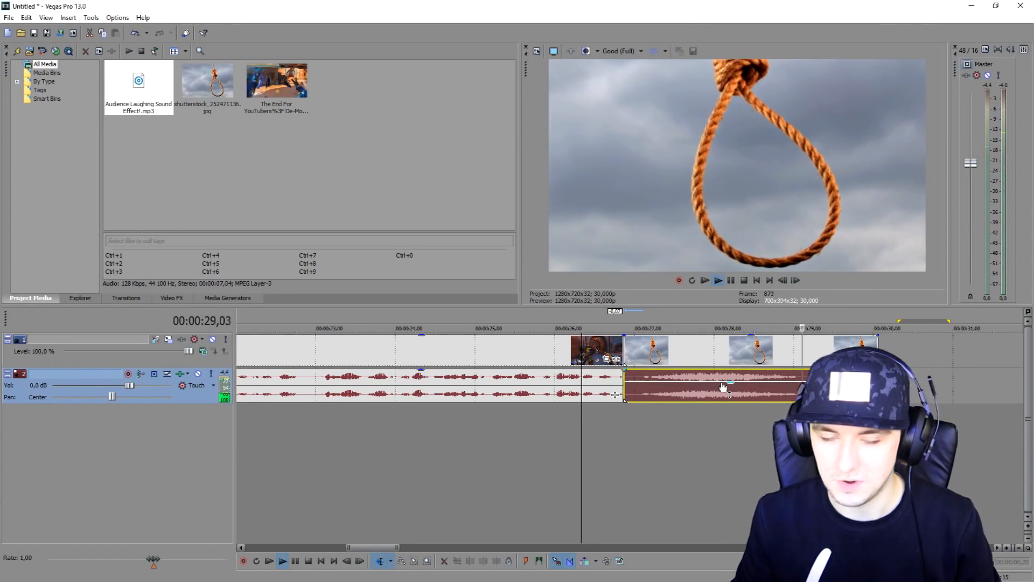
key(space)
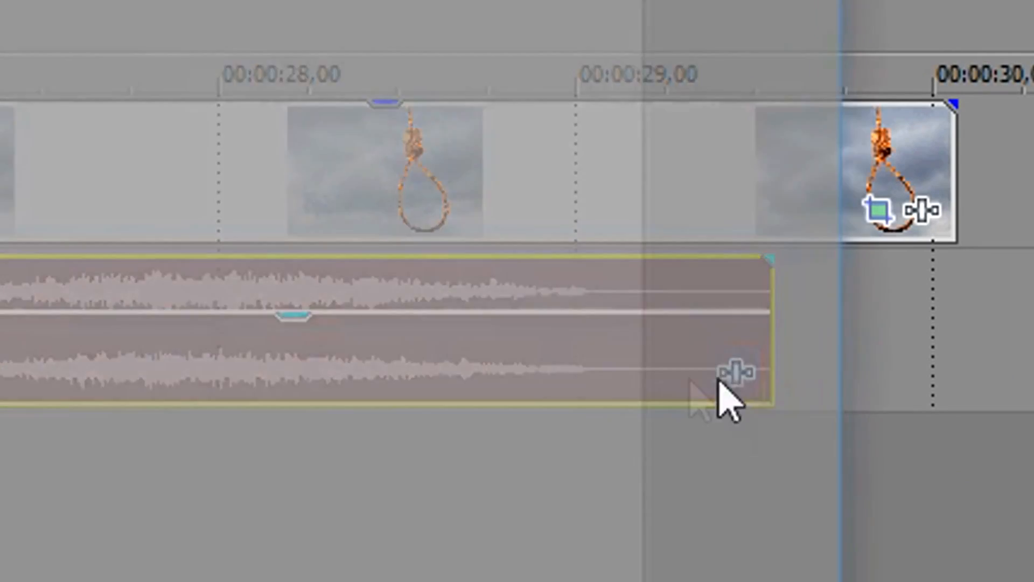
Add a Distortion effect with the preset 2:1 Compression starting at -18 dB to the laughing sound and listen to it
click(736, 372)
click(426, 317)
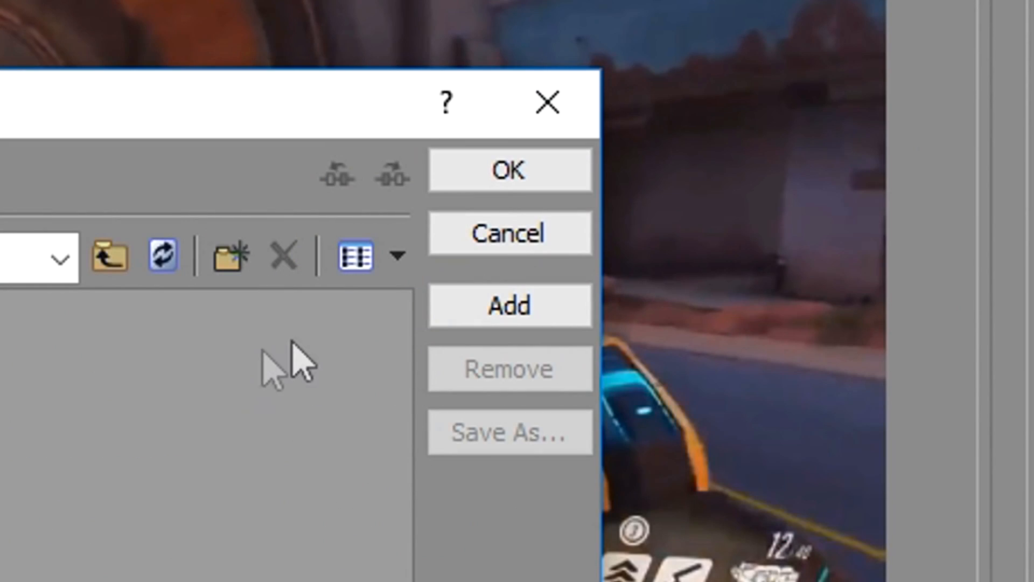
click(431, 316)
click(499, 173)
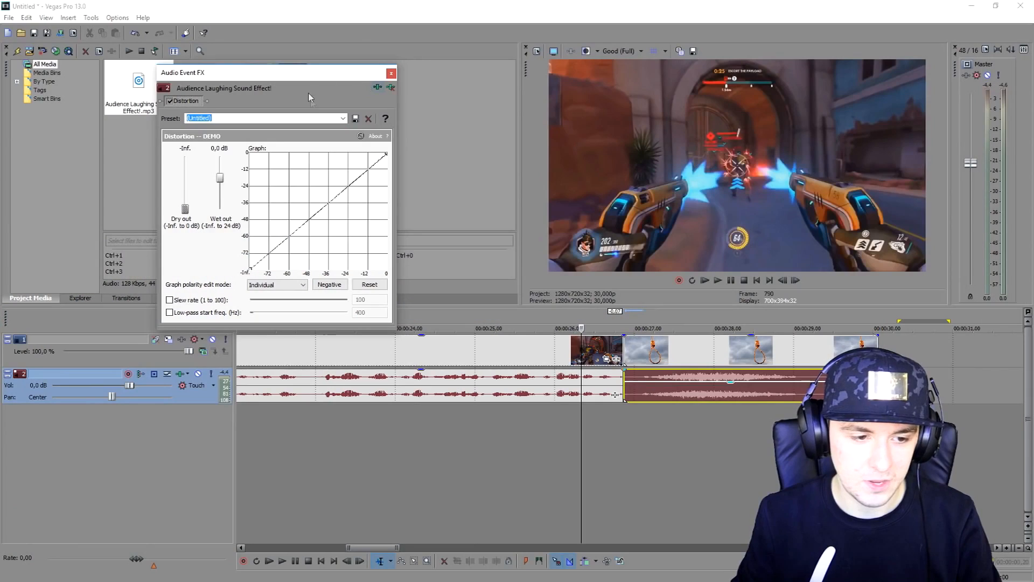
click(343, 118)
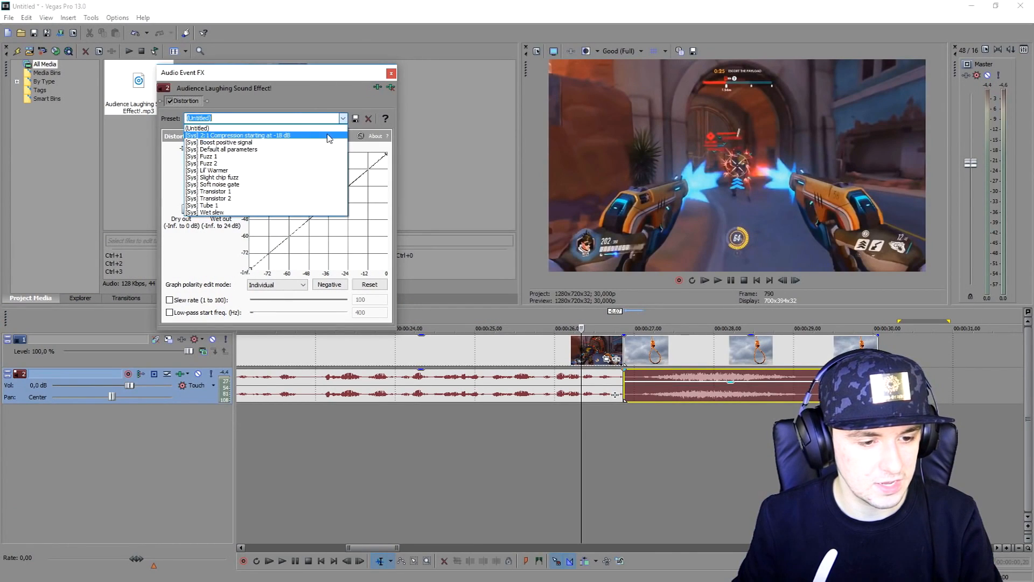
click(334, 135)
click(591, 311)
key(space)
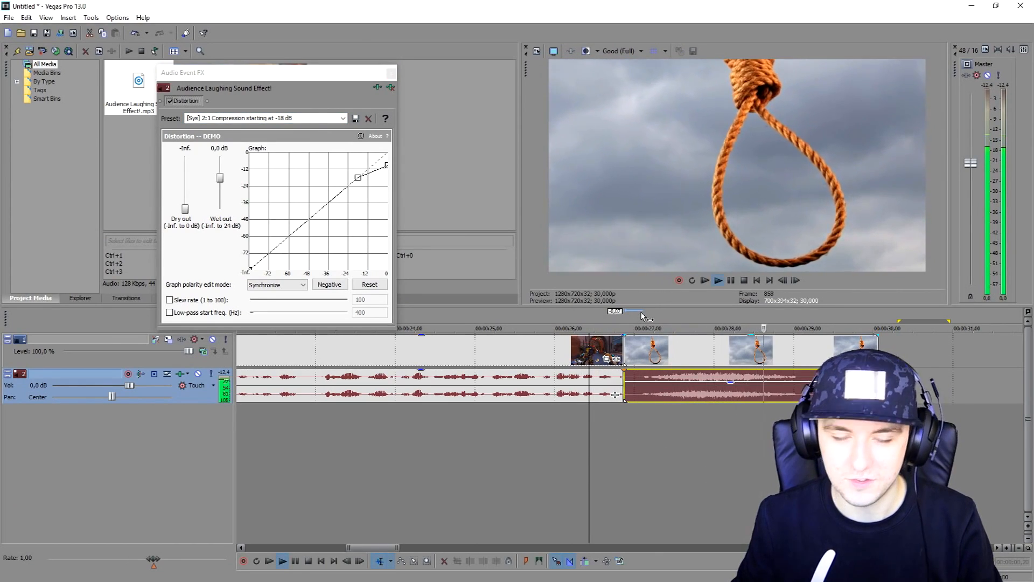
key(space)
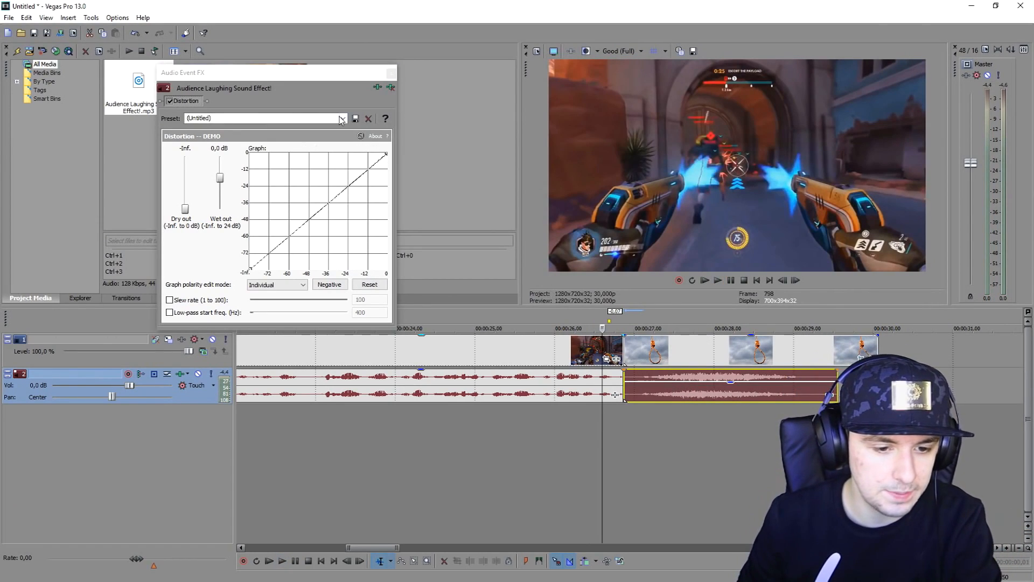
Reapply the 2:1 Compression starting at -18 dB distortion preset to the laughing sound and play it back
click(342, 118)
click(232, 133)
click(603, 315)
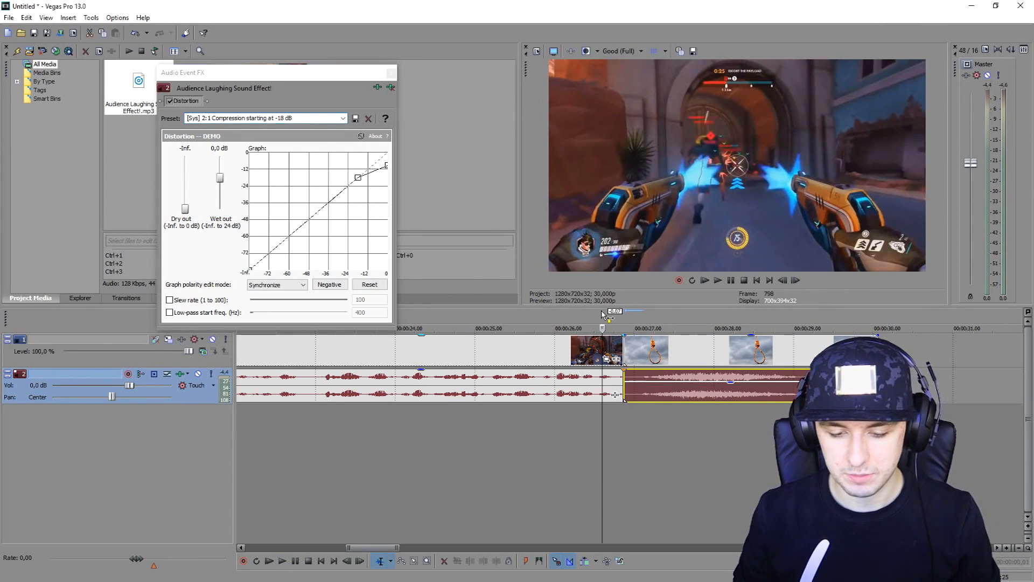
key(space)
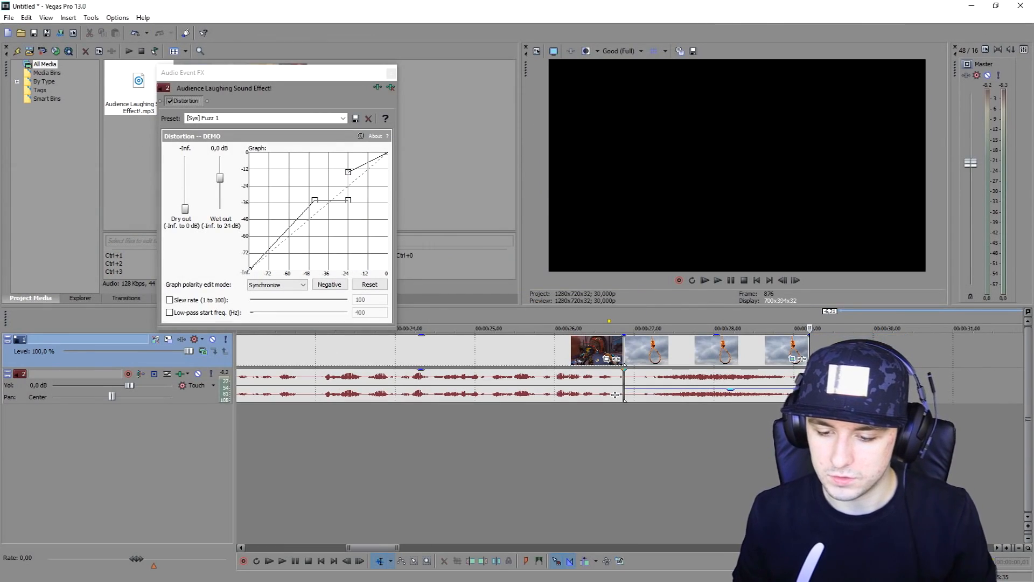
Place error.png in the gap at about 00:00:31 and a short piece of the Windows Xp Error Sound Effect directly after the laughing sound
click(615, 395)
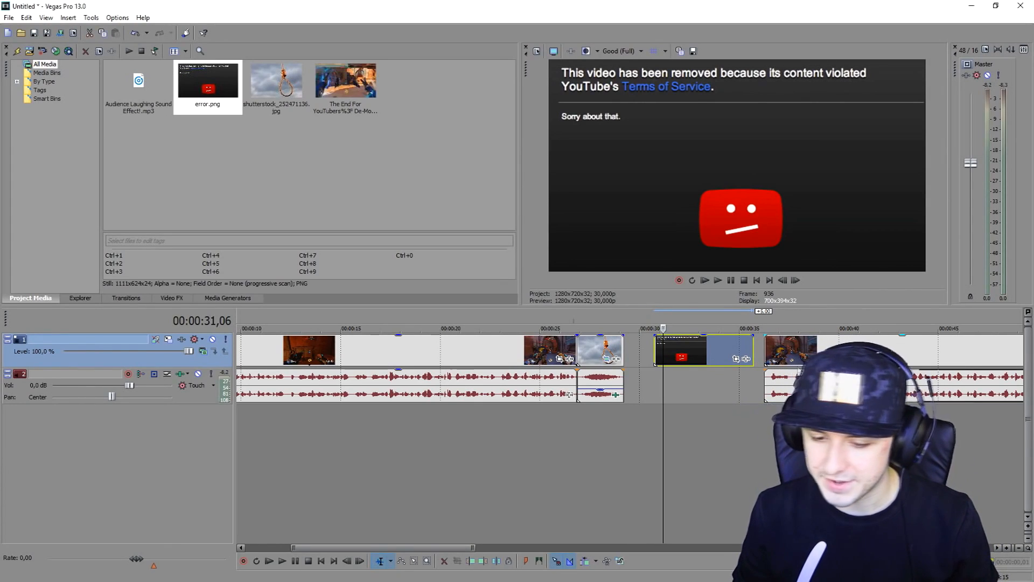
drag(663, 395, 668, 396)
scroll(700, 391, up, 5)
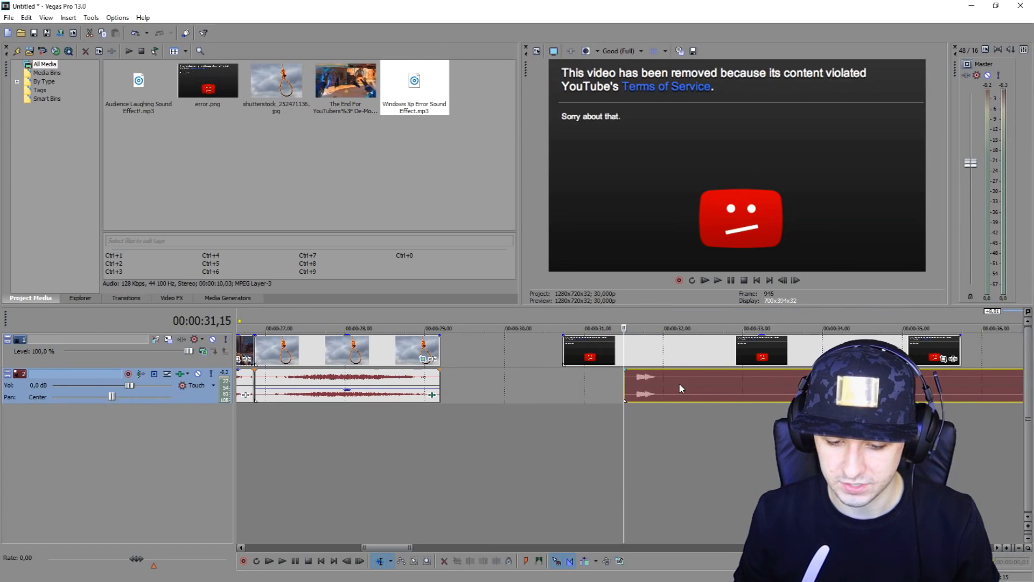
key(Delete)
drag(679, 383, 678, 382)
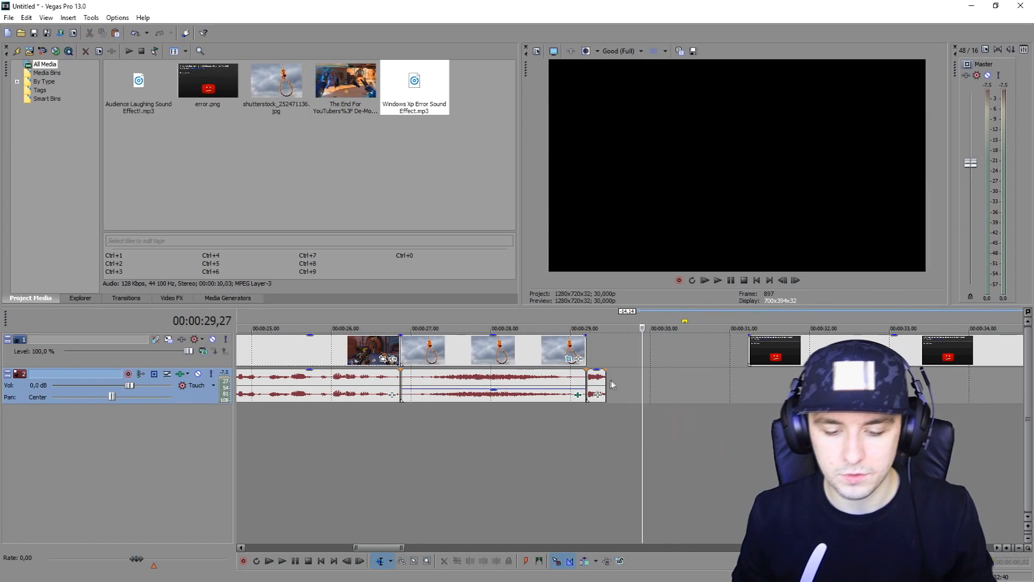
Paste three more copies of the short error sound end to end after the first one
click(604, 383)
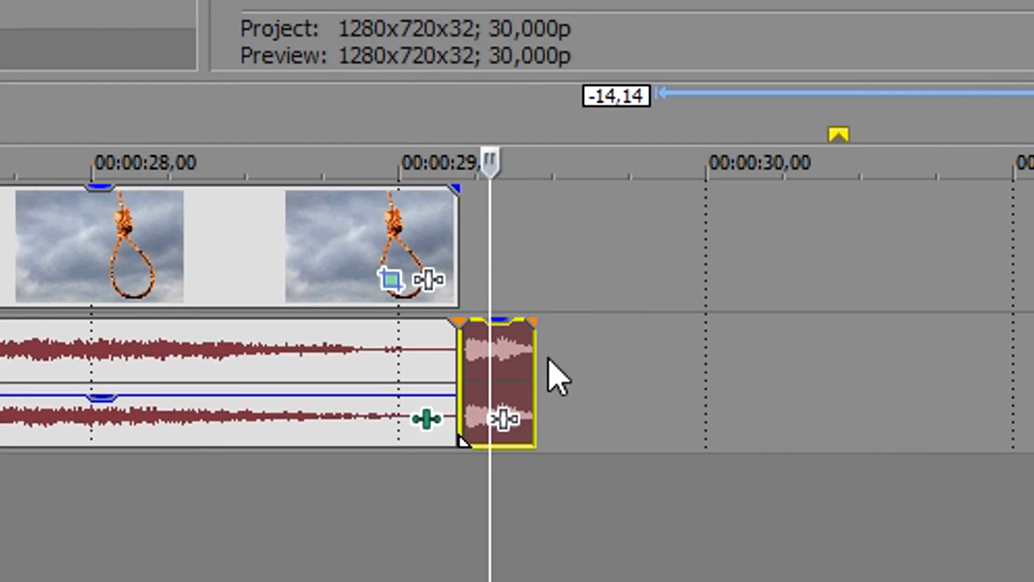
click(606, 378)
key(ctrl+v)
key(ctrl+v)
key(ctrl+v)
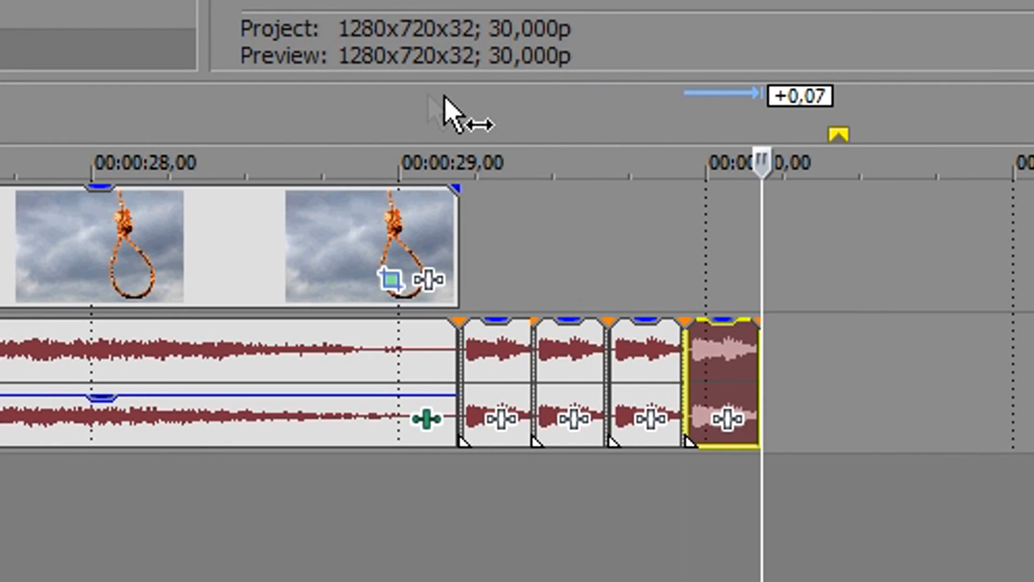
Play back the repeated error sounds from the end of the laughing sound
click(430, 161)
key(space)
scroll(983, 242, up, 1)
key(space)
click(870, 392)
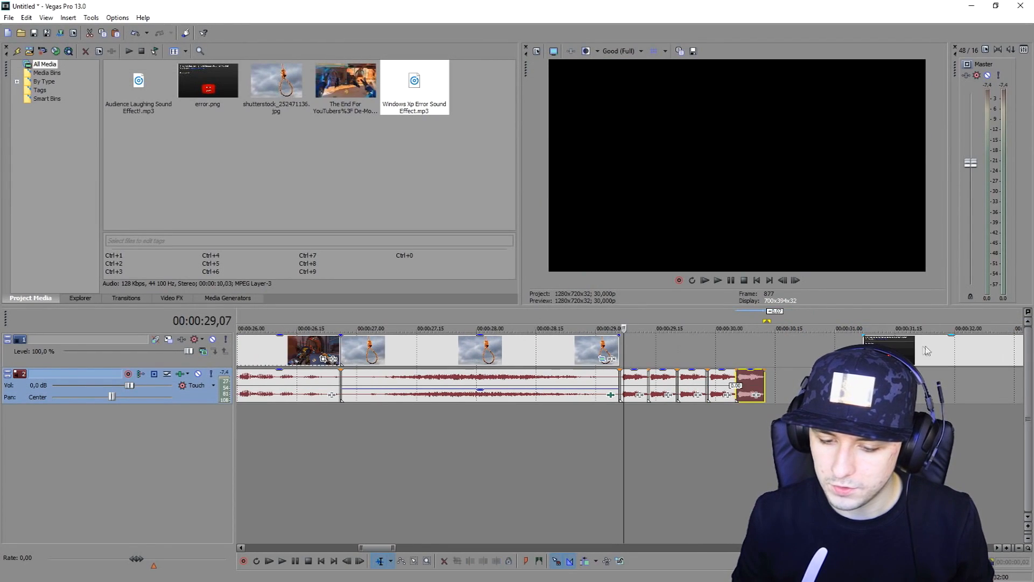
Move the error image to the start of the repeated error sounds and split it where the second sound begins, at 00:00:29,13
drag(910, 348, 680, 347)
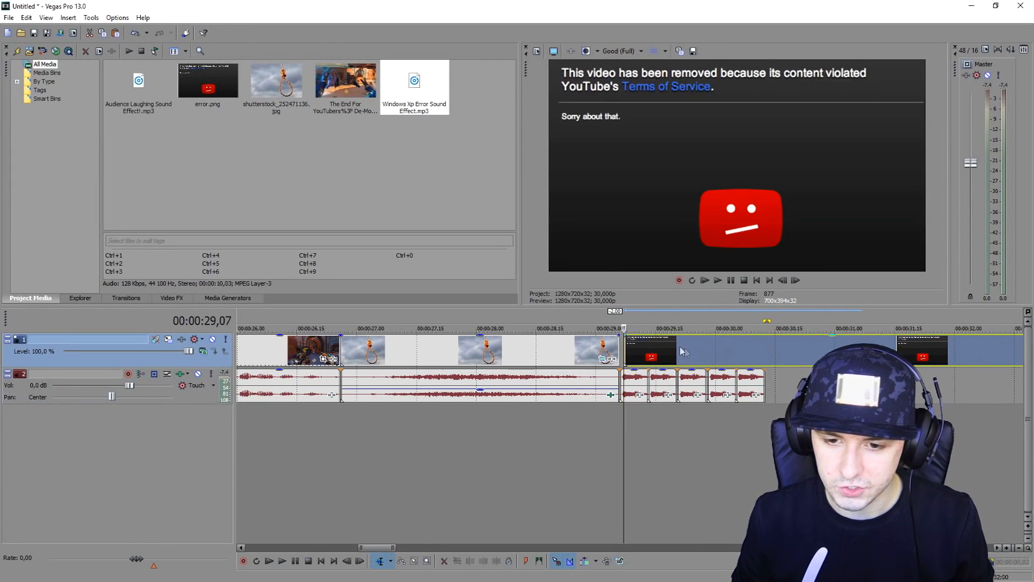
scroll(690, 349, up, 3)
click(721, 350)
scroll(727, 350, up, 1)
key(s)
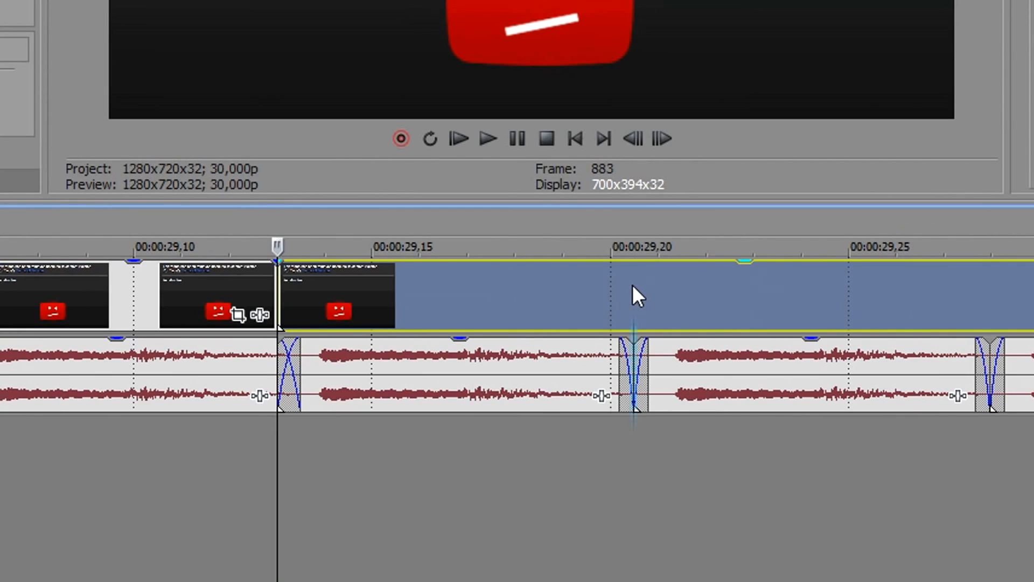
Split the error image where the third, fourth and fifth error sounds begin
click(632, 285)
scroll(625, 285, down, 1)
scroll(484, 287, up, 1)
click(314, 281)
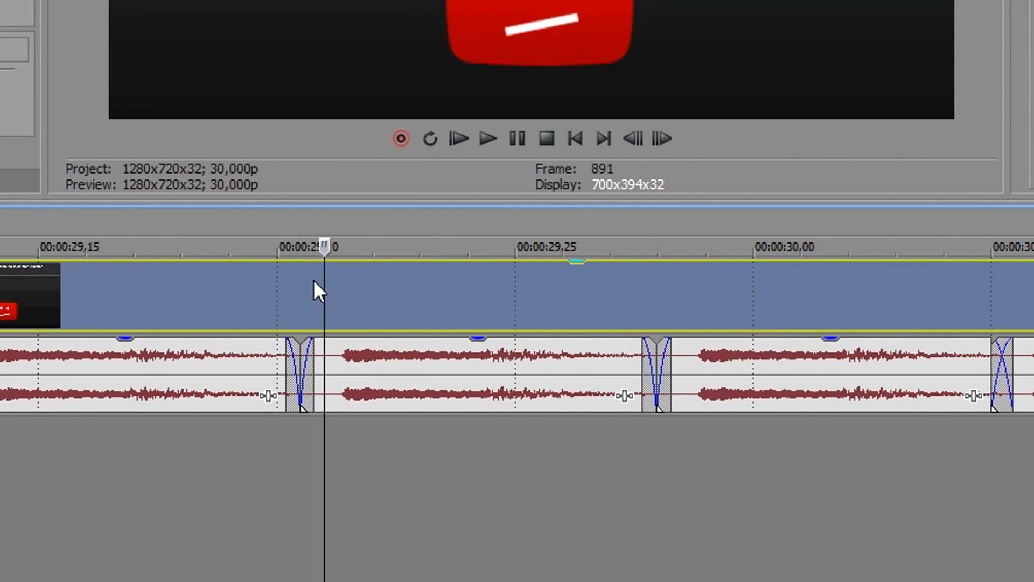
click(690, 296)
scroll(337, 360, up, 3)
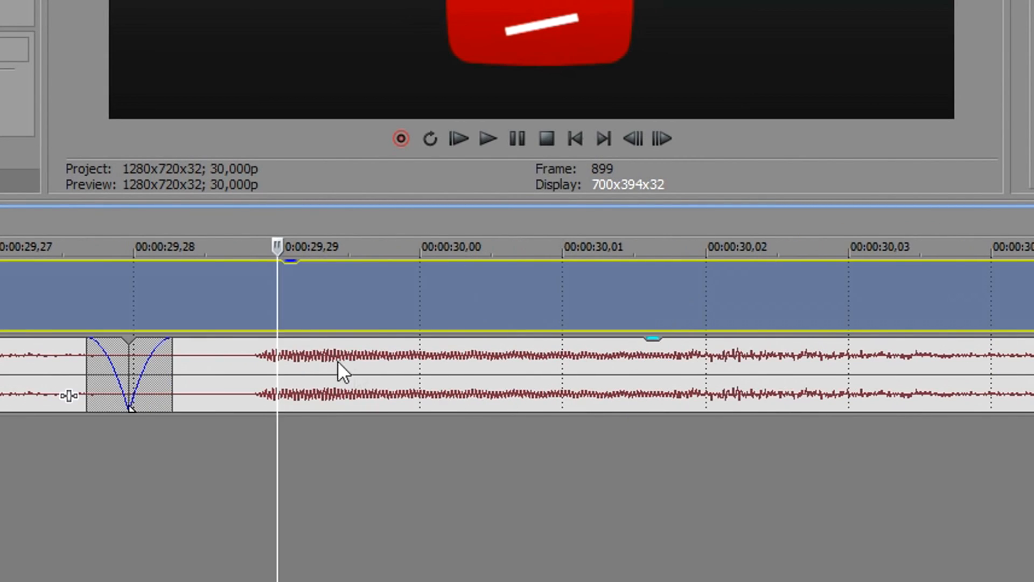
click(134, 302)
scroll(204, 291, down, 3)
key(s)
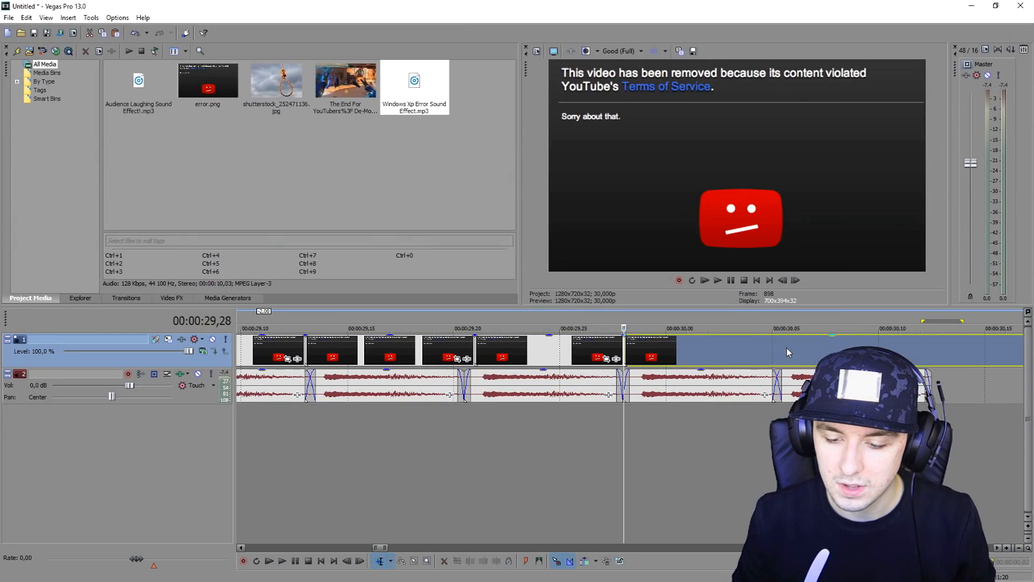
click(646, 299)
scroll(527, 310, up, 3)
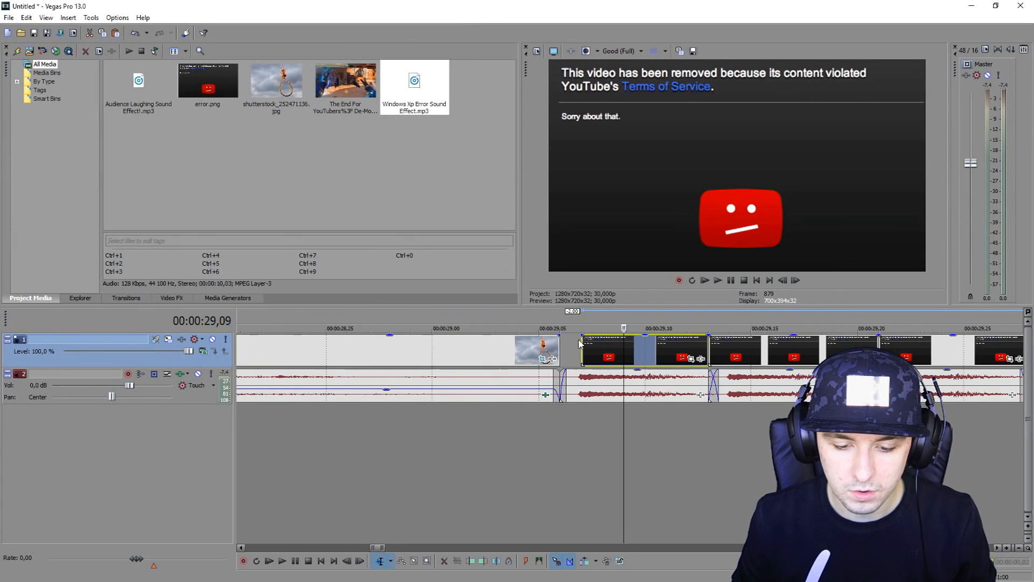
Extend the first error image piece back to the end of the shutterstock image and play back the transition
mouse_move(570, 339)
mouse_down()
mouse_move(561, 340)
mouse_move(570, 343)
mouse_up()
click(602, 344)
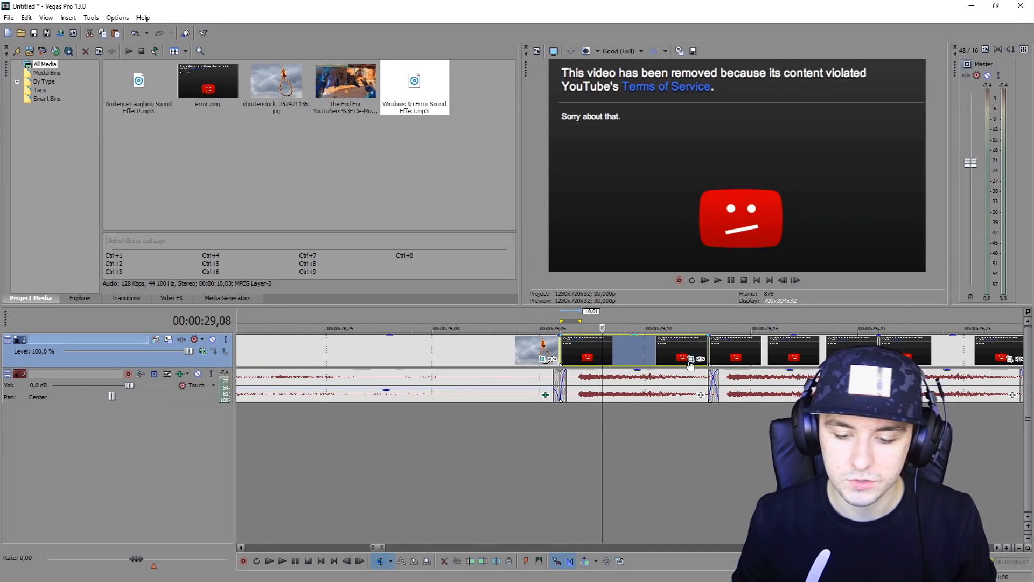
click(530, 324)
key(space)
key(space)
Zoom in slightly on the second error image piece with Event Pan/Crop
click(712, 345)
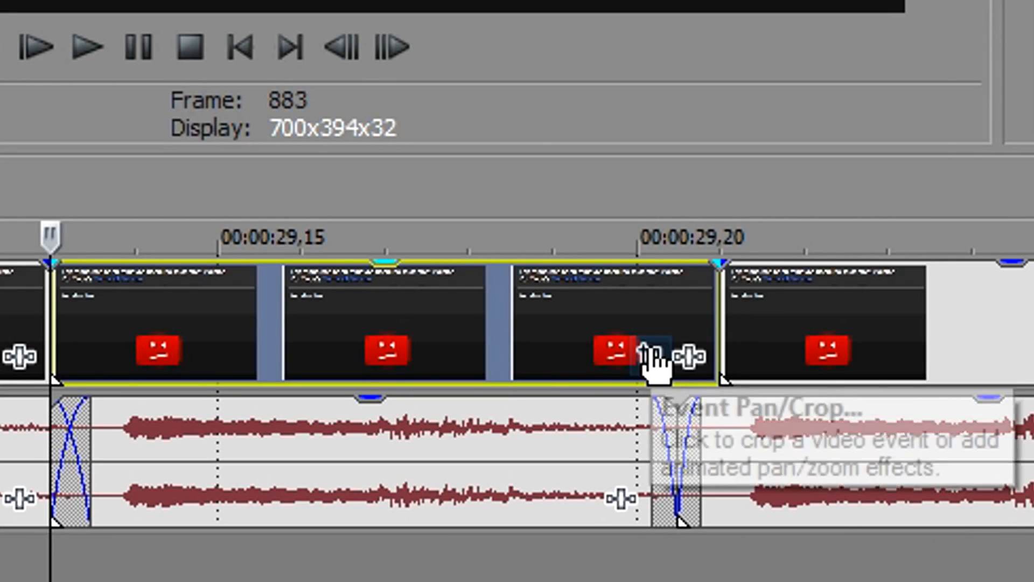
click(863, 359)
drag(764, 132, 747, 149)
click(811, 64)
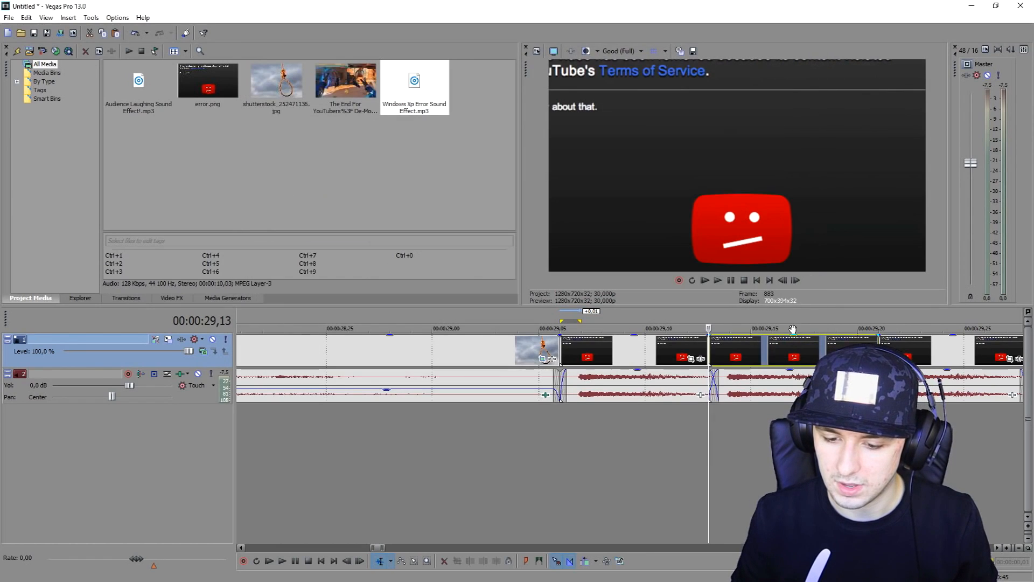
Crop the third error image piece to about 806 × 453 with Event Pan/Crop, keeping it centred
click(797, 349)
click(846, 359)
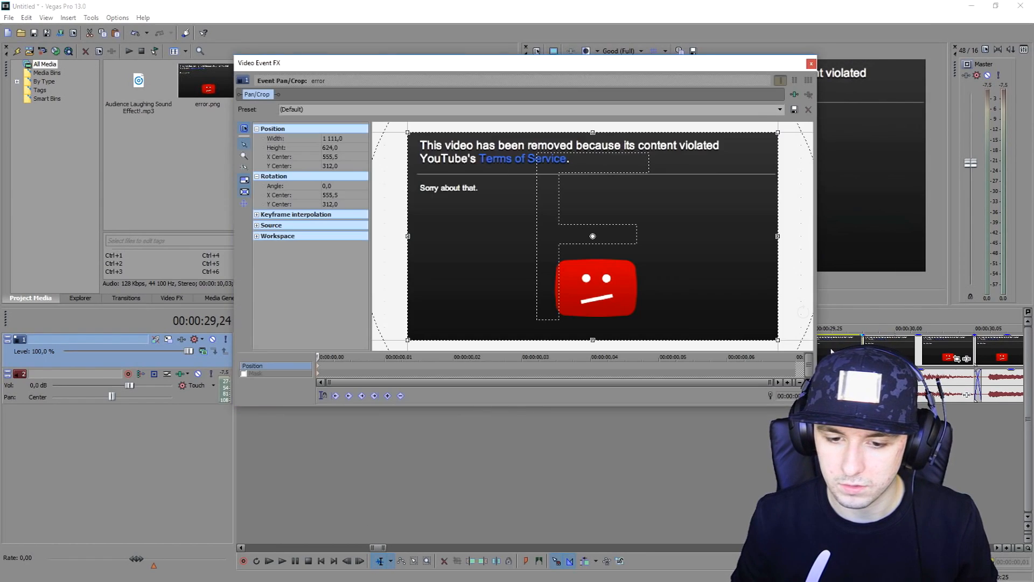
drag(765, 129, 724, 157)
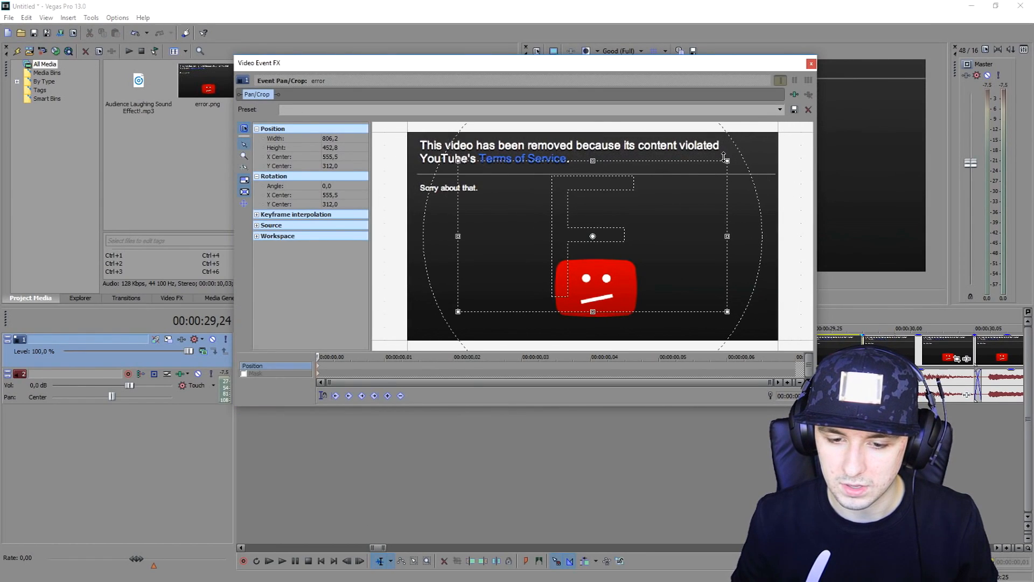
click(812, 64)
Zoom in more strongly on the fourth error image piece with Event Pan/Crop
click(910, 350)
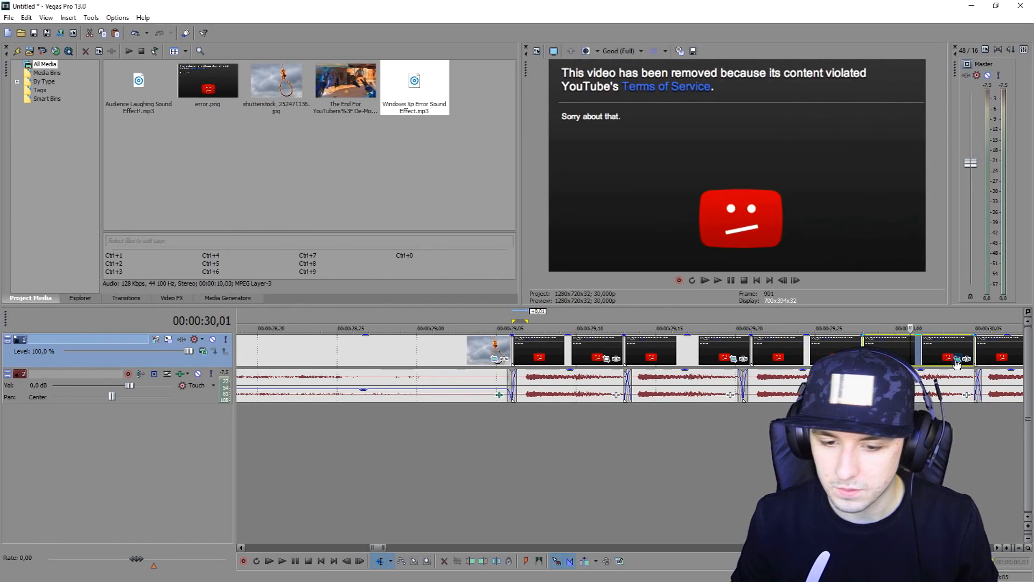
click(957, 359)
drag(755, 134, 644, 254)
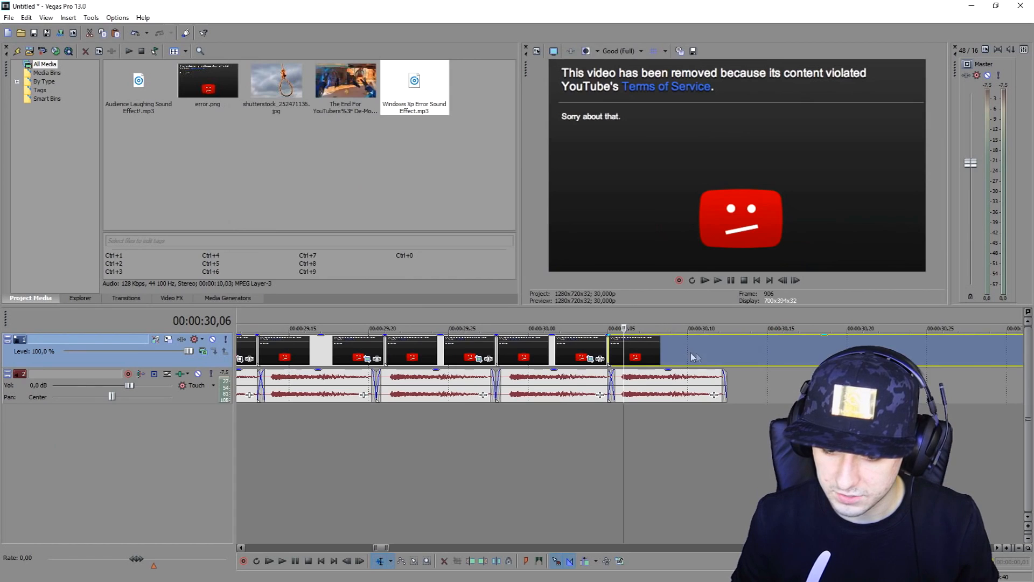
Split the error image where the sixth error sound begins, then shrink the fifth piece's crop frame and move it down onto the red face
click(720, 347)
key(s)
click(702, 359)
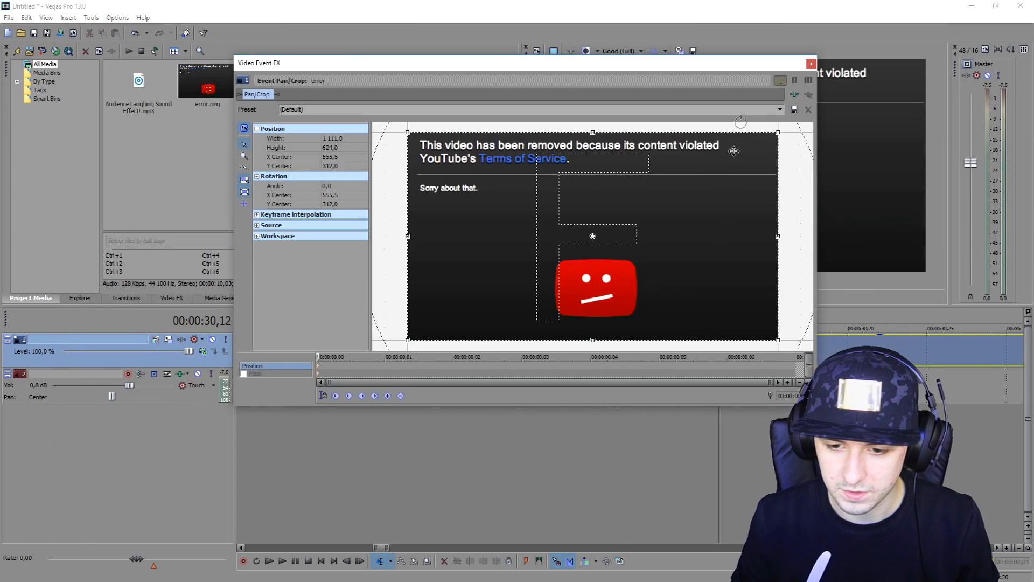
drag(770, 131, 674, 203)
drag(620, 232, 622, 281)
click(812, 65)
Split the error image at the end of the last error sound and delete the remainder
click(827, 354)
key(s)
key(Delete)
Crop the sixth error image piece to about 139 × 78 around the red face's eyes
click(767, 354)
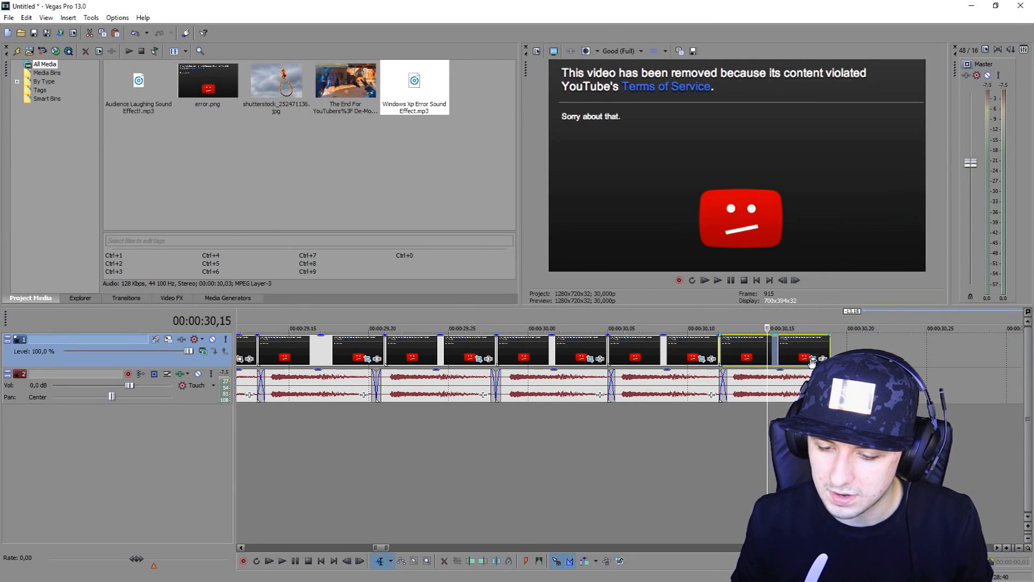
click(812, 358)
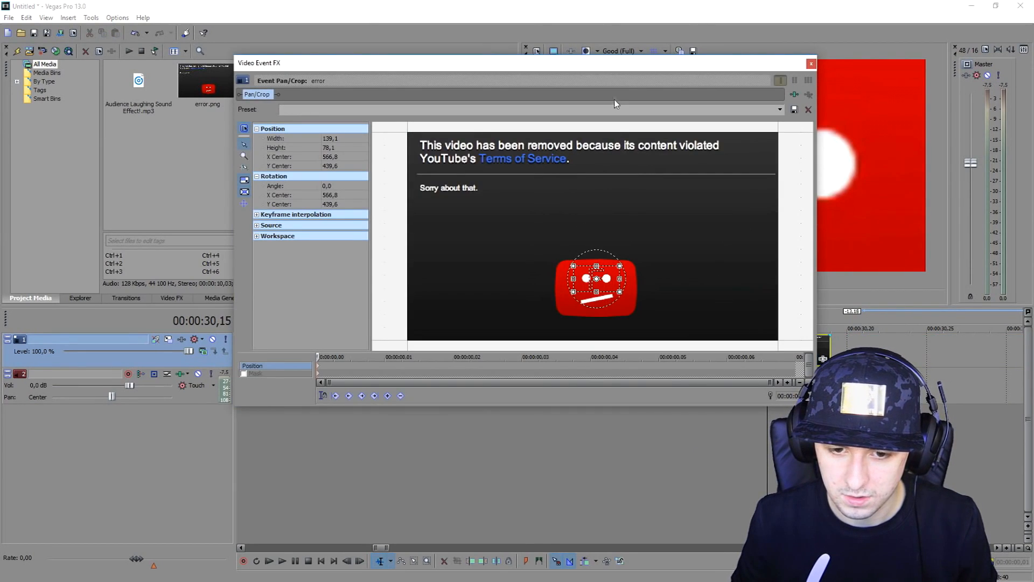
drag(609, 61, 710, 281)
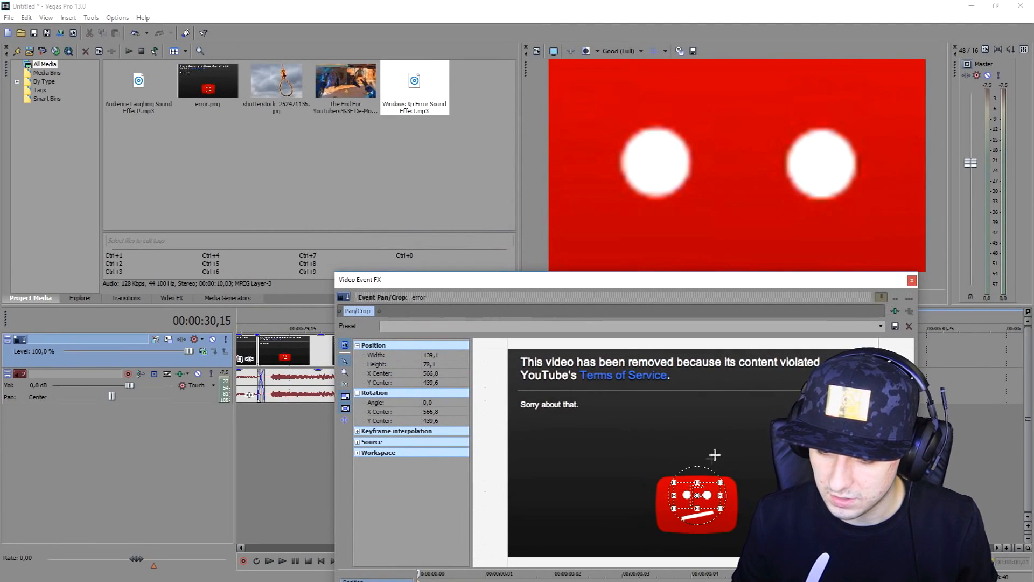
click(912, 281)
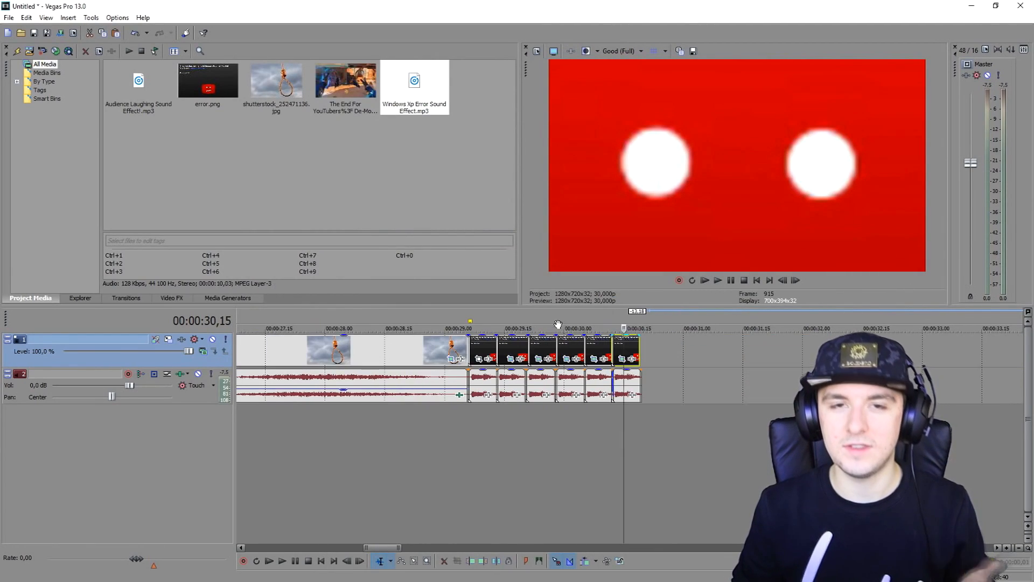
Review the sequence from the shutterstock image through the zooming error screens
scroll(477, 327, down, 4)
click(517, 320)
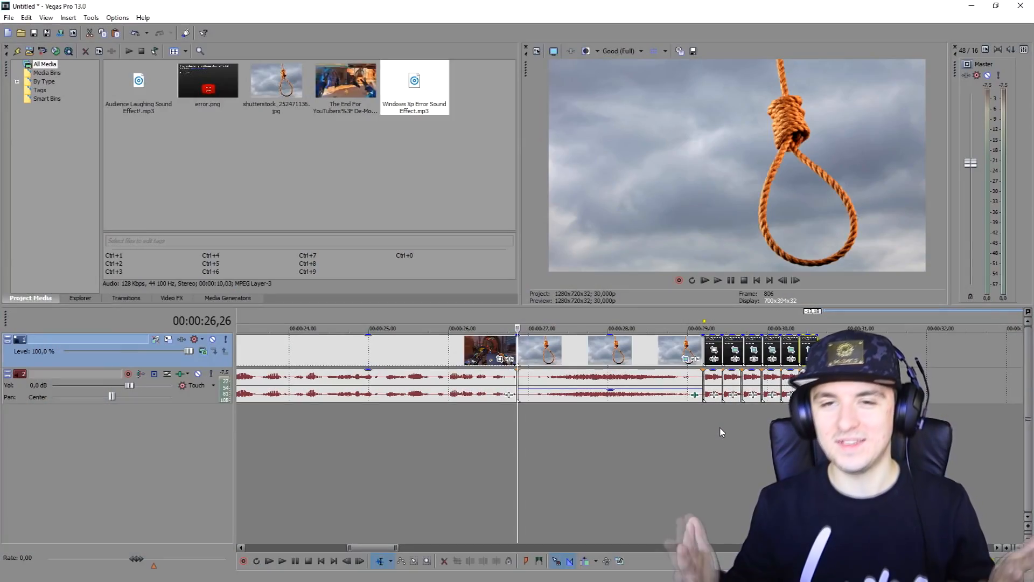
click(712, 315)
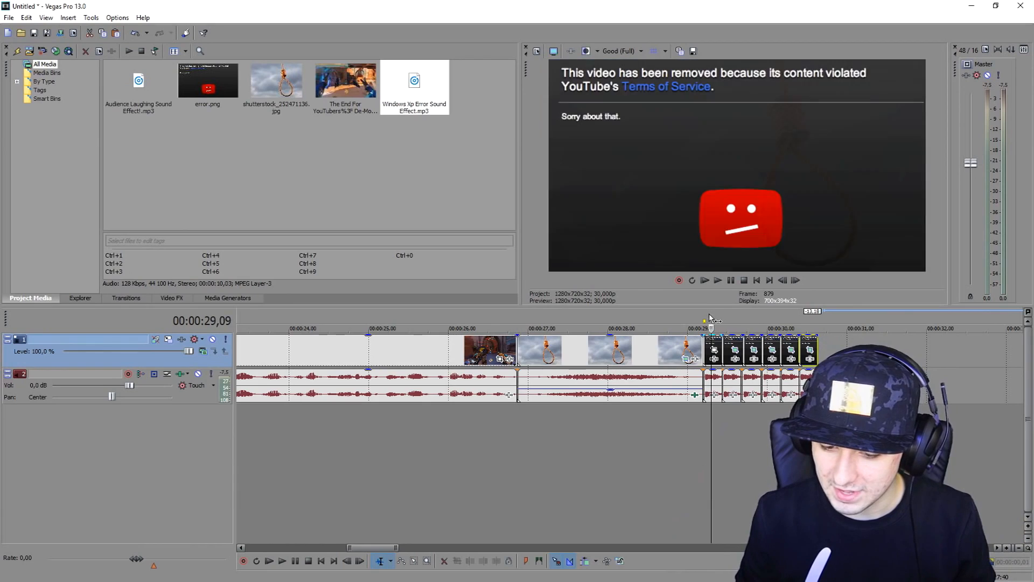
scroll(712, 315, up, 1)
click(580, 320)
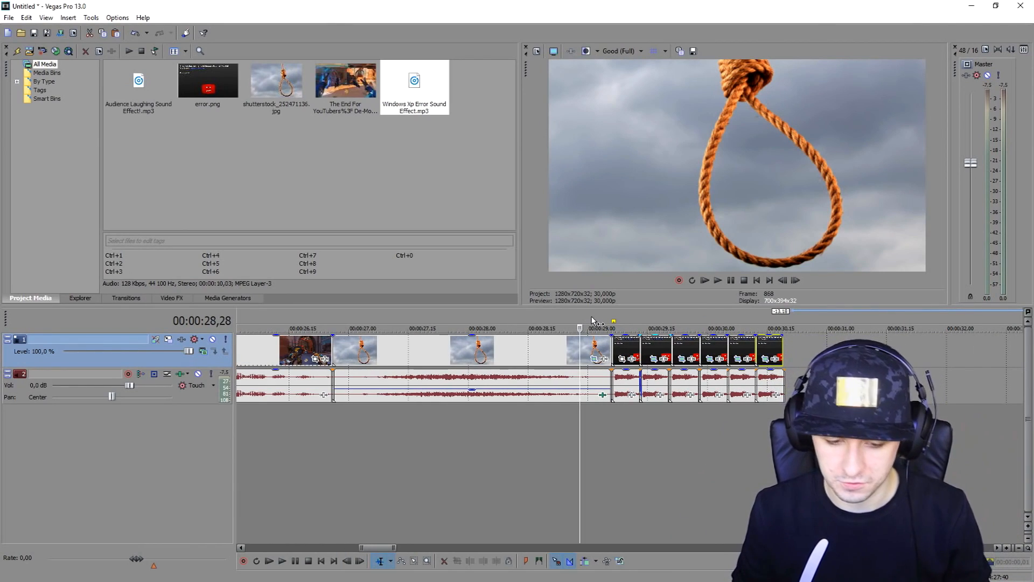
click(608, 318)
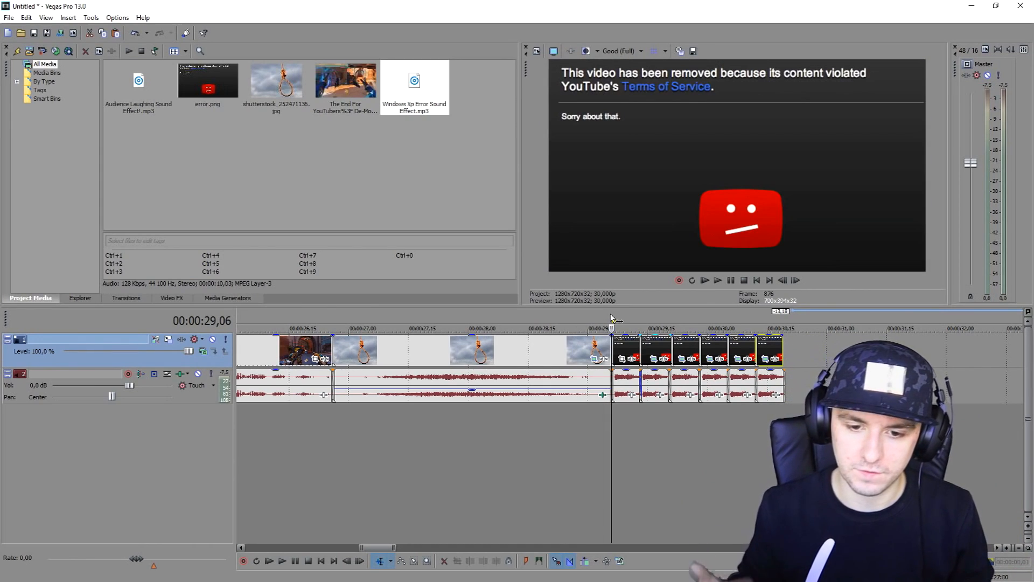
click(334, 314)
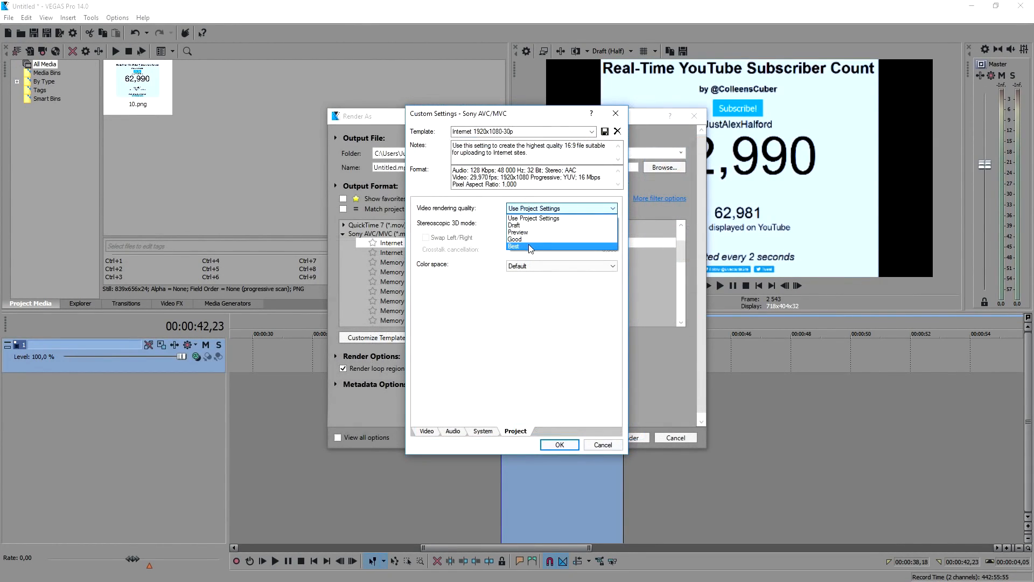
Set the video rendering quality to Best in the Sony AVC/MVC custom render settings
click(511, 243)
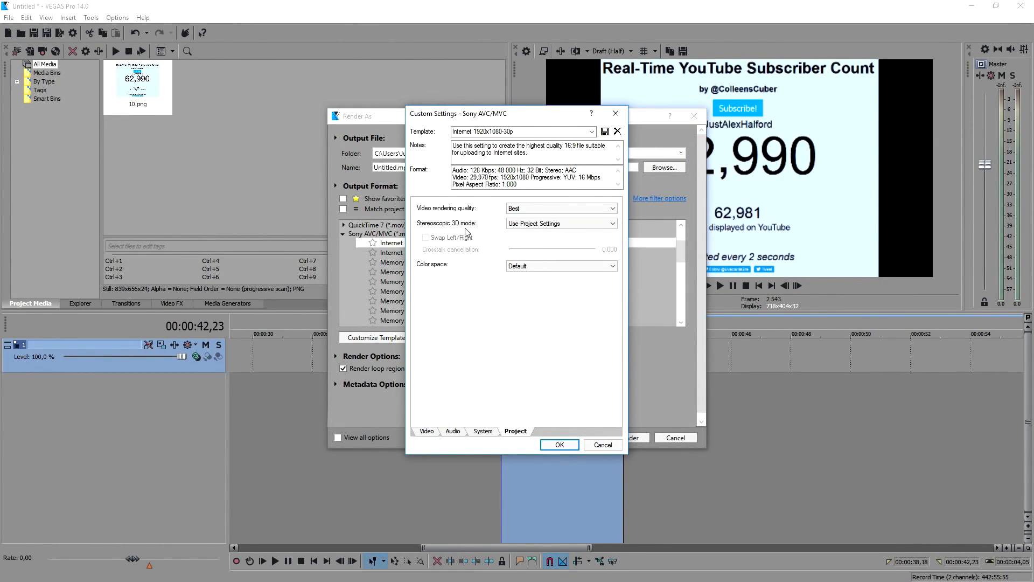
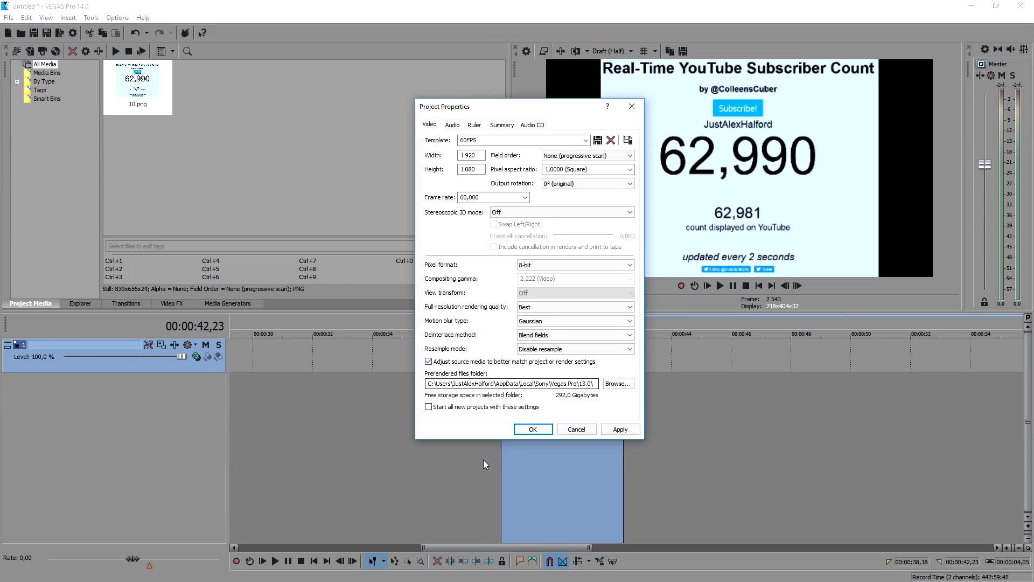
Make the 60FPS project settings the default for all new projects and apply them
click(454, 409)
click(619, 430)
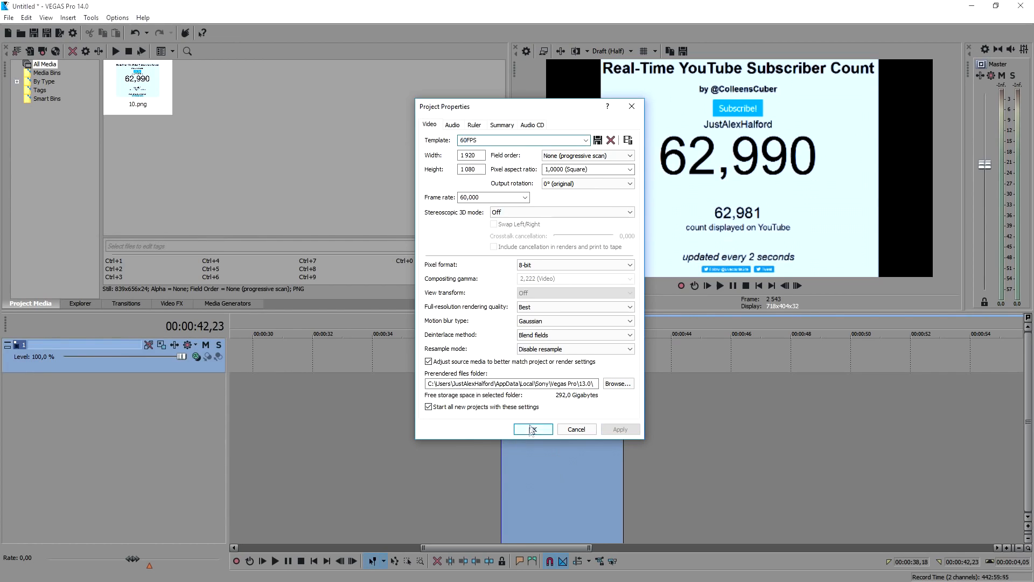
click(531, 429)
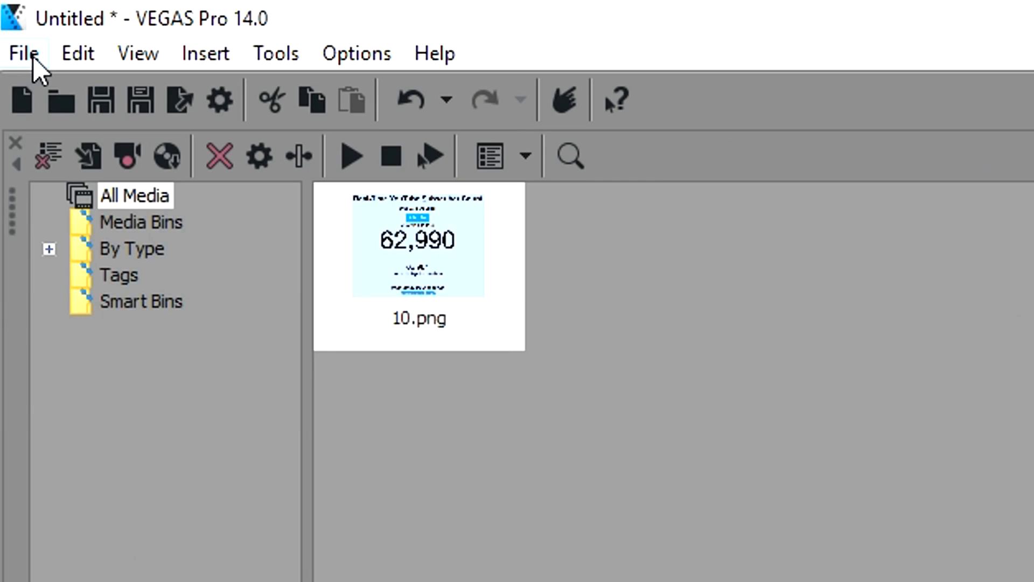
Open the Render As settings and look through the Windows Media Video V11 templates
click(10, 18)
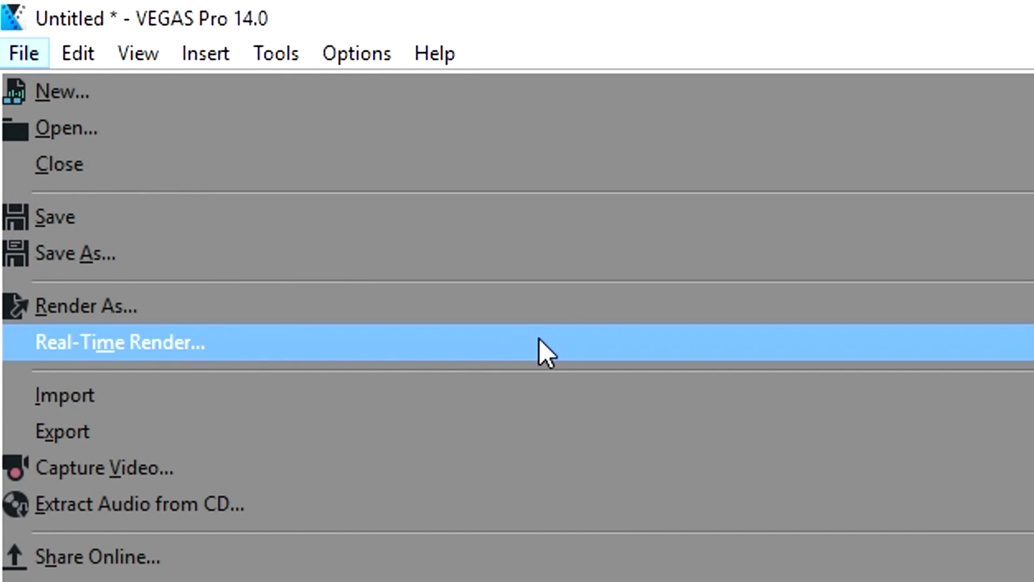
click(556, 304)
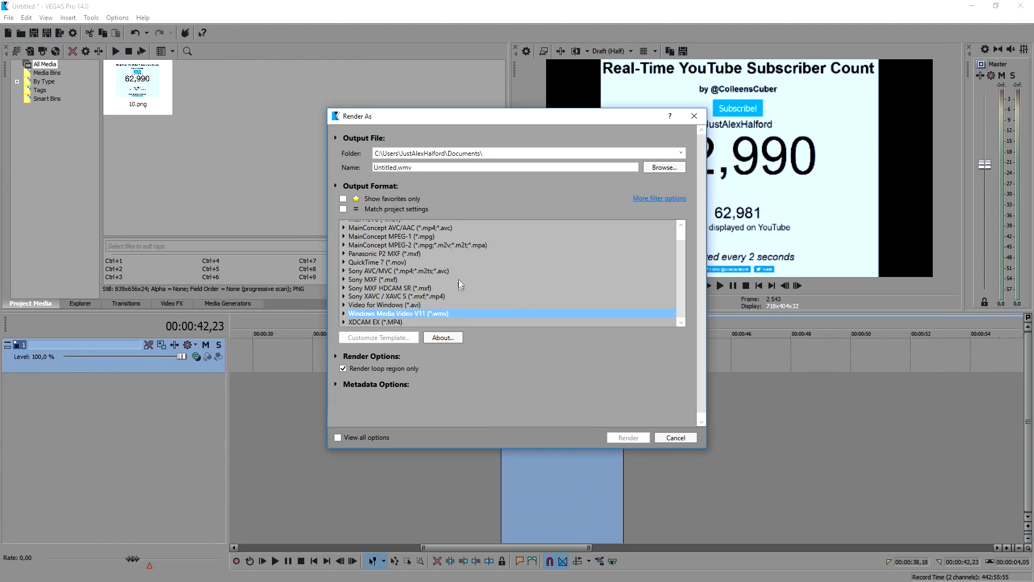
click(460, 280)
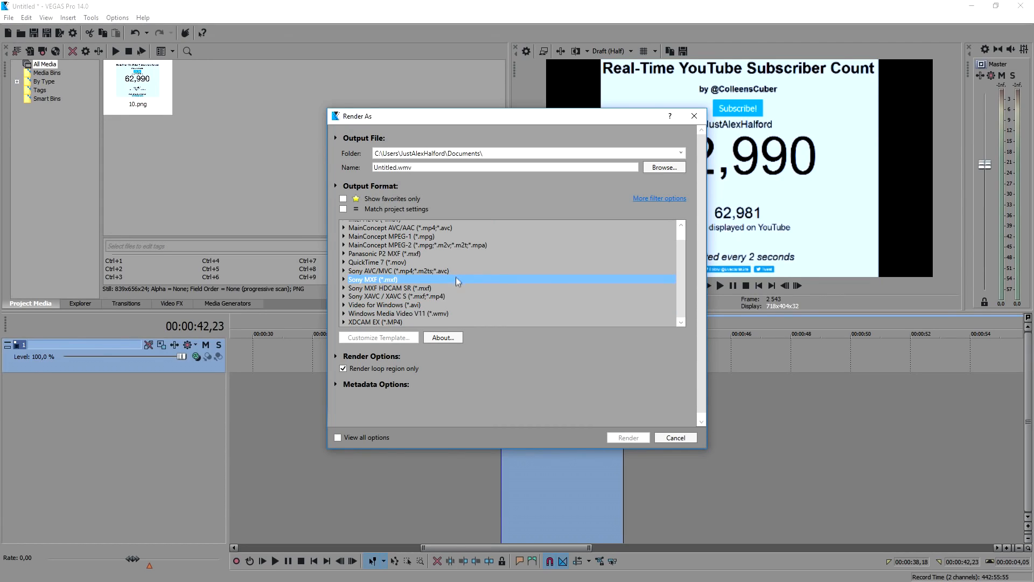
double_click(446, 314)
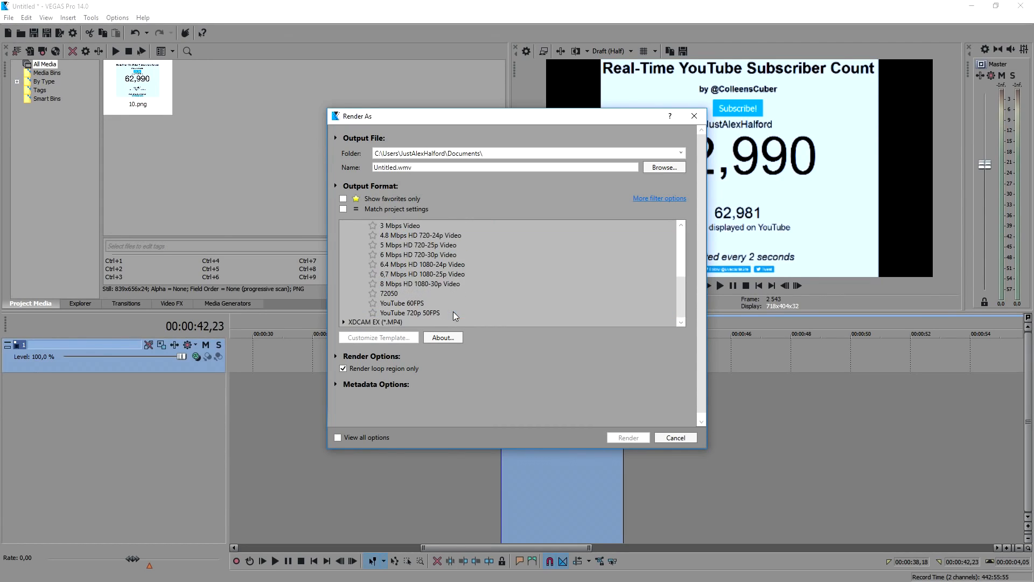
click(442, 305)
scroll(455, 285, up, 2)
scroll(456, 286, down, 2)
scroll(427, 284, up, 2)
double_click(422, 258)
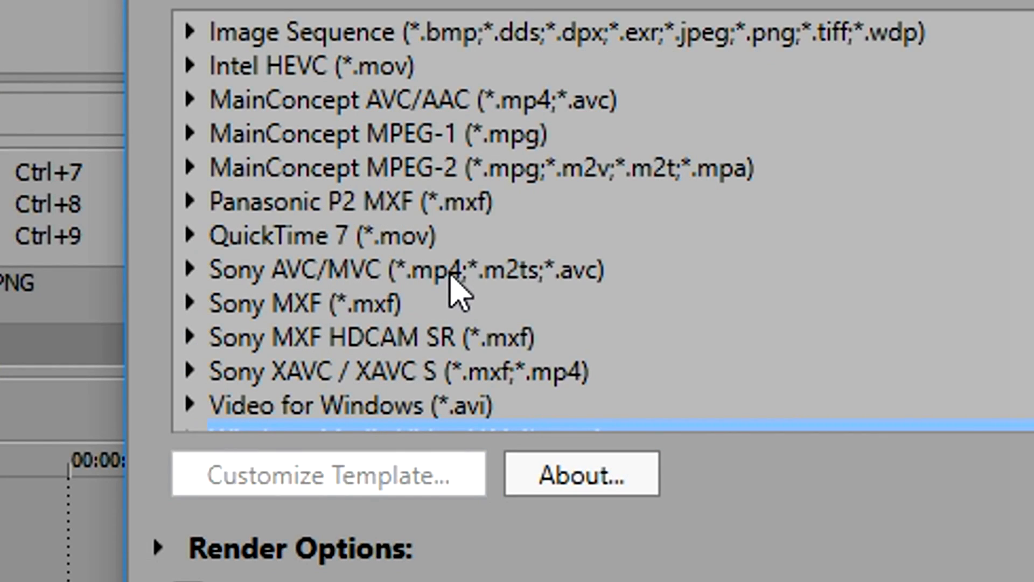
Choose the Internet 1920x1080-30p template under Sony AVC/MVC and open its custom settings
double_click(485, 276)
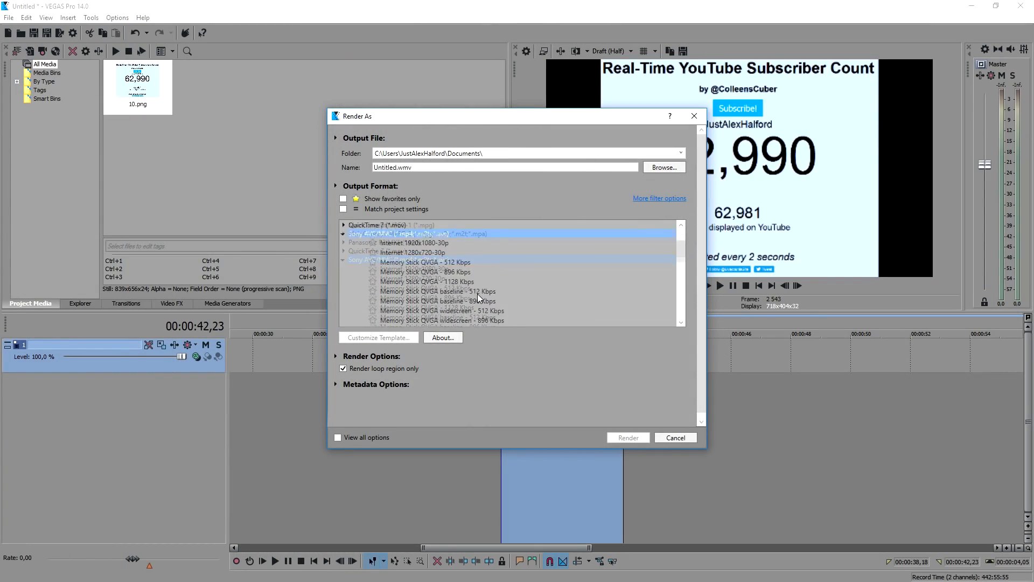
click(437, 244)
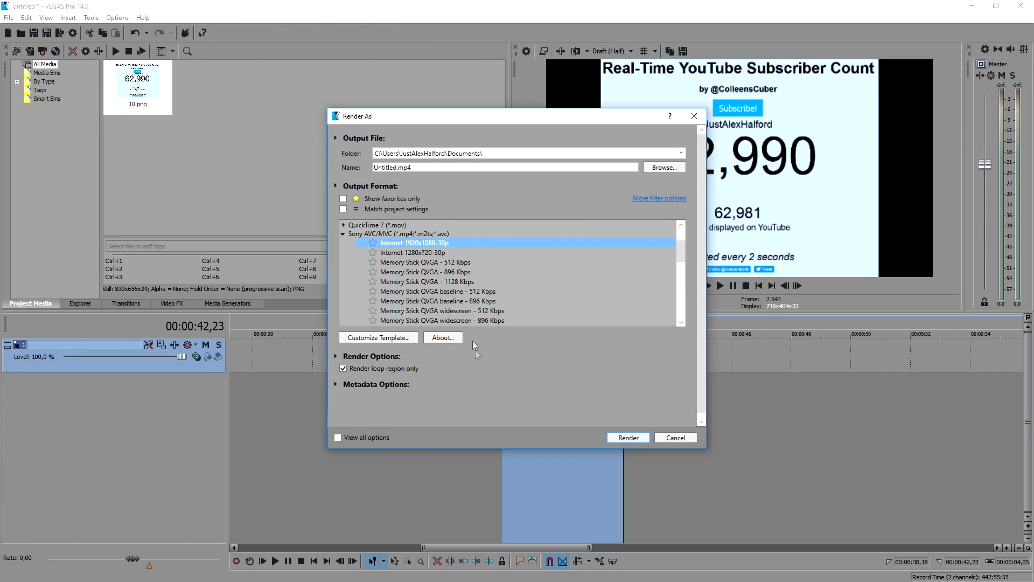
click(385, 338)
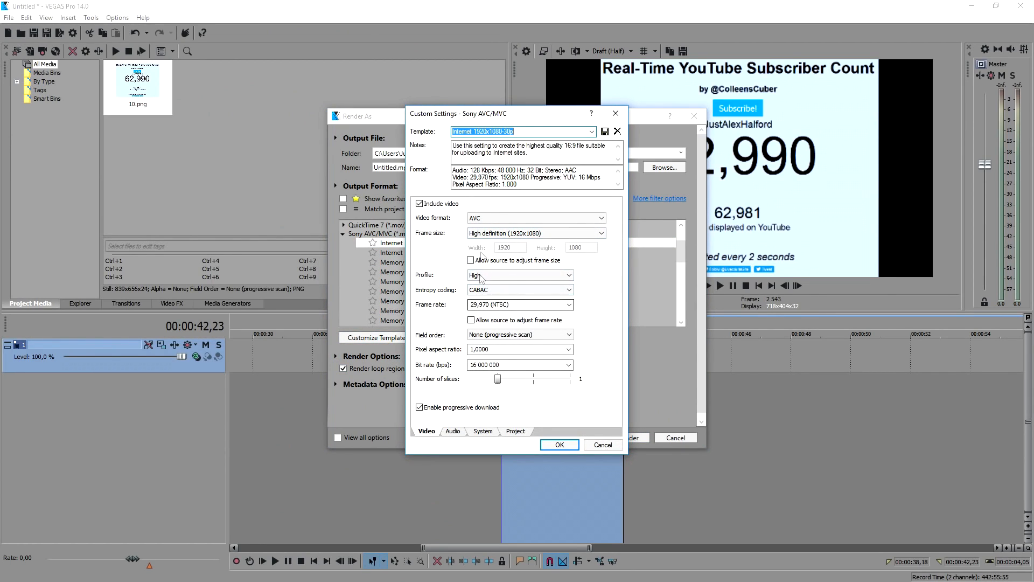
Set the frame rate to 59,940 (Double NTSC) in the Sony AVC/MVC custom video settings
click(562, 304)
click(561, 304)
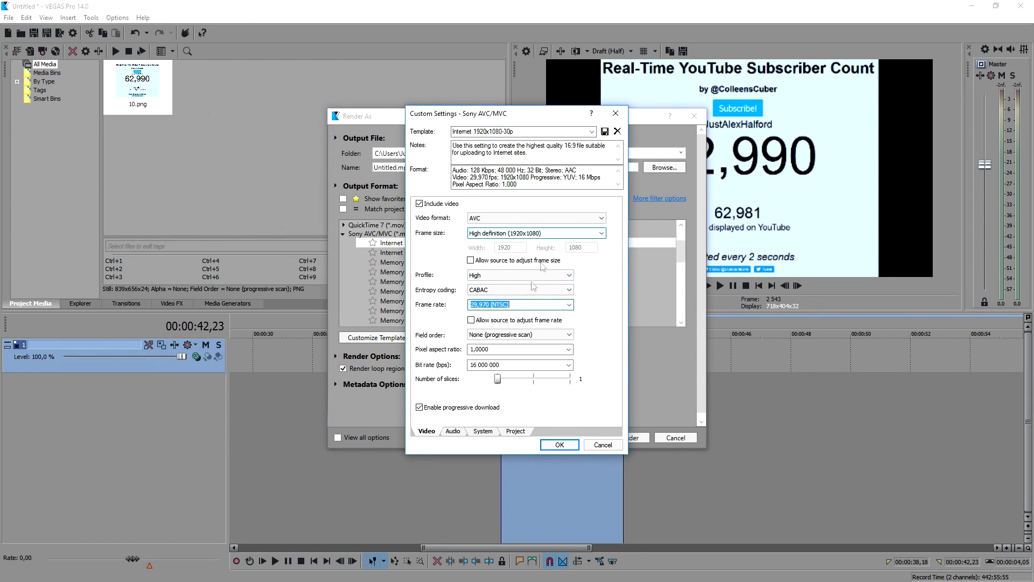
click(510, 275)
click(510, 276)
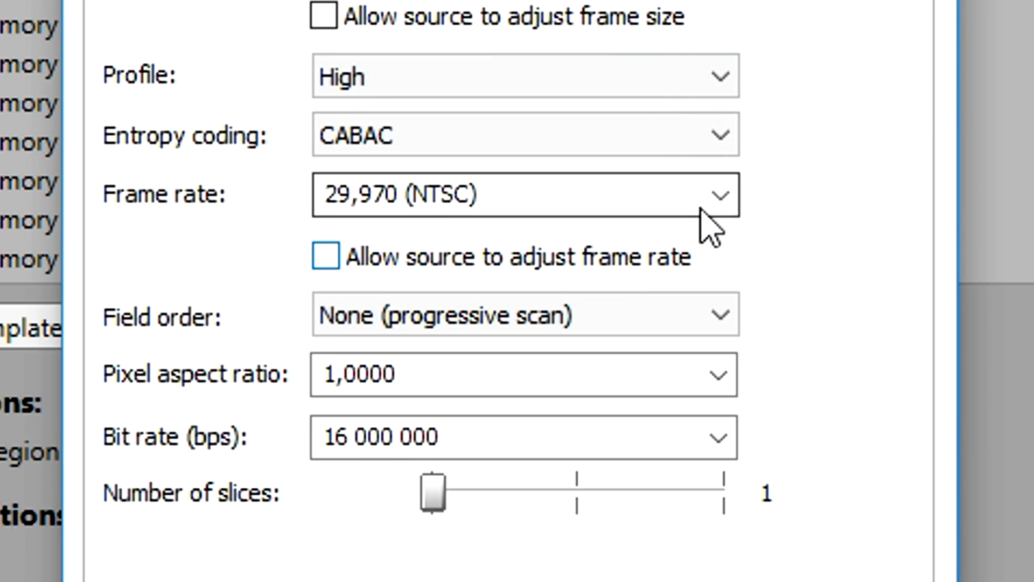
click(571, 302)
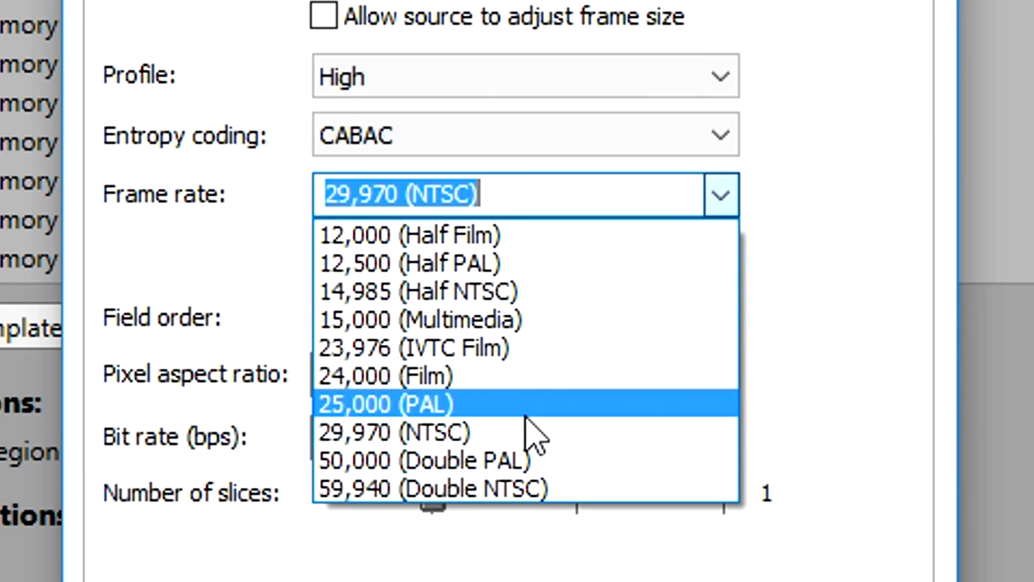
click(500, 490)
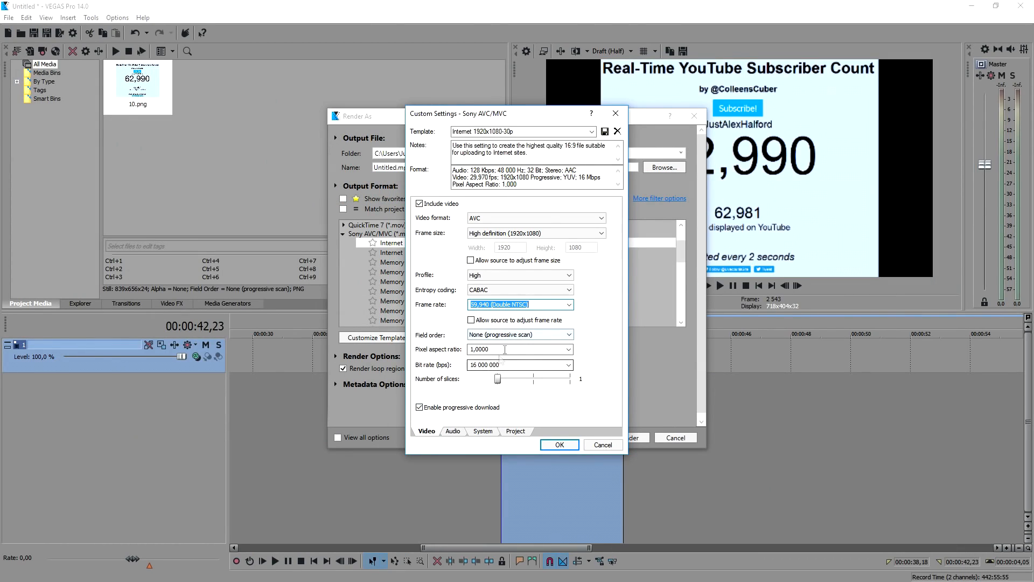
Set the video rendering quality to Best, keeping stereoscopic 3D mode at Use Project Settings and color space at Default
click(454, 432)
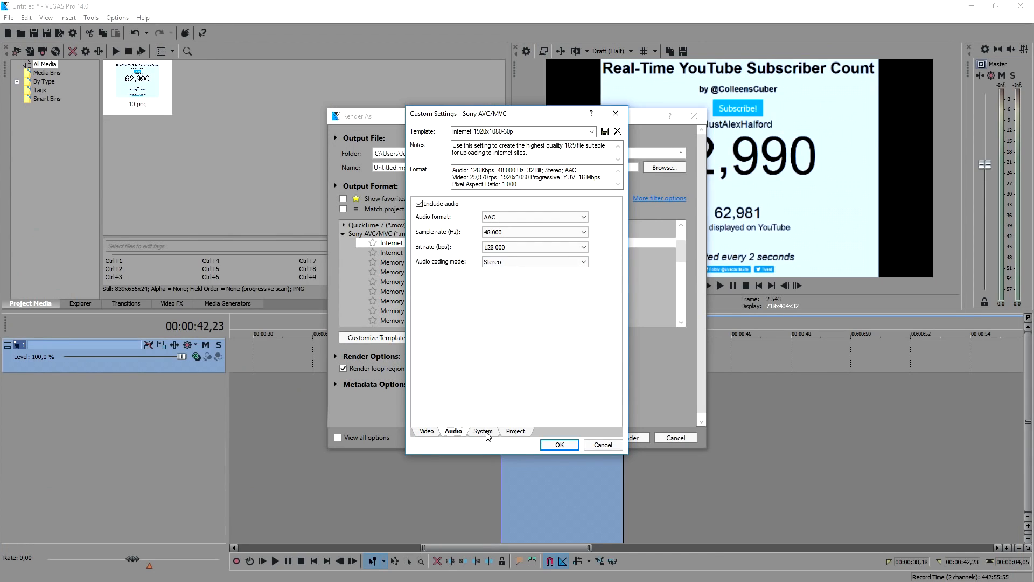
click(483, 431)
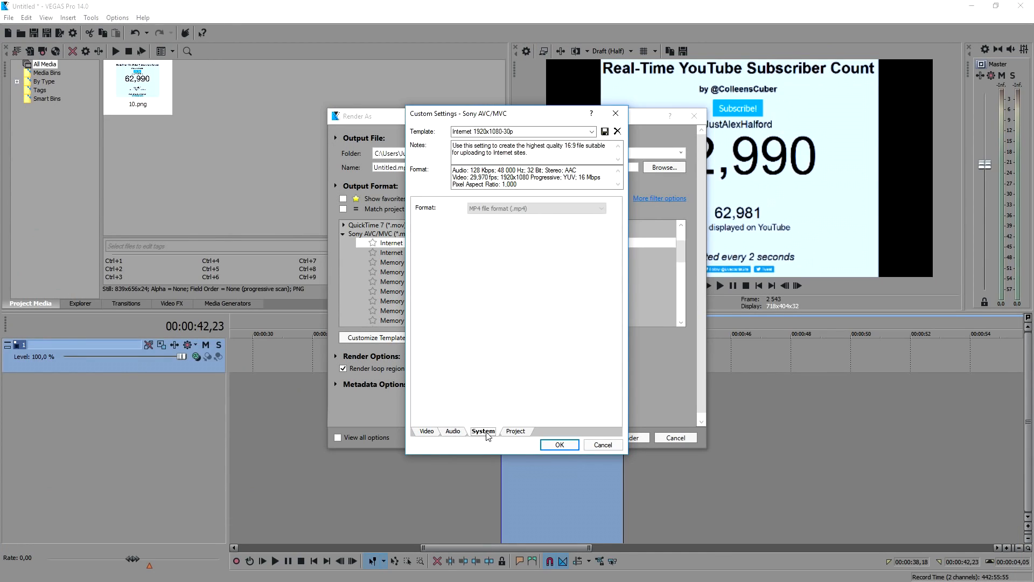
click(521, 434)
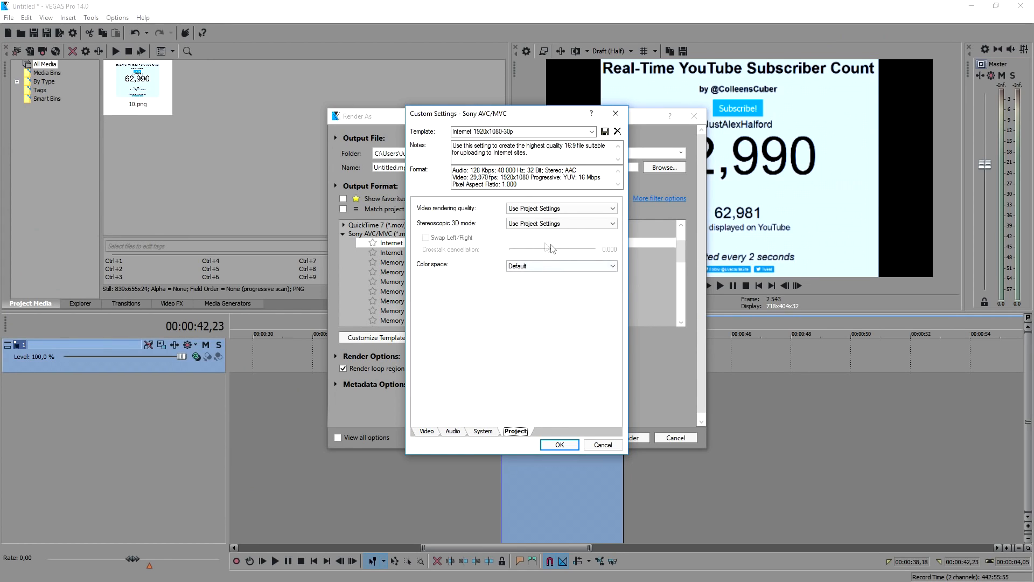
click(523, 214)
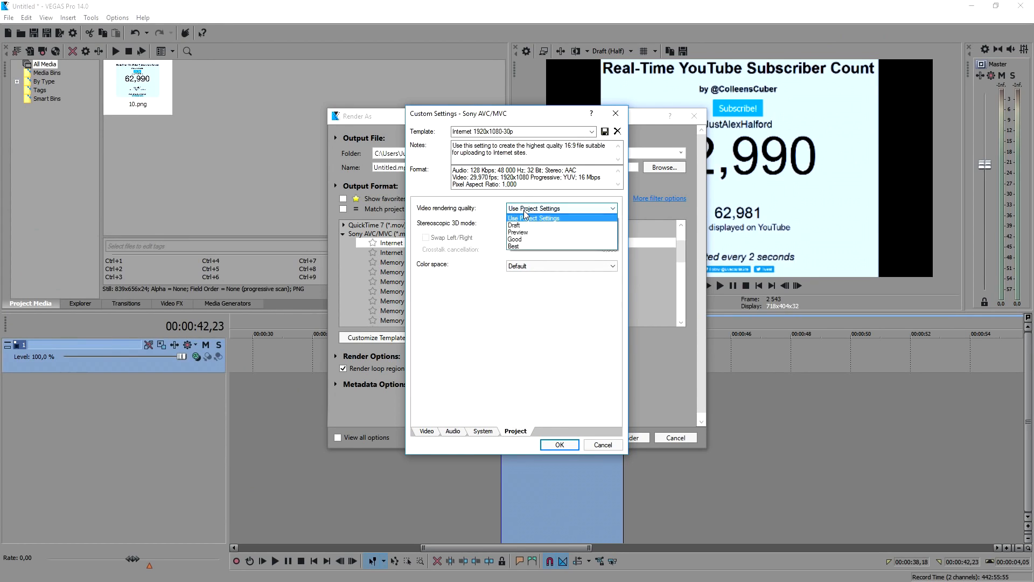
click(530, 247)
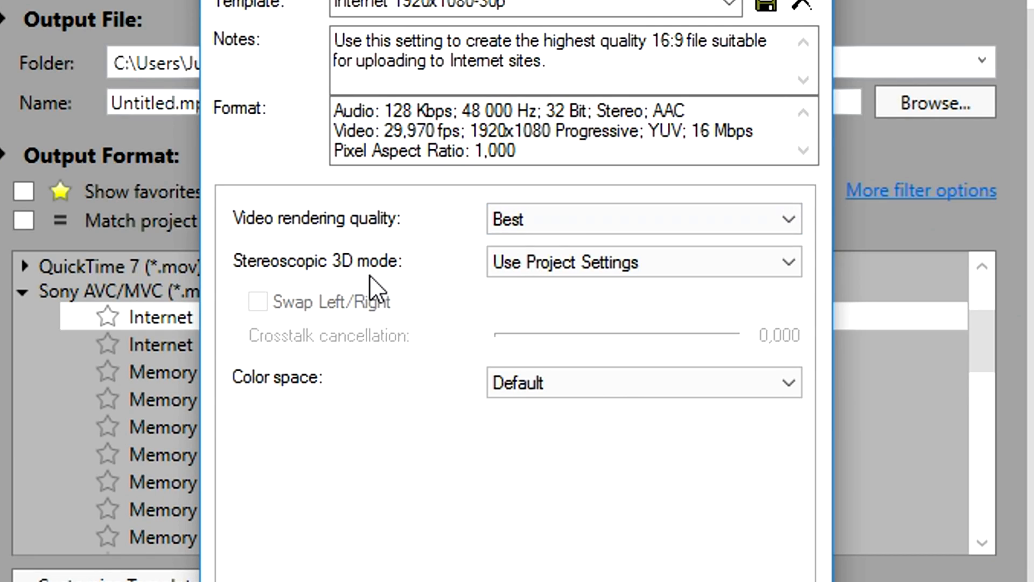
click(562, 271)
click(561, 270)
click(520, 386)
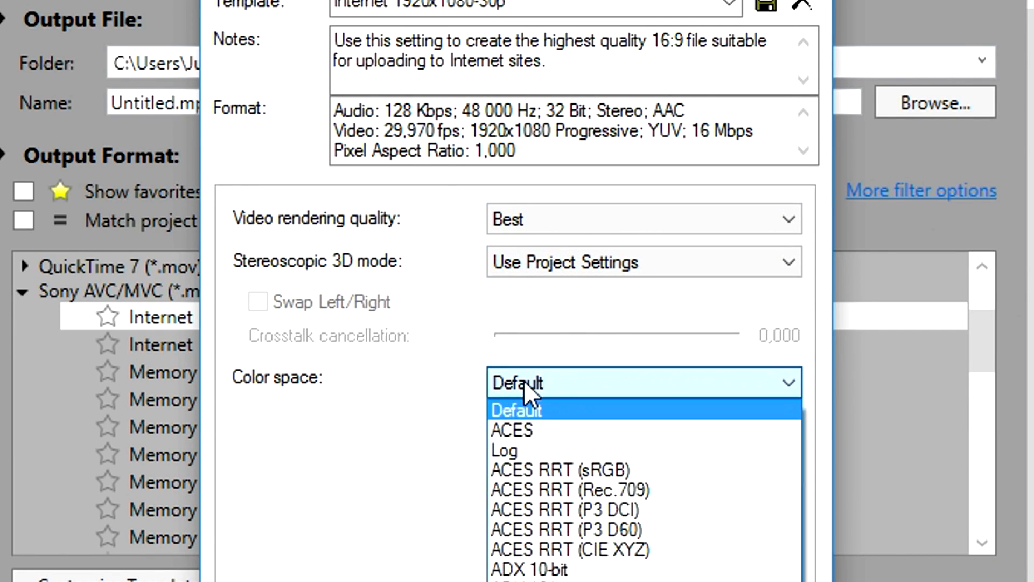
click(521, 386)
Save the custom render settings as a template named "YouTube 60FPS 1080" and accept them
click(427, 433)
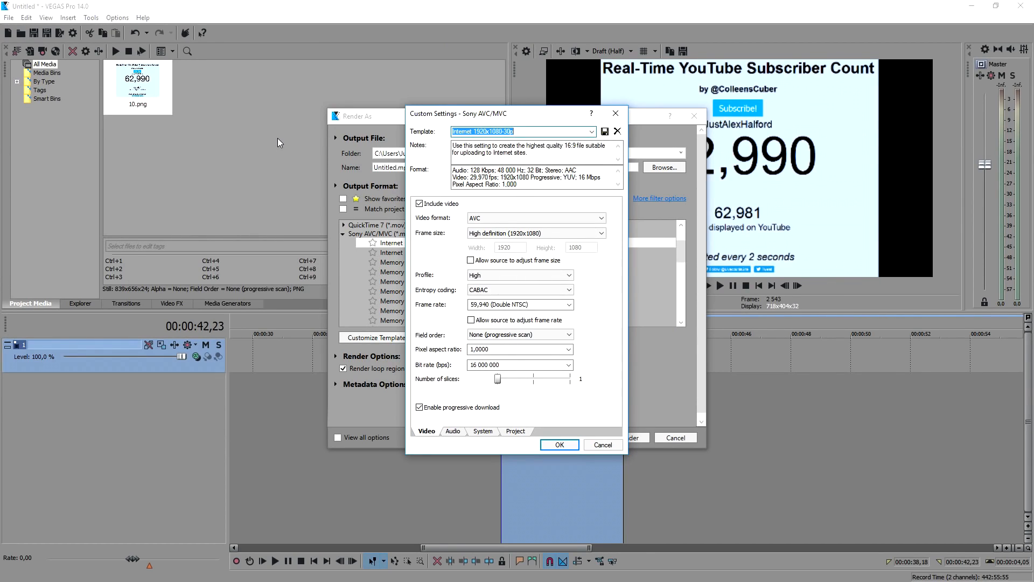
text(YouTube 60)
text(FPS 1080)
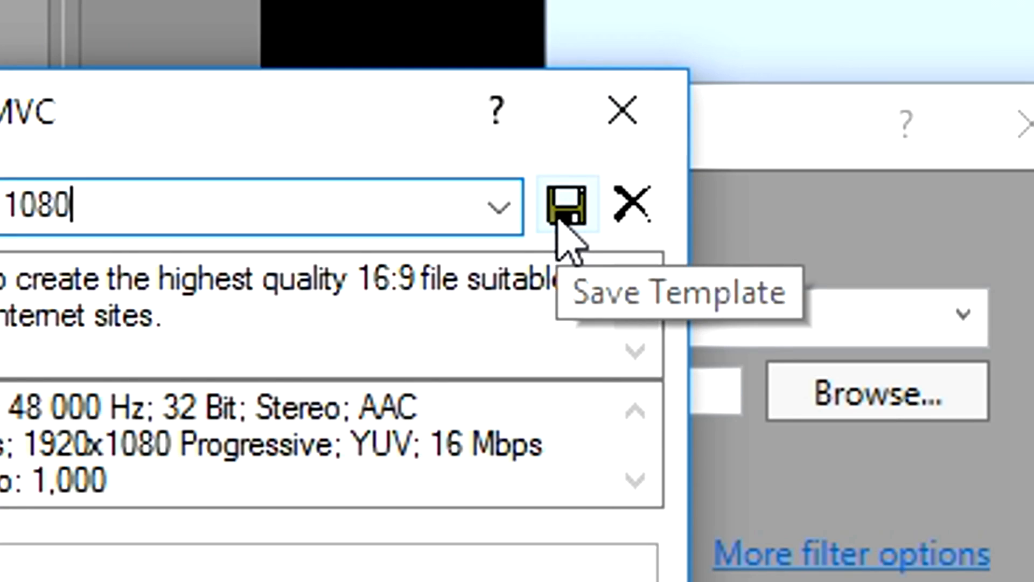
click(605, 131)
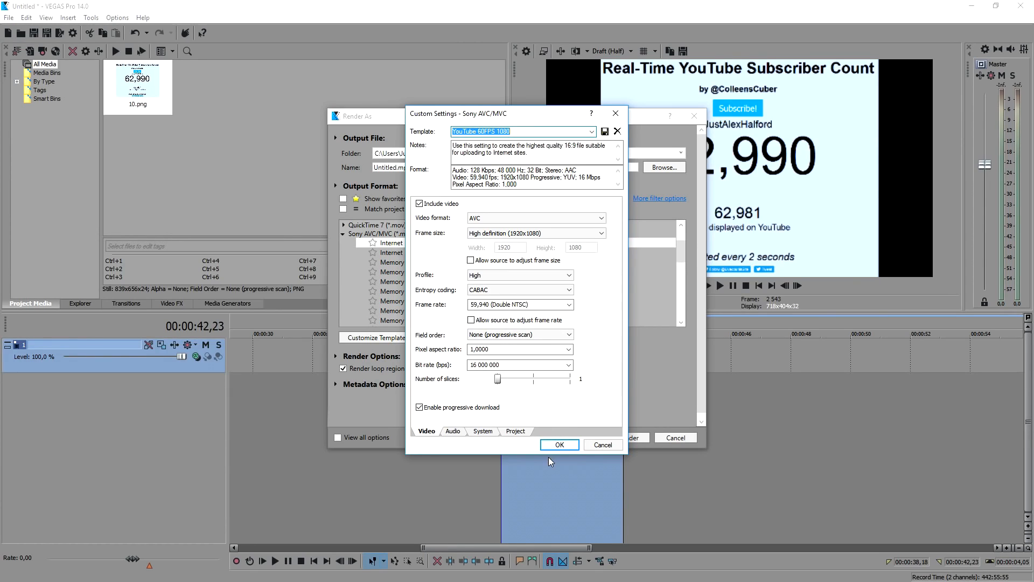
click(558, 445)
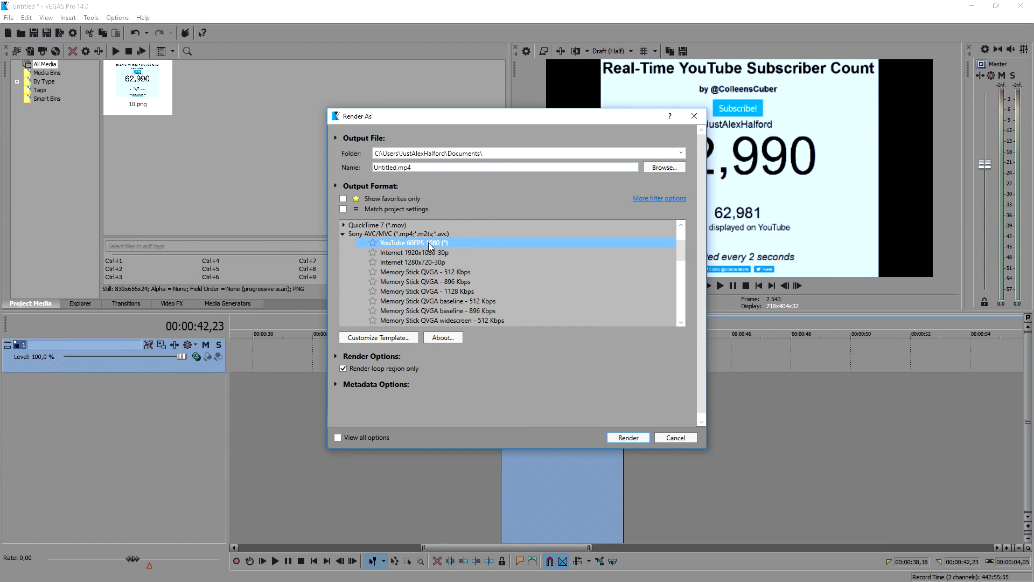
Name the output file Test and render it with the YouTube 60FPS 1080 template
click(406, 168)
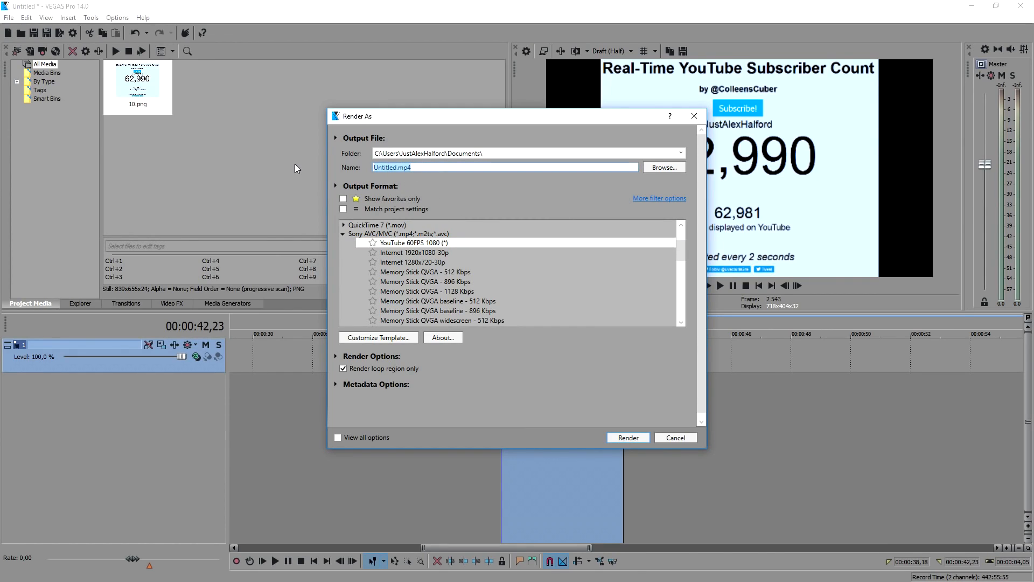
text(Test)
click(514, 153)
click(422, 244)
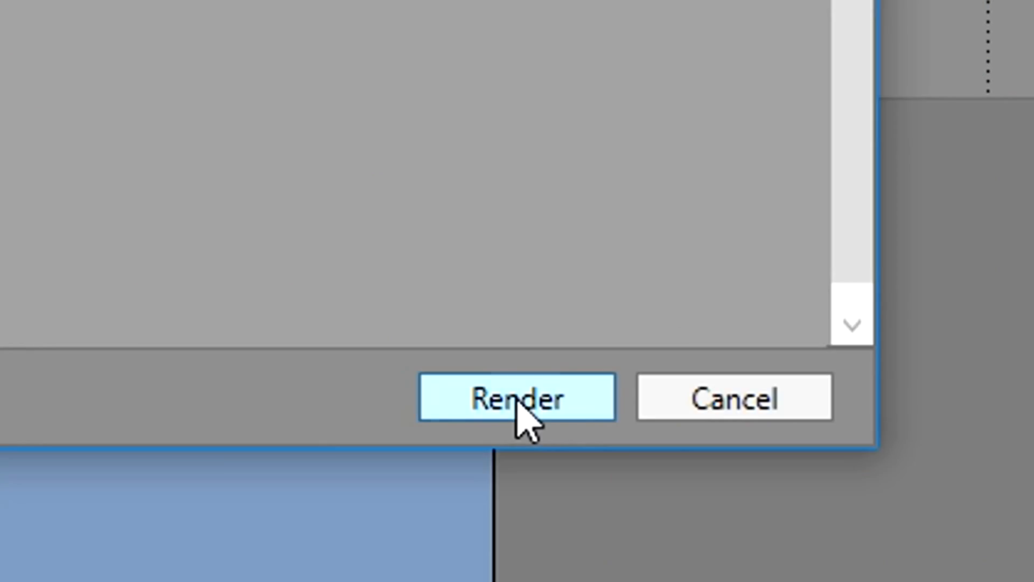
click(629, 438)
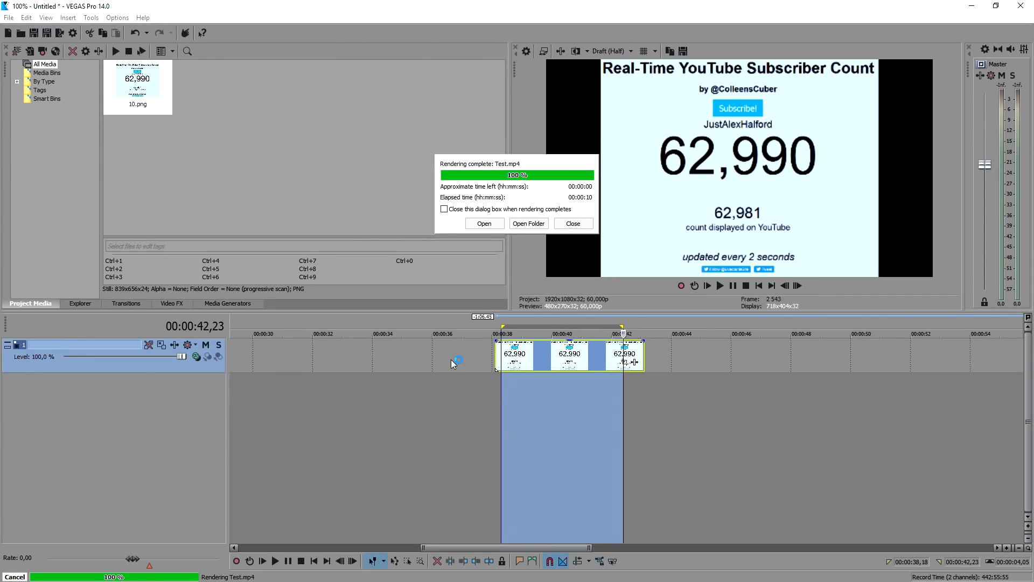
Dismiss the finished render and move the subscriber count image to the start of the timeline
click(581, 227)
scroll(643, 329, down, 5)
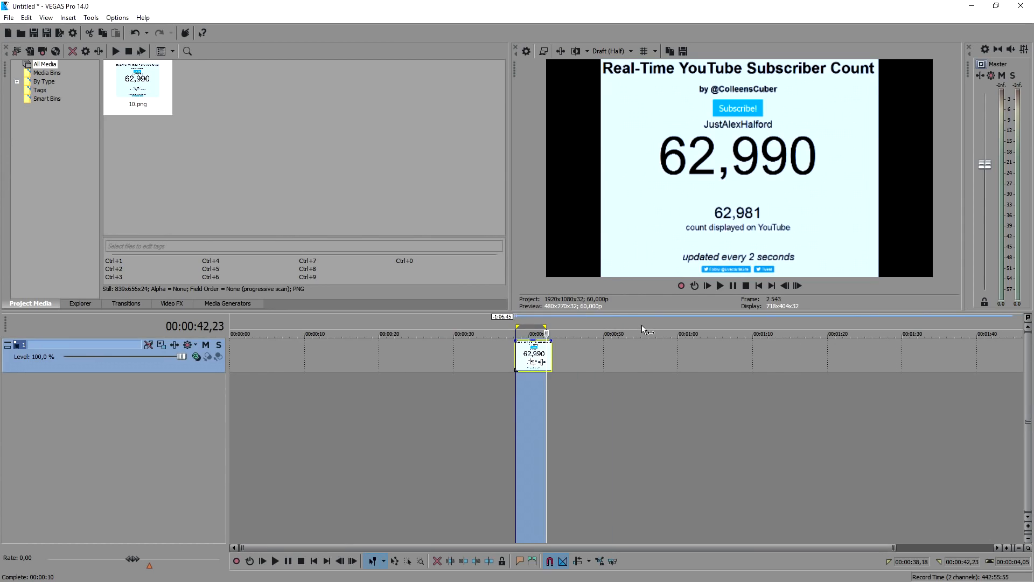
click(642, 327)
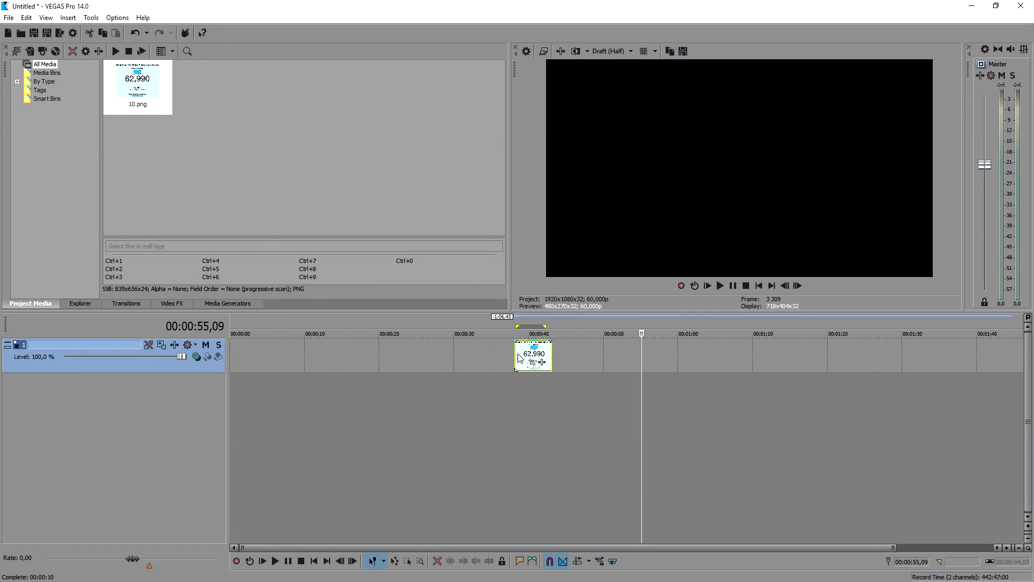
drag(519, 358, 155, 357)
click(329, 350)
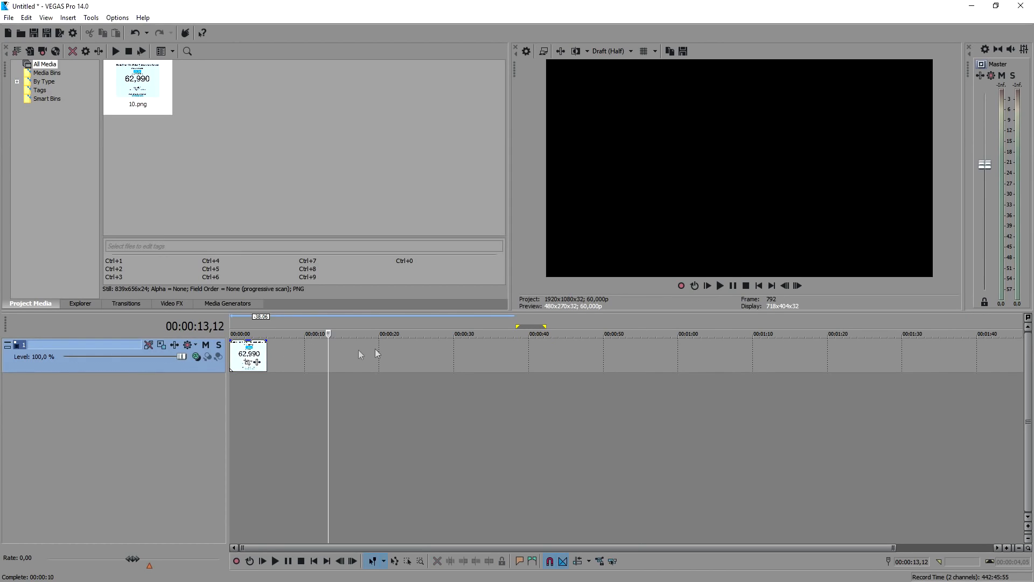
scroll(358, 351, up, 4)
scroll(408, 354, up, 2)
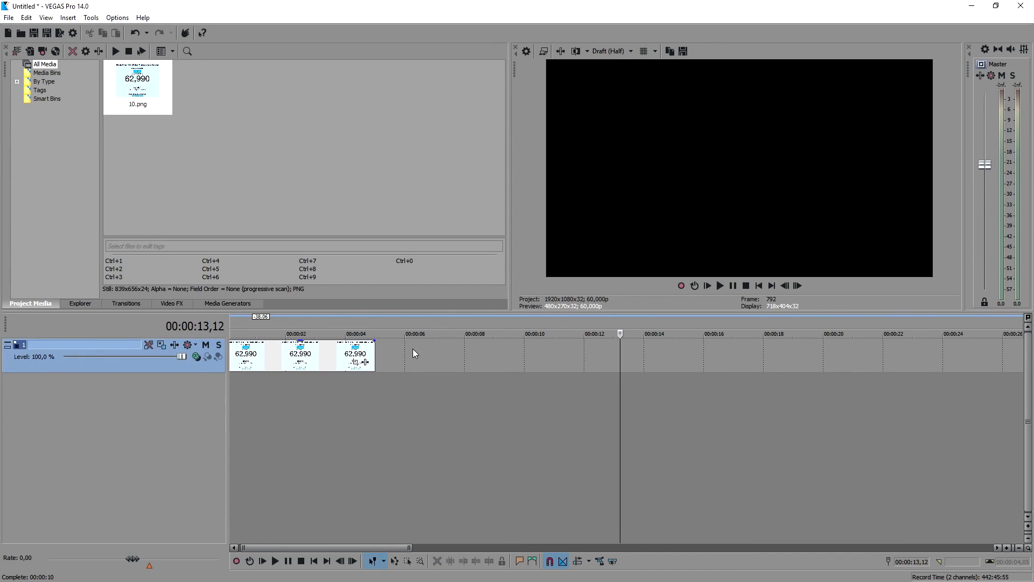
Set the project's video size to 1280 wide by 720 high and apply it
click(526, 52)
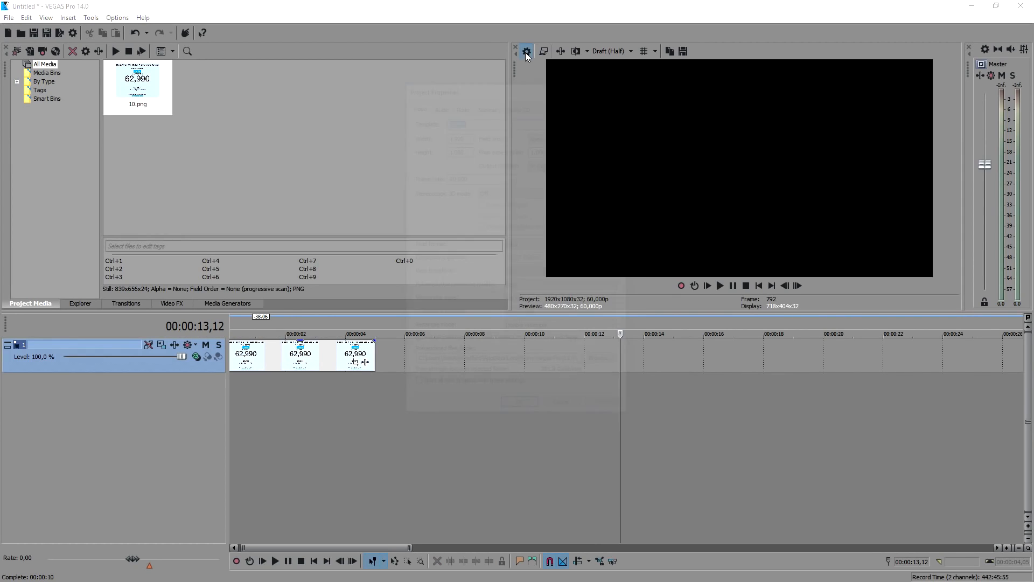
click(458, 134)
text(1280)
text(720)
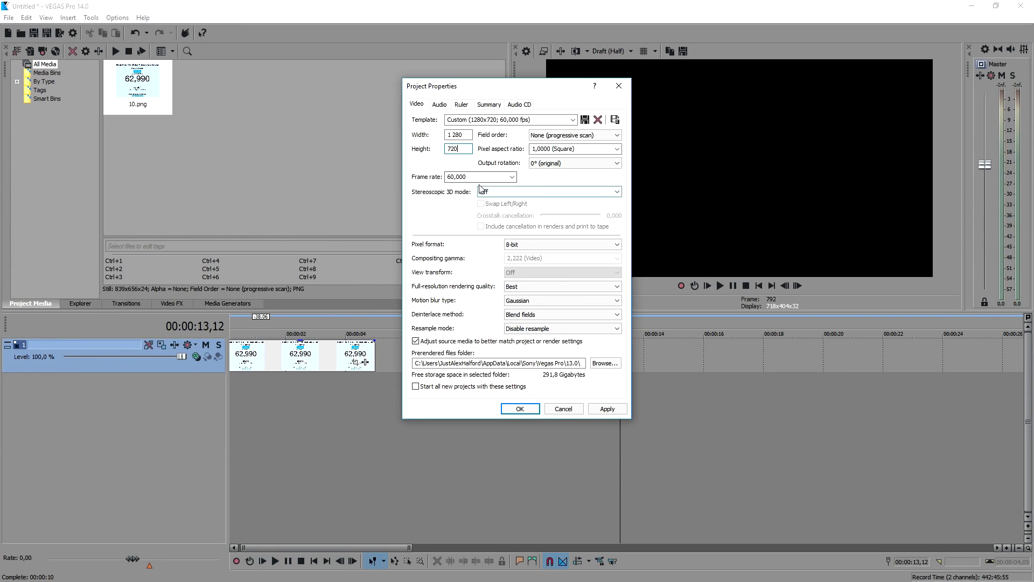
click(607, 408)
click(520, 408)
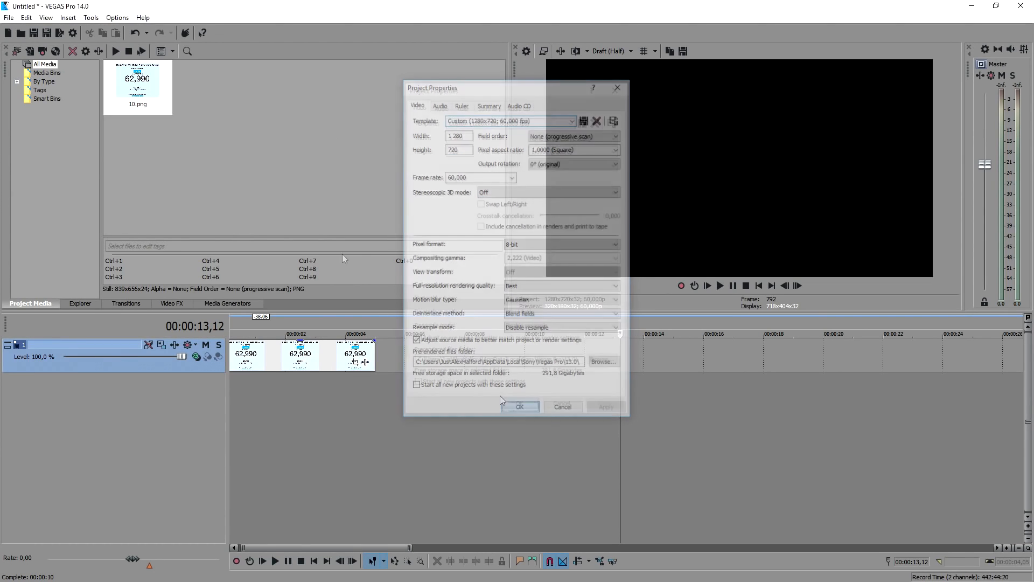
Customize the Sony AVC/MVC Internet 1280x720-30p render template with a frame rate of 59,940 (Double NTSC)
click(8, 18)
click(88, 100)
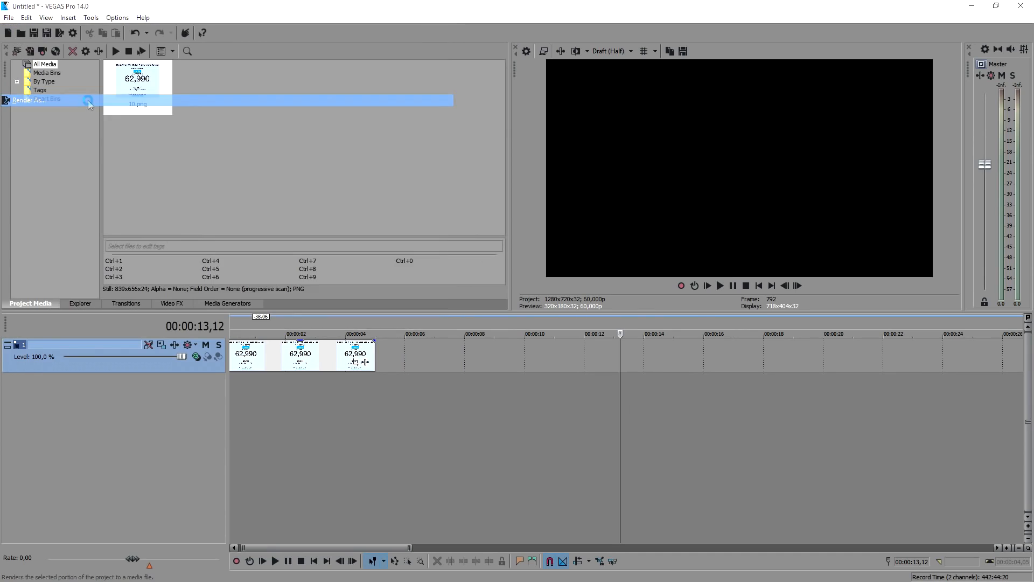
click(424, 296)
scroll(430, 299, down, 1)
click(443, 291)
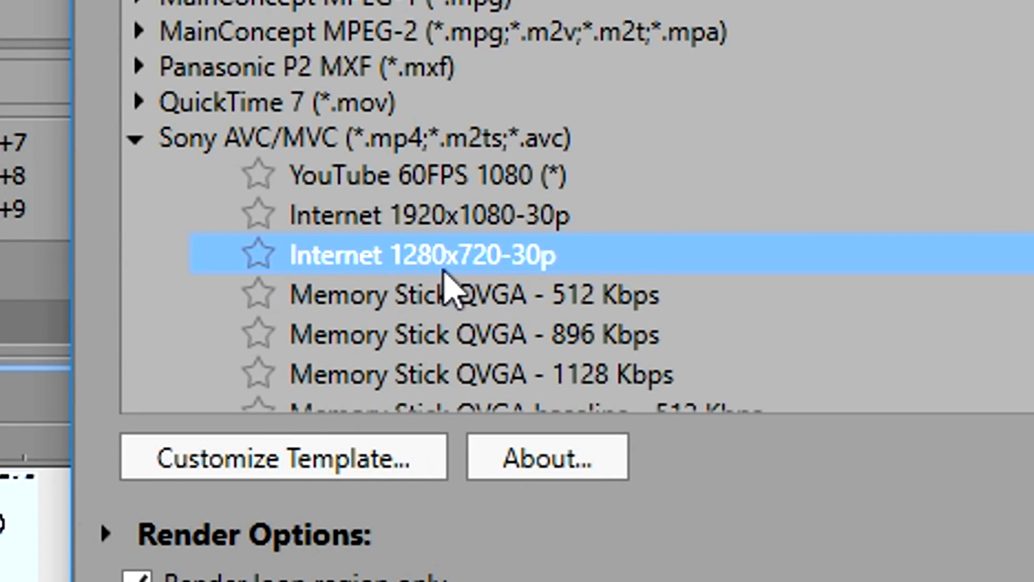
click(392, 336)
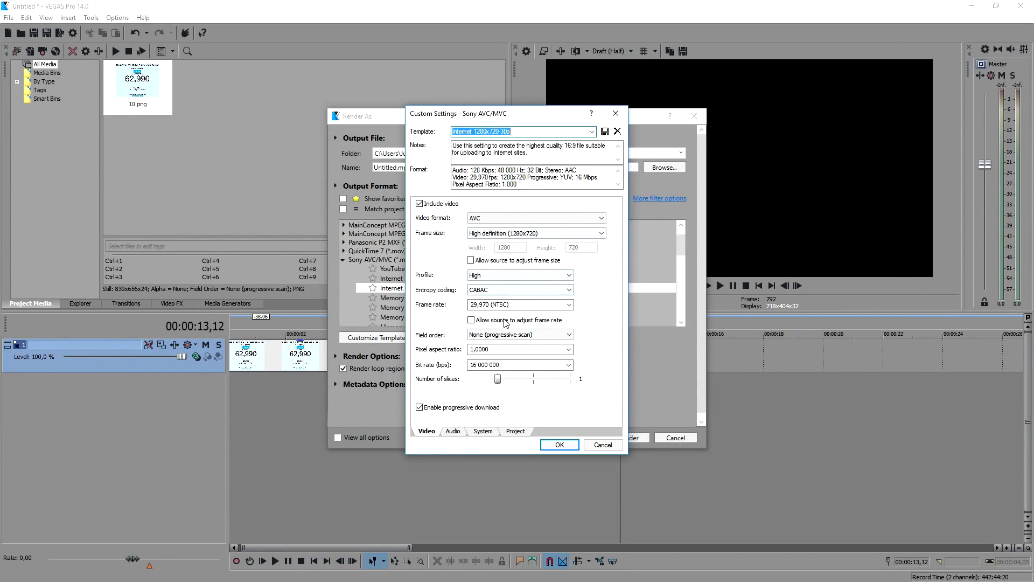
click(509, 304)
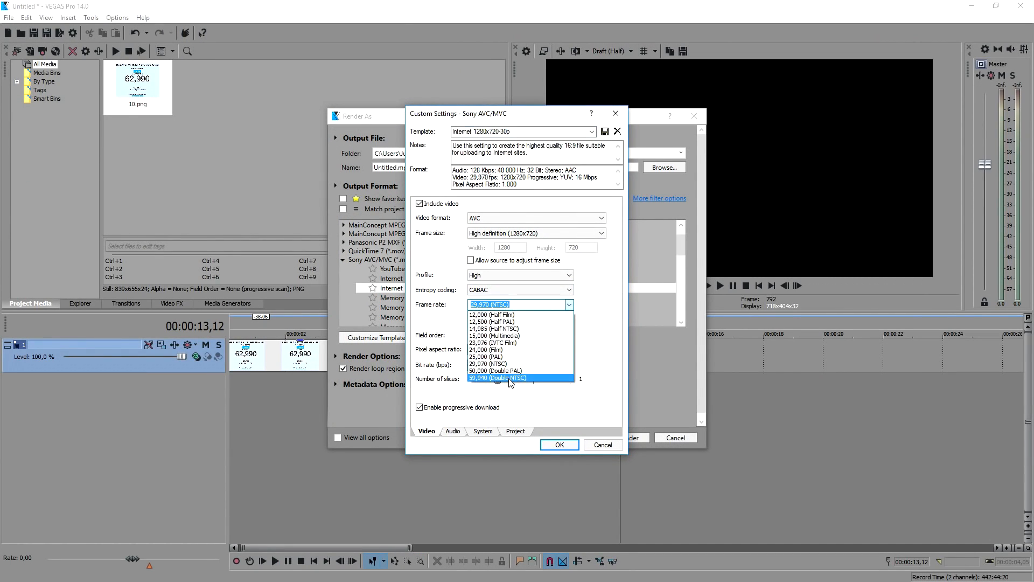
click(509, 378)
Set the 720p template's video rendering quality to Best and accept the custom settings
click(483, 431)
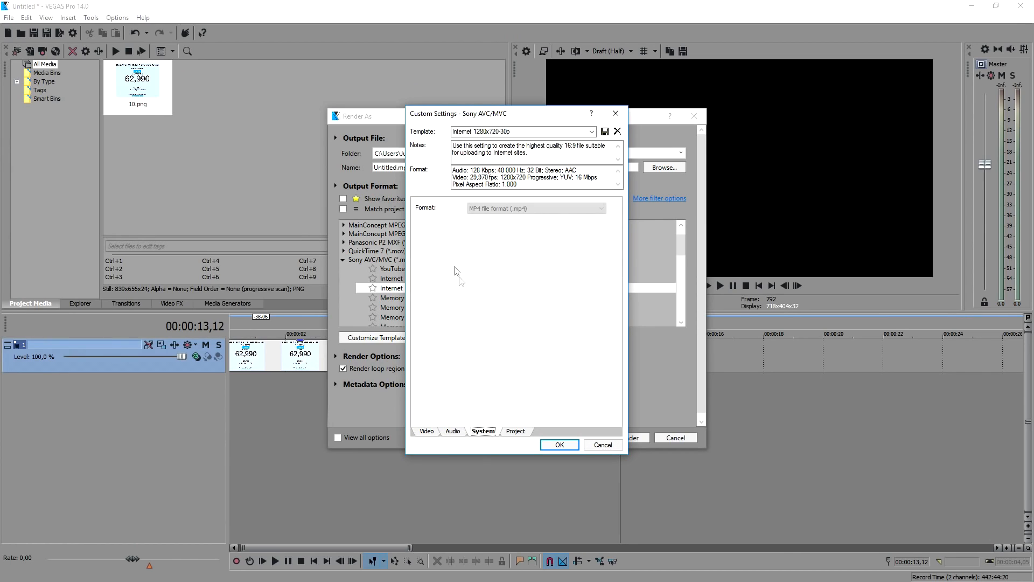
click(453, 431)
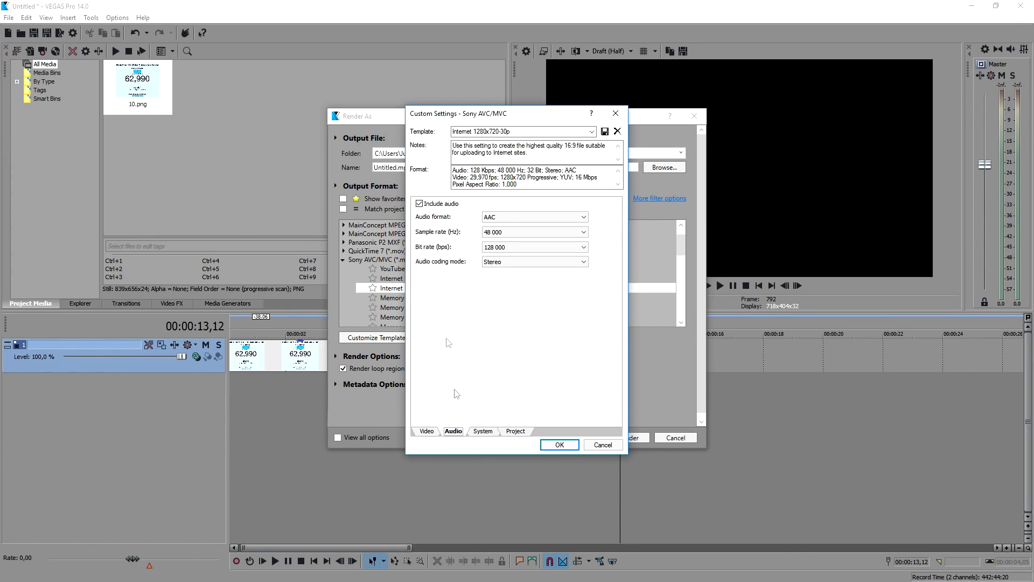
click(515, 433)
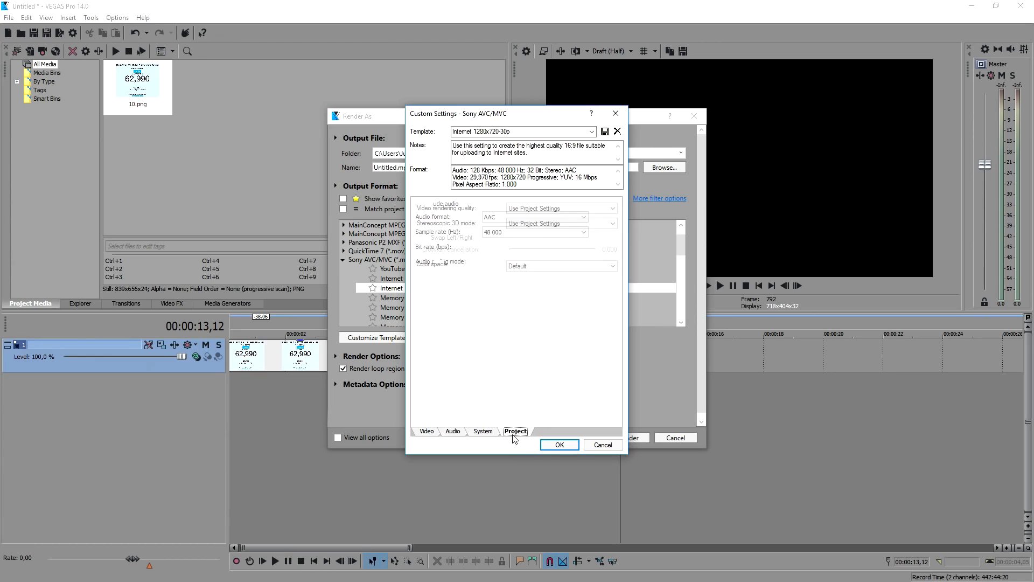
click(540, 208)
click(537, 246)
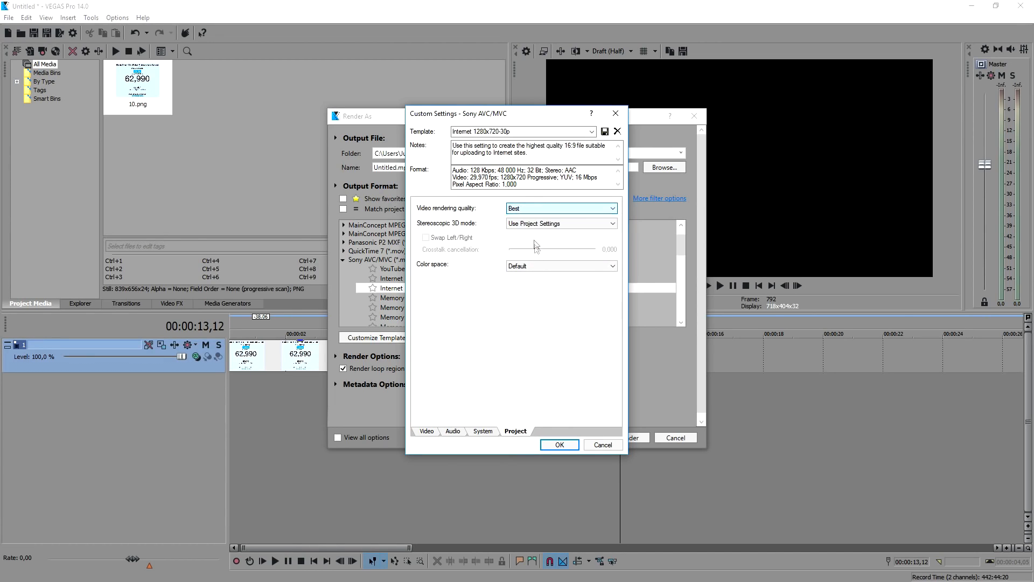
click(534, 225)
click(535, 231)
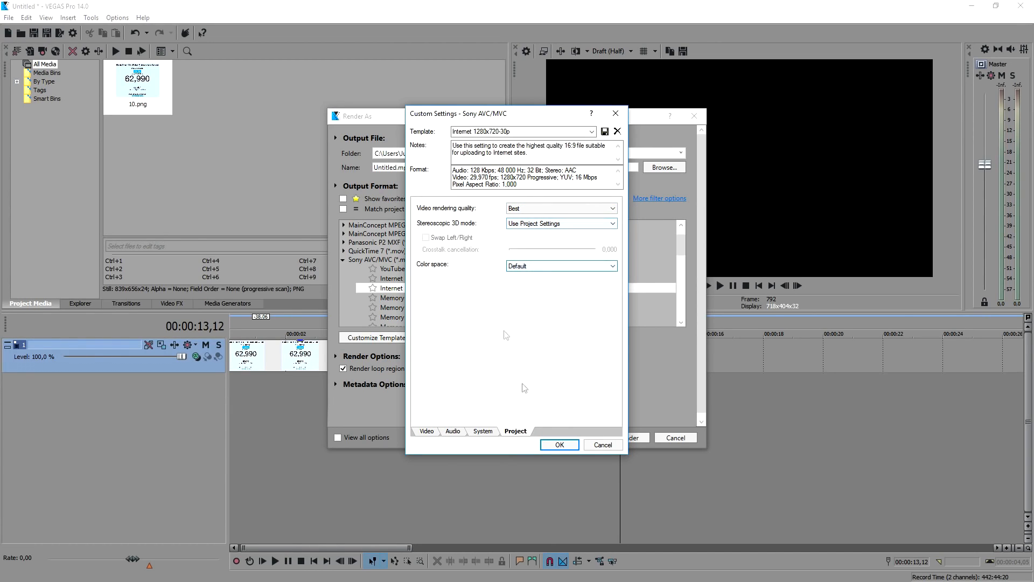
click(558, 445)
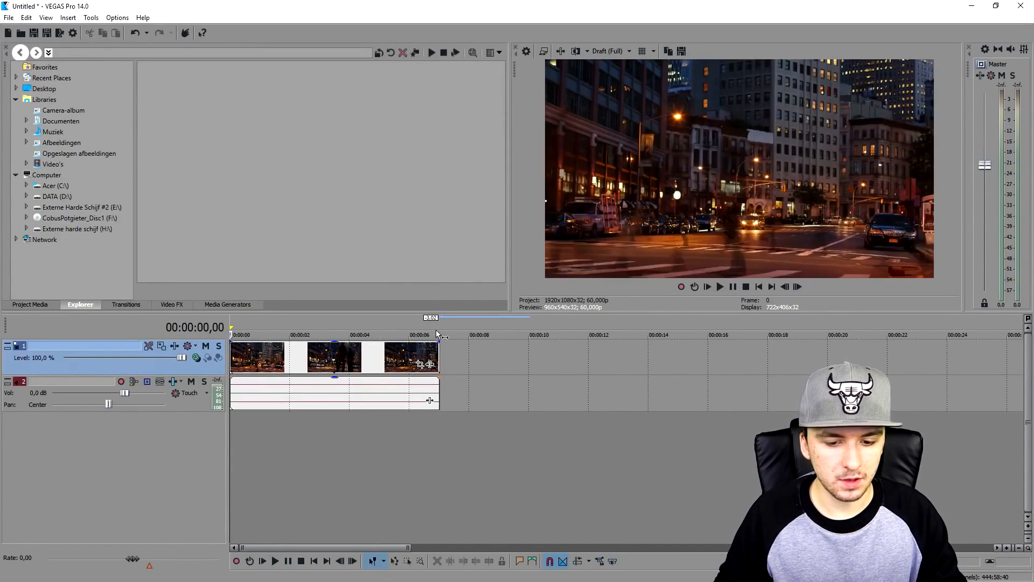
Add the Color Corrector video effect with its default preset to the night street clip, keeping the preview uncovered
click(435, 330)
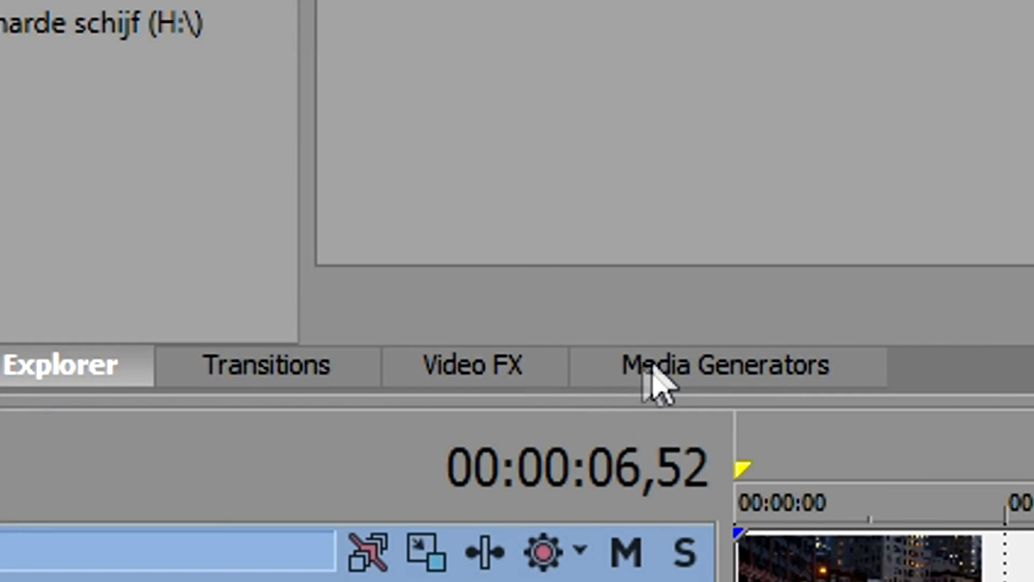
click(172, 304)
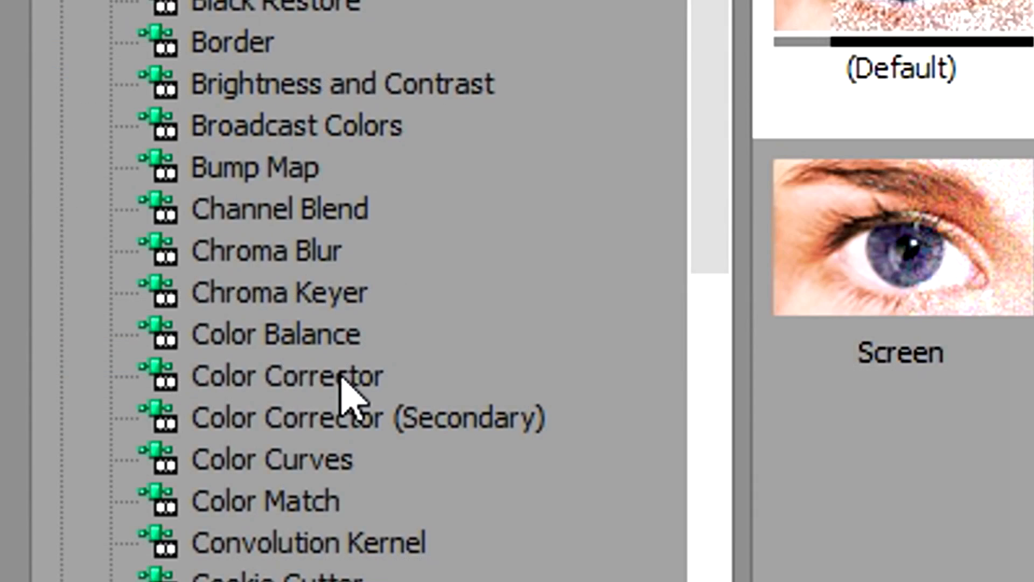
click(341, 376)
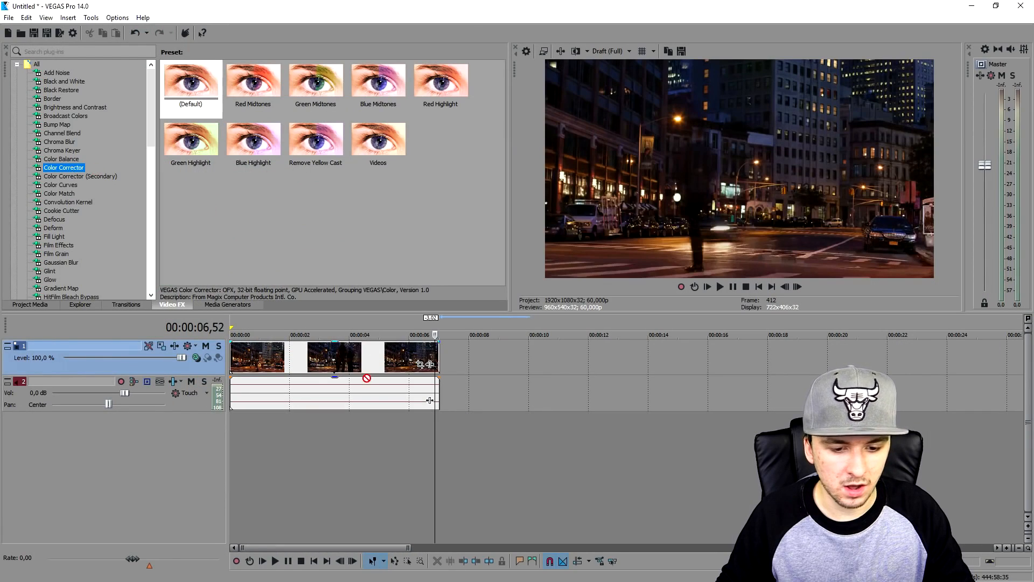
drag(429, 364, 363, 367)
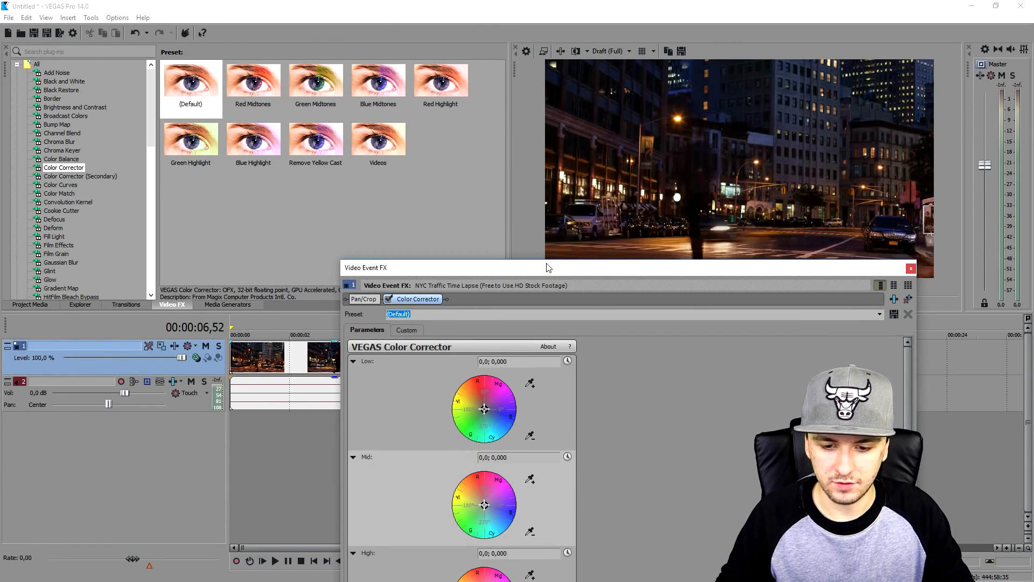
drag(548, 269, 544, 97)
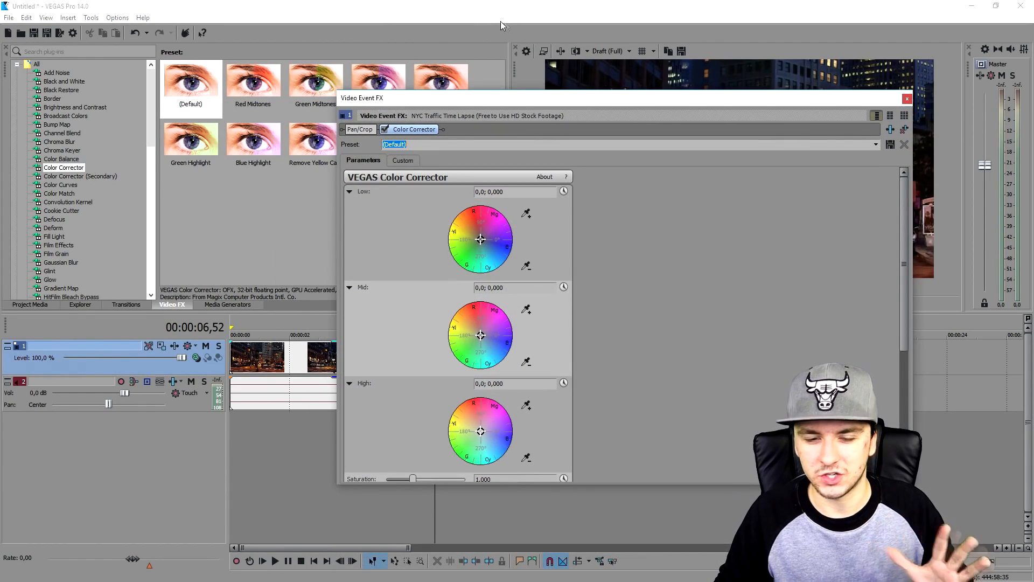
drag(455, 88, 490, 302)
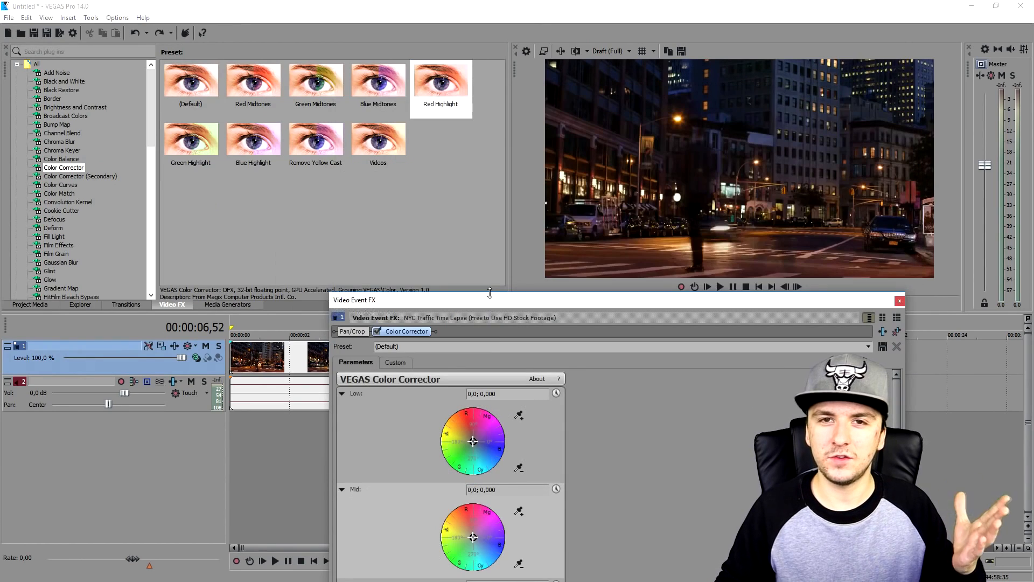
Try the Color Corrector's Videos preset on the clip and go back to the default preset
click(476, 349)
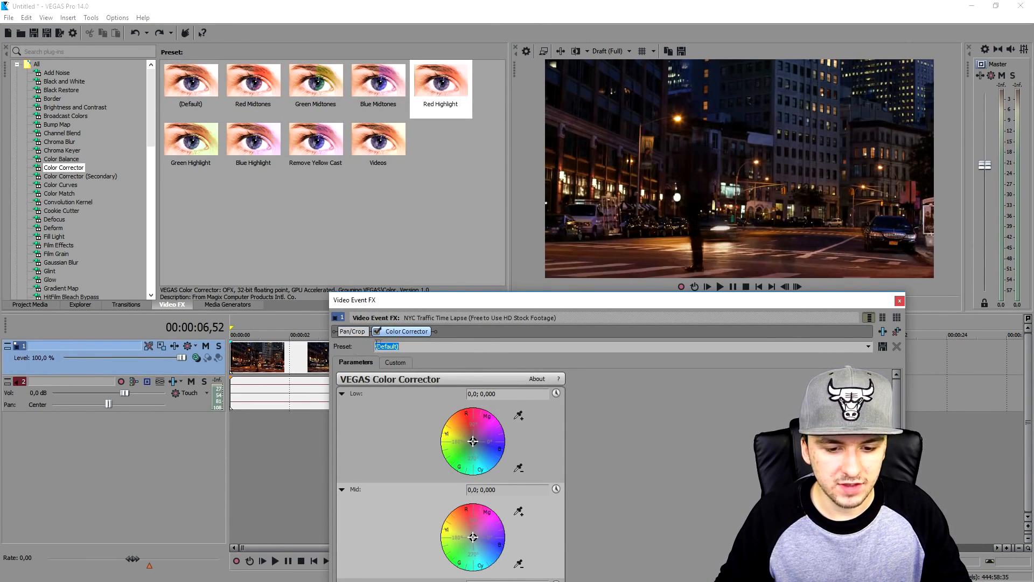
click(443, 350)
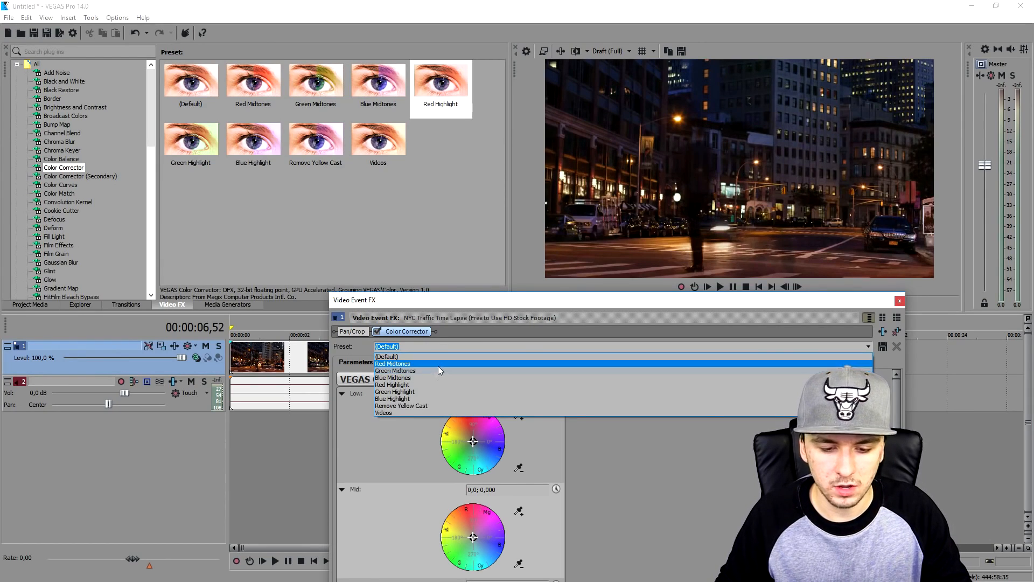
click(437, 365)
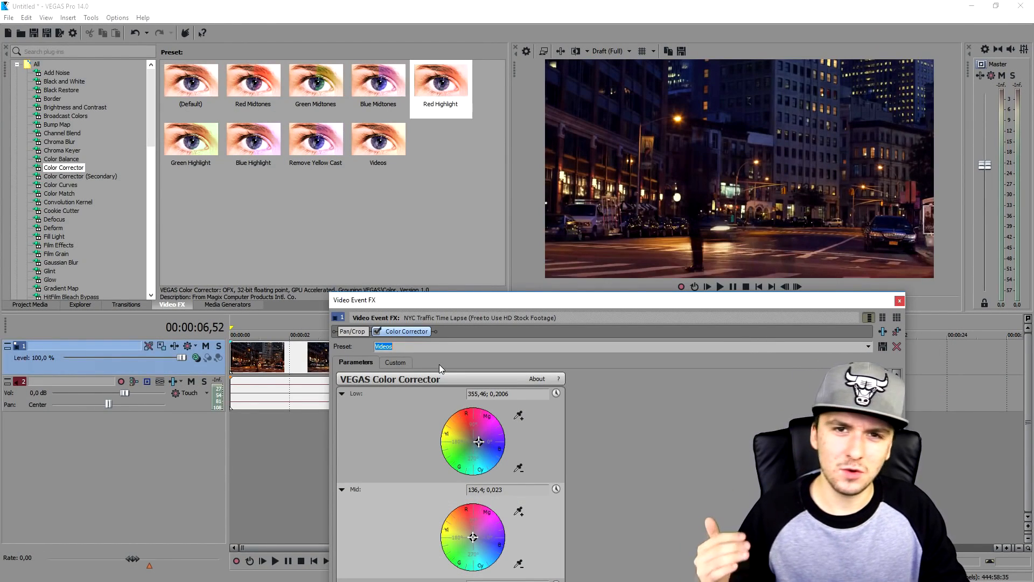
key(Up)
key(Up)
key(Up)
key(Up)
key(Up)
key(Up)
key(Up)
key(Up)
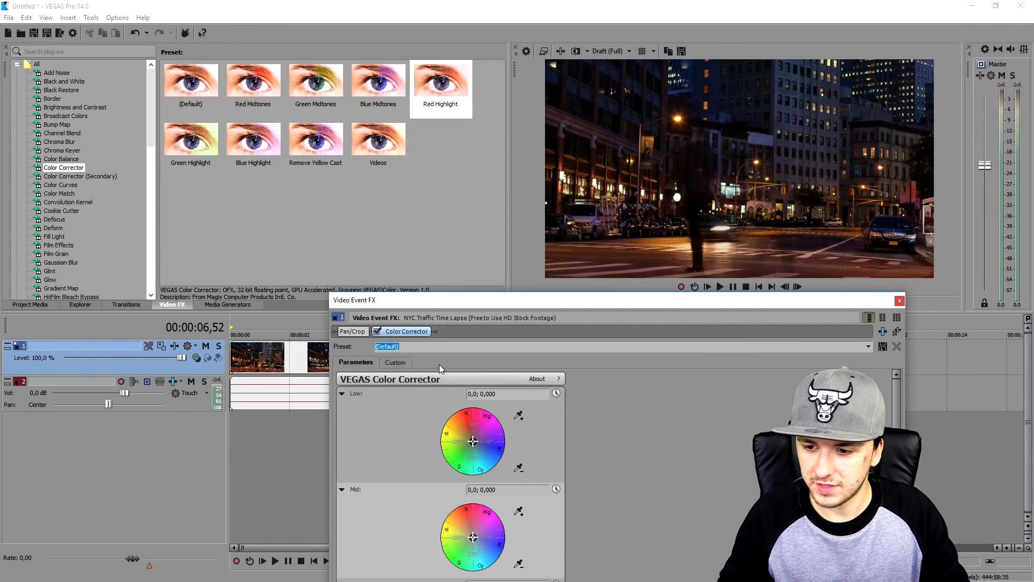
Compare the Color Corrector presets on the clip, from Red, Green and Blue Midtones through the Highlight presets to Videos
key(Down)
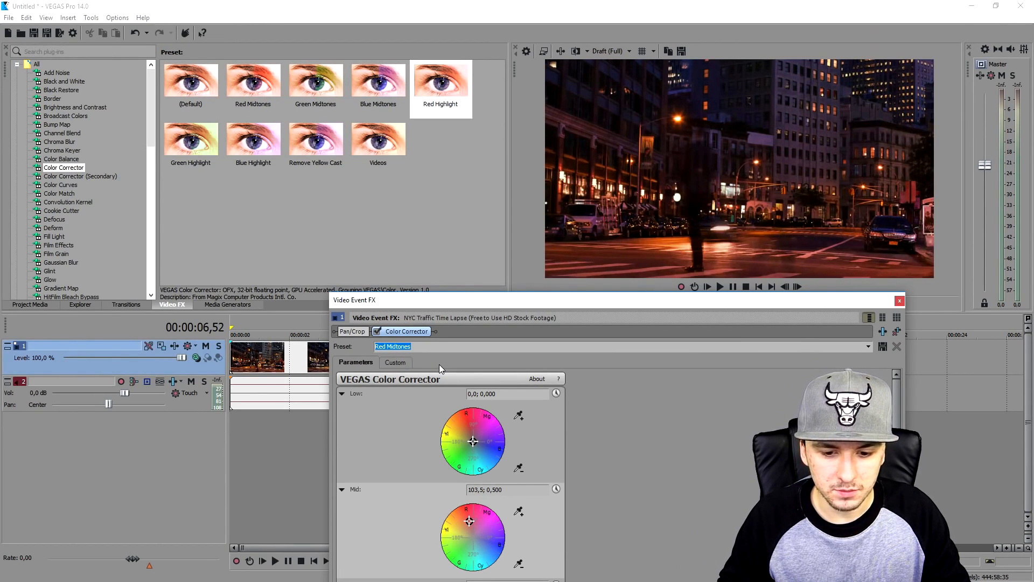
key(Down)
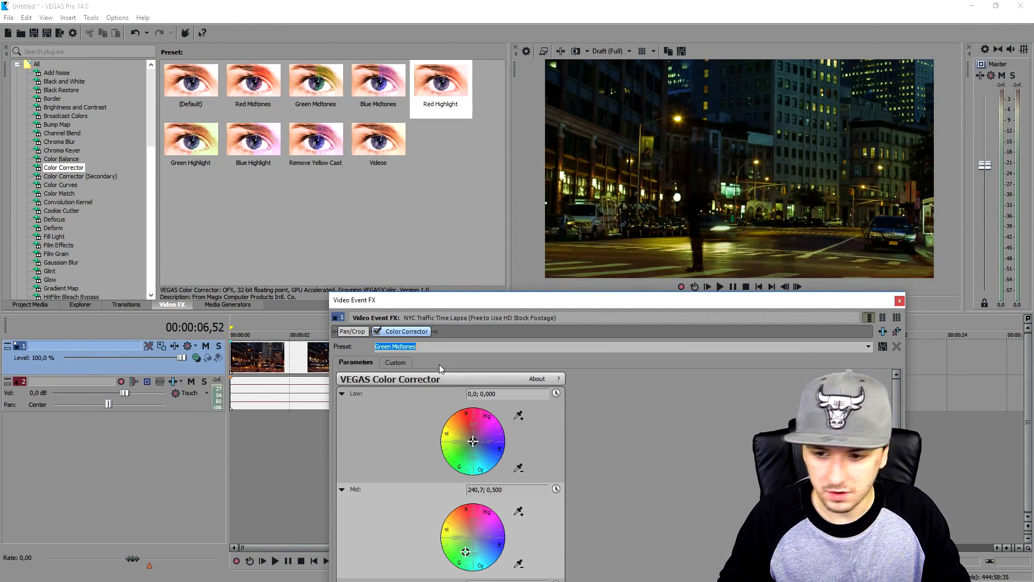
key(Down)
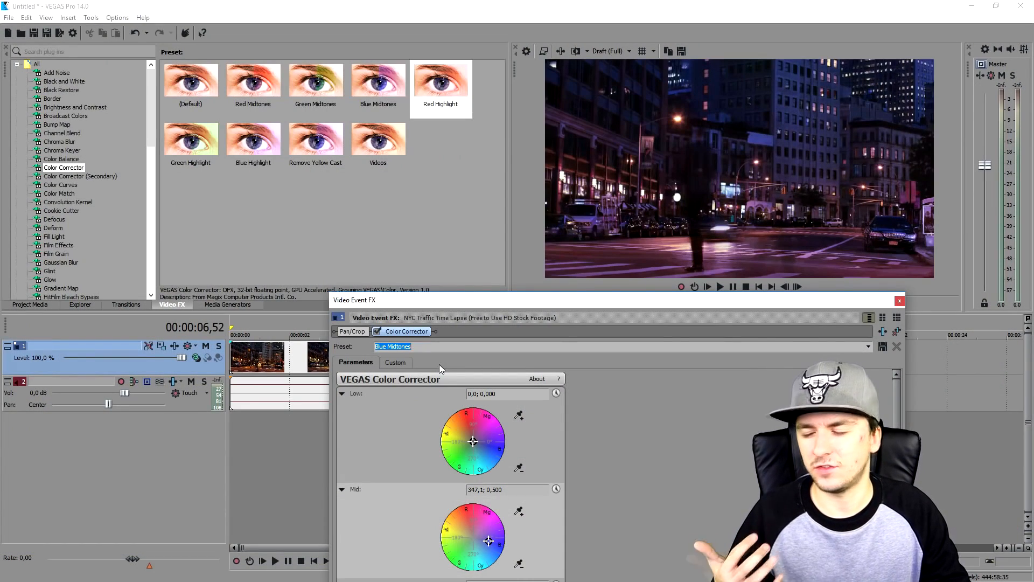
key(Down)
key(Down)
key(Down)
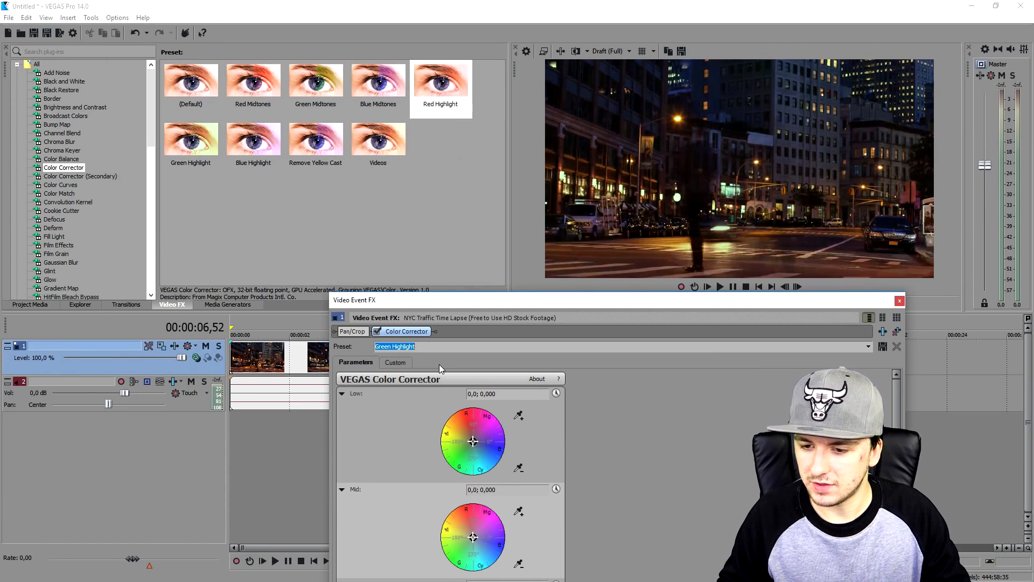
key(Down)
key(Down)
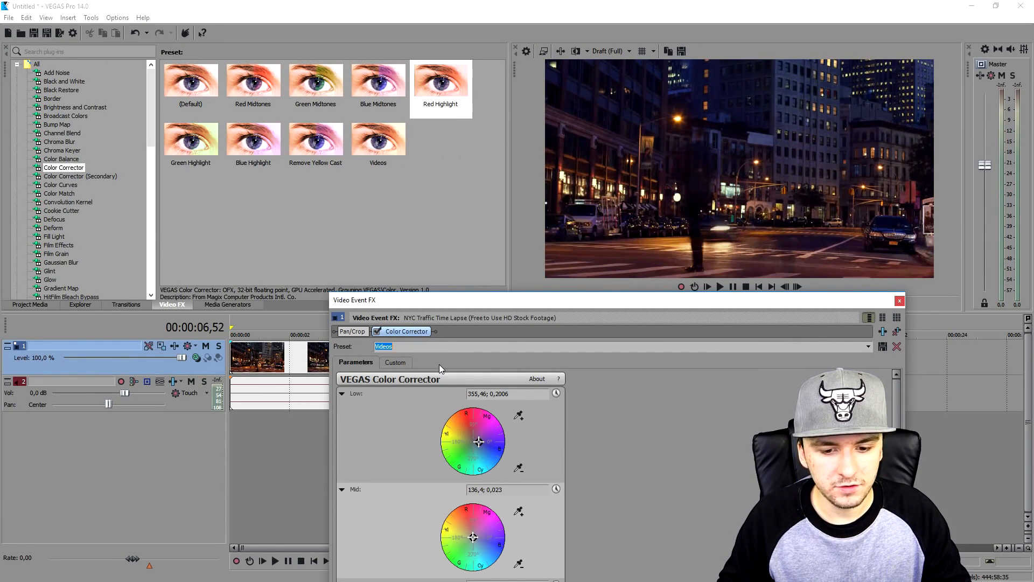
key(Up)
key(Up)
key(Up)
key(Up)
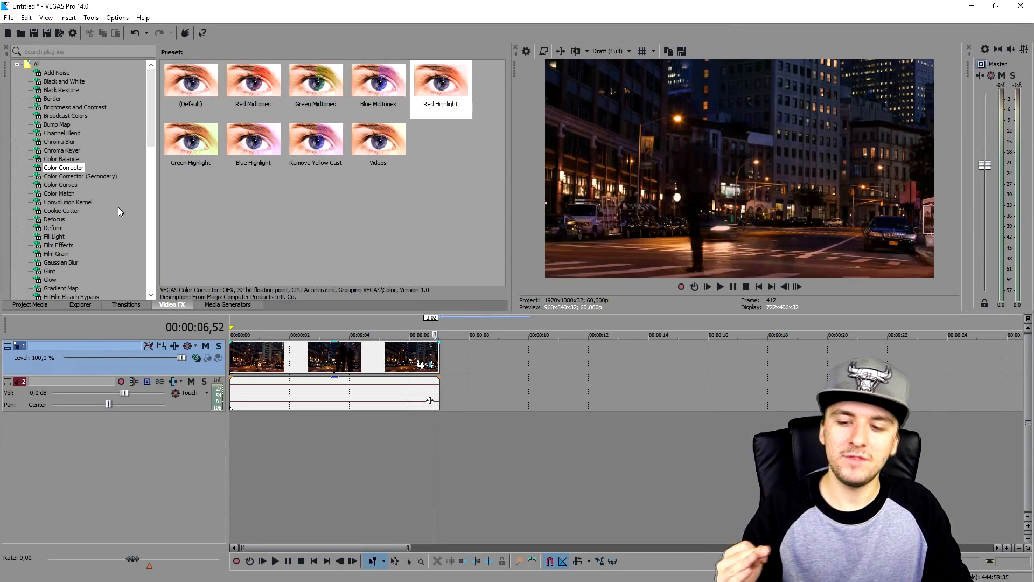
Crop the street clip's frame from its upper edge to a height of about 867, using Event Pan/Crop
click(322, 357)
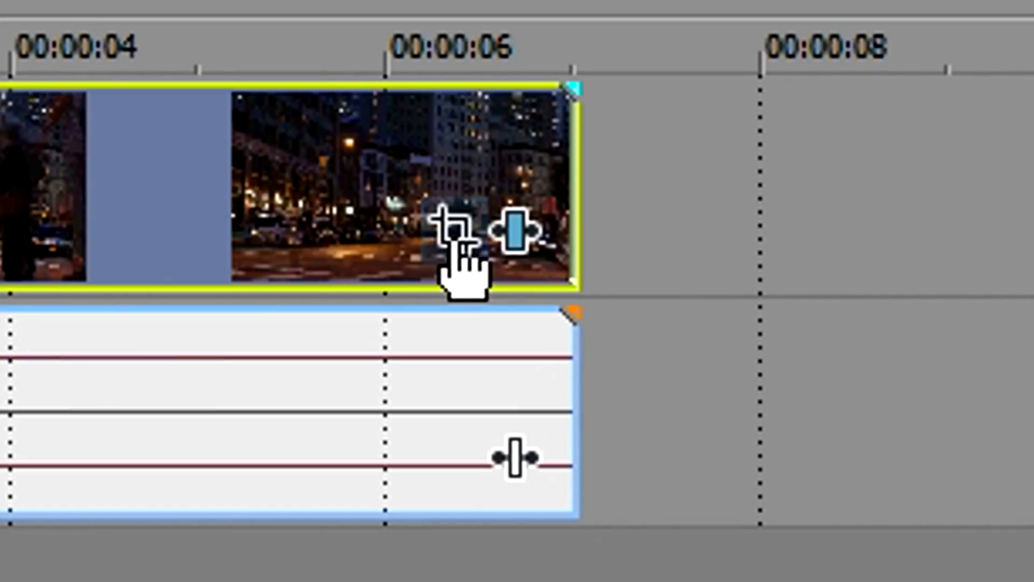
click(420, 365)
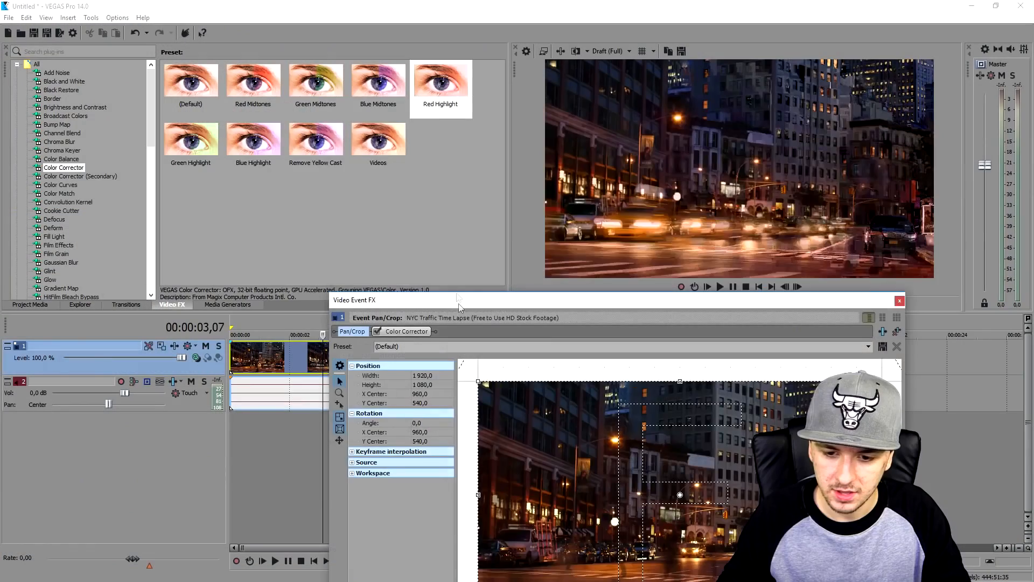
drag(459, 307, 423, 99)
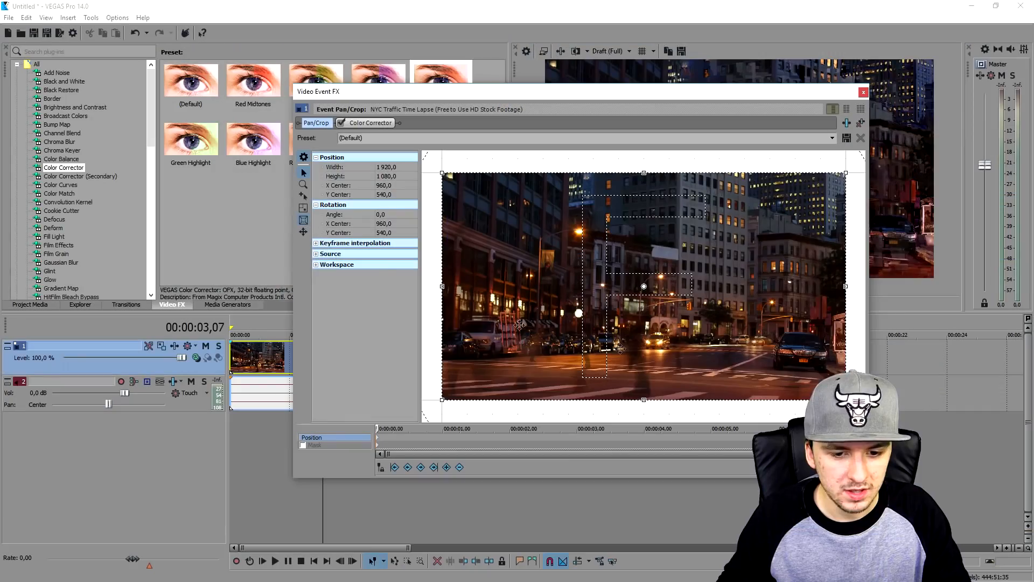
drag(651, 102, 310, 25)
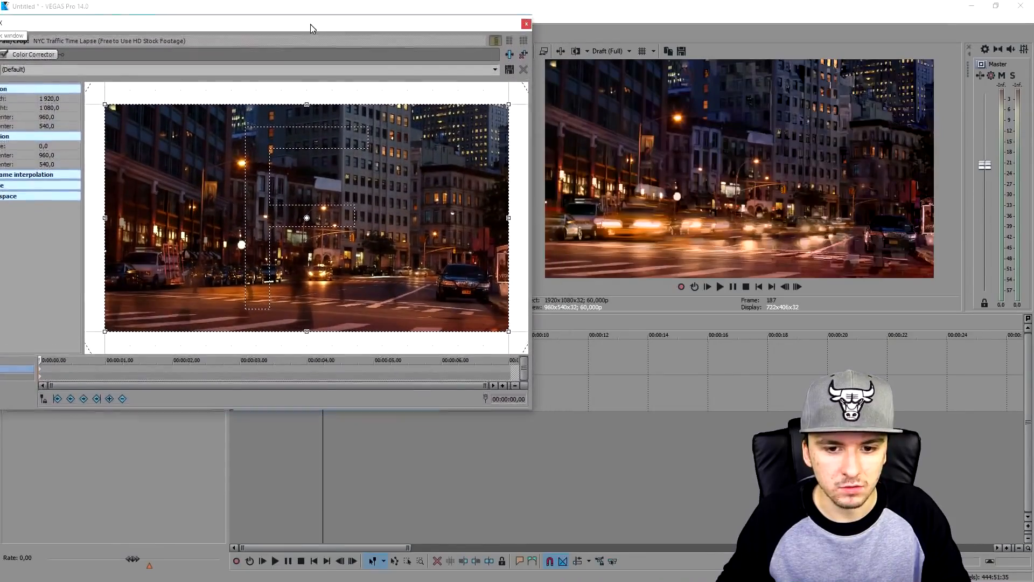
drag(308, 108, 308, 128)
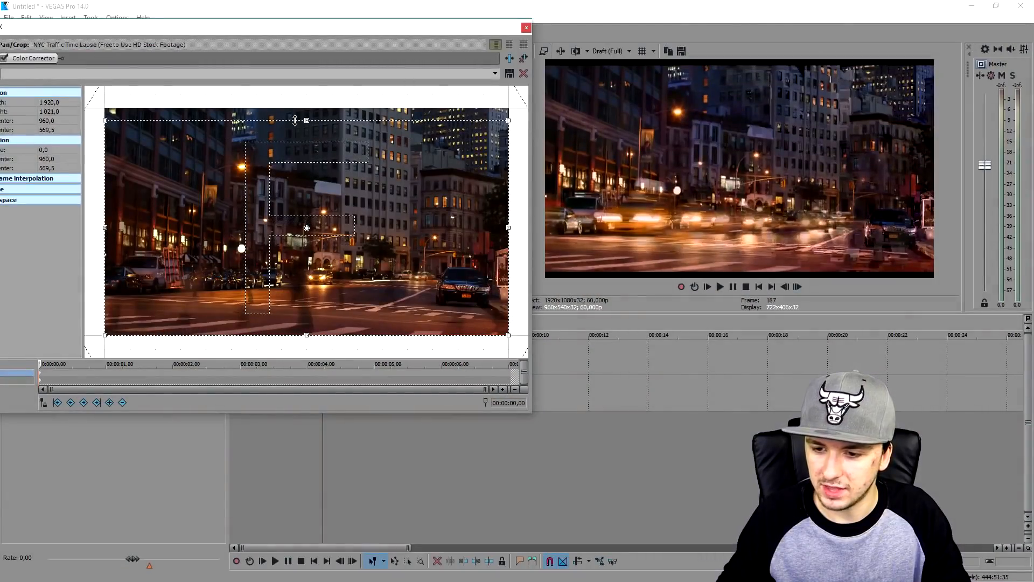
drag(295, 120, 300, 160)
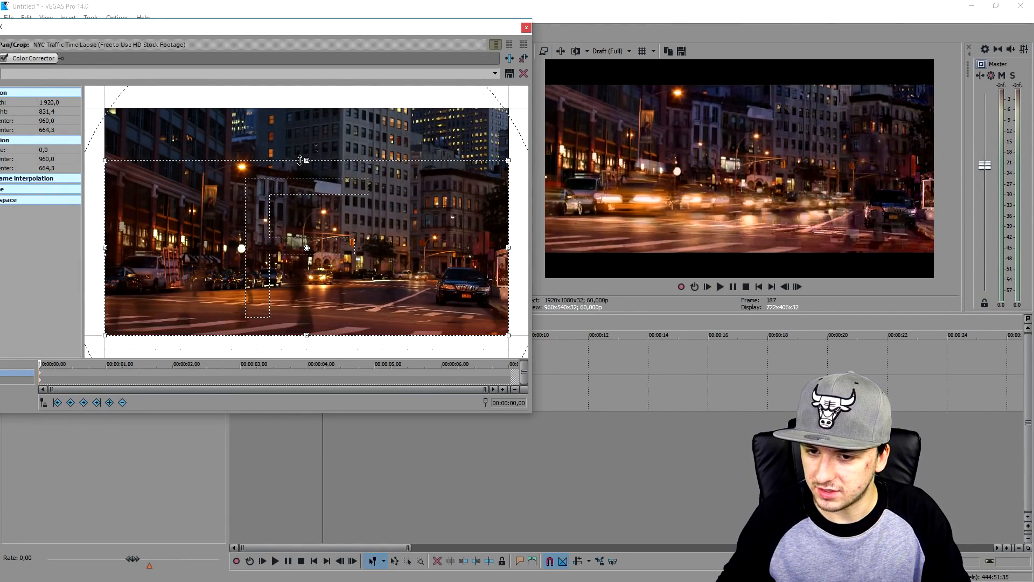
drag(301, 160, 302, 152)
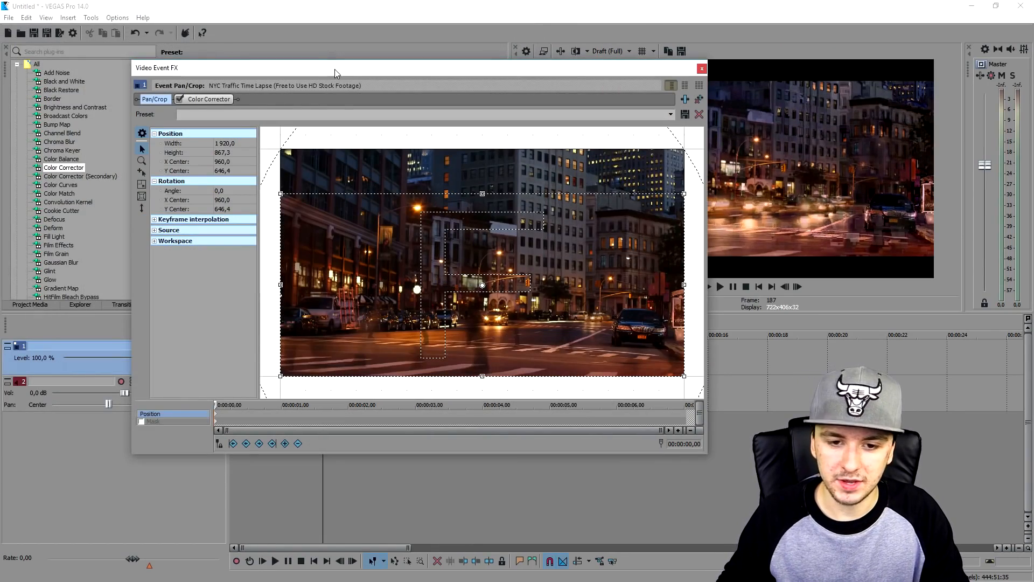
Shift the street clip's crop area vertically to a Y center of about 638.7, keeping its X center at 960
drag(335, 69, 158, 50)
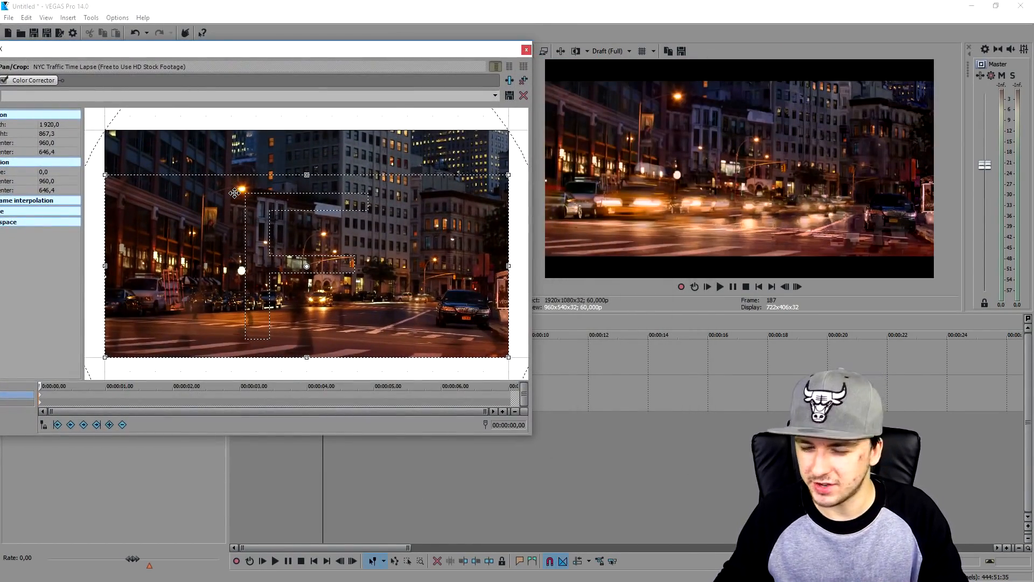
drag(279, 244, 288, 219)
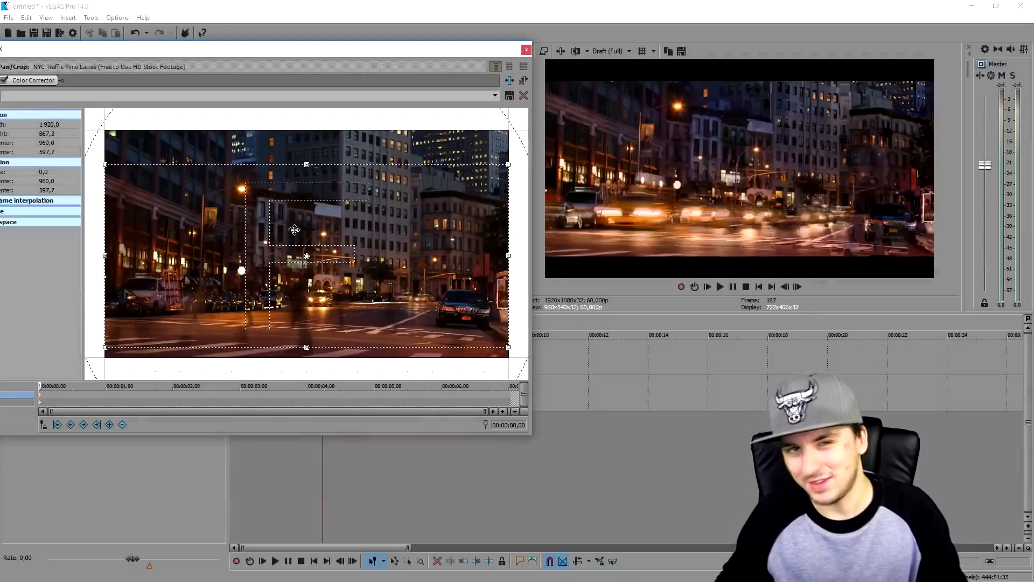
drag(294, 230, 290, 237)
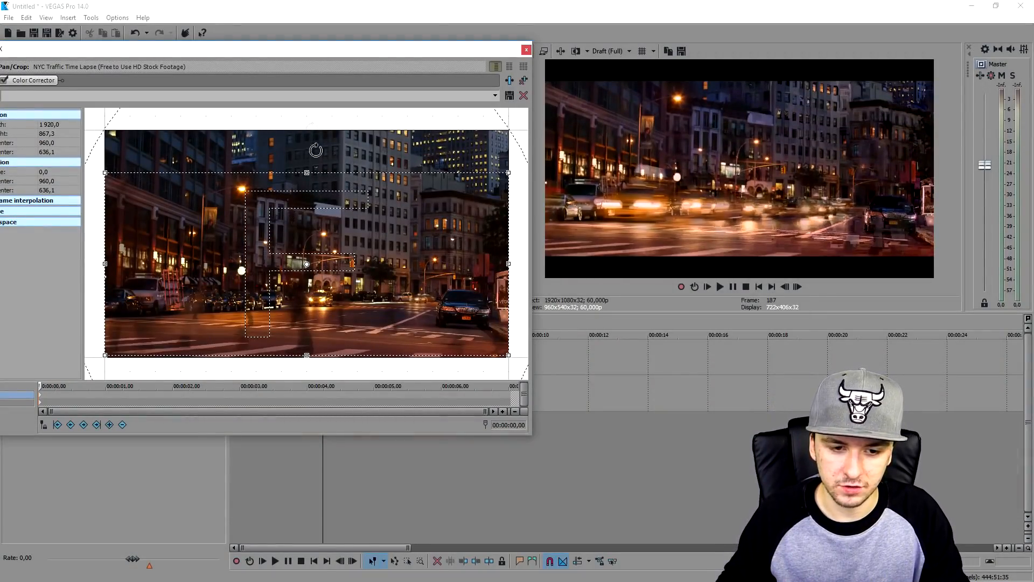
mouse_move(307, 245)
mouse_down()
mouse_move(307, 227)
mouse_move(322, 248)
mouse_move(327, 207)
mouse_move(320, 246)
mouse_up()
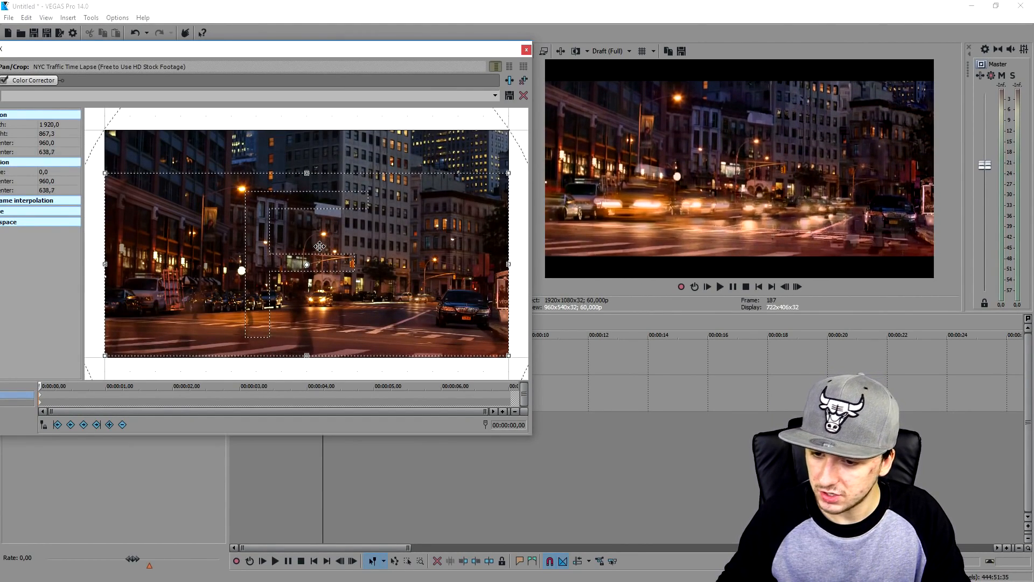
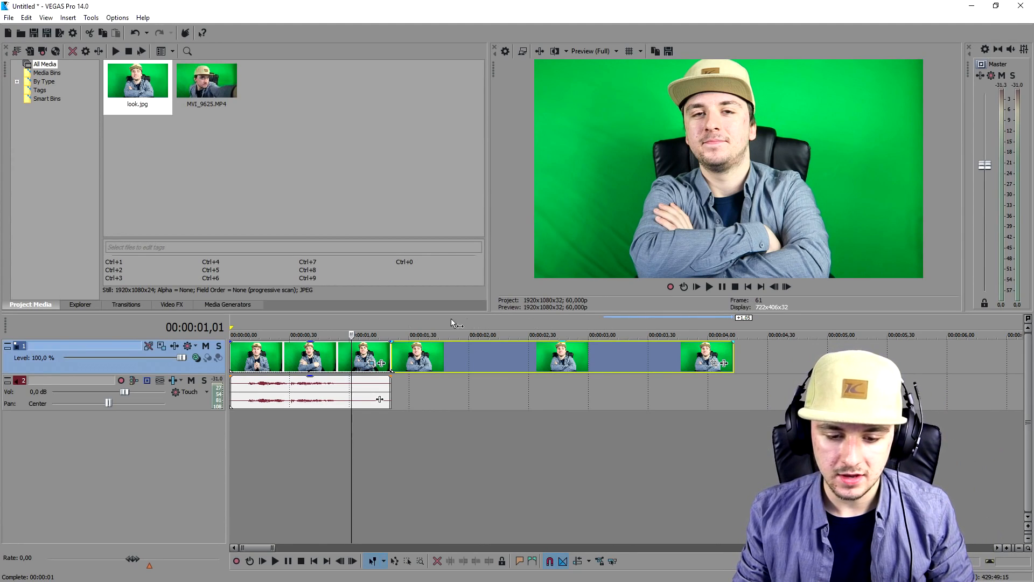
Paste a copy of the look.jpg image on the video track shortly after the first one, leaving a small gap
click(364, 330)
scroll(506, 363, up, 1)
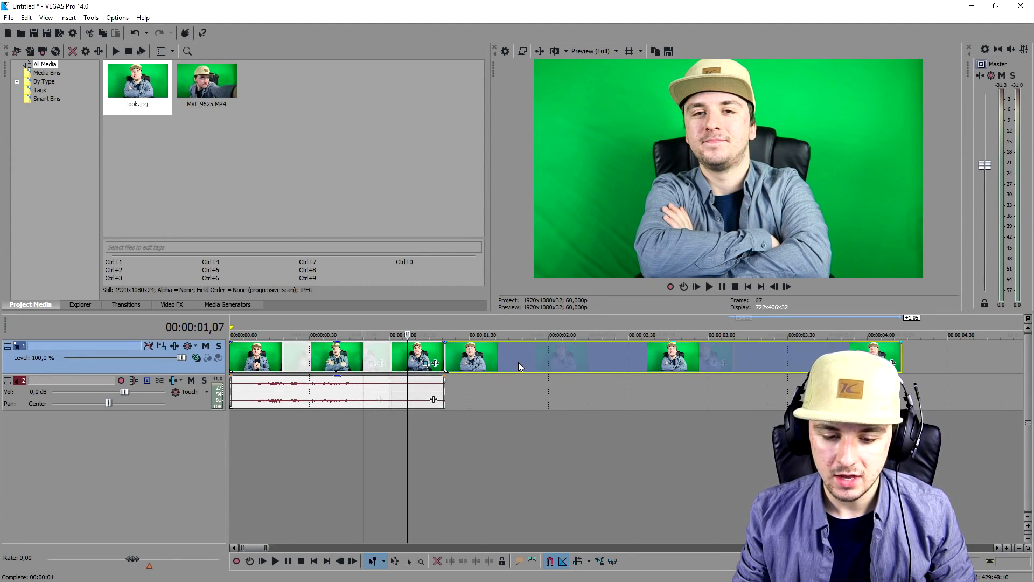
scroll(518, 362, down, 2)
click(443, 358)
scroll(477, 356, down, 1)
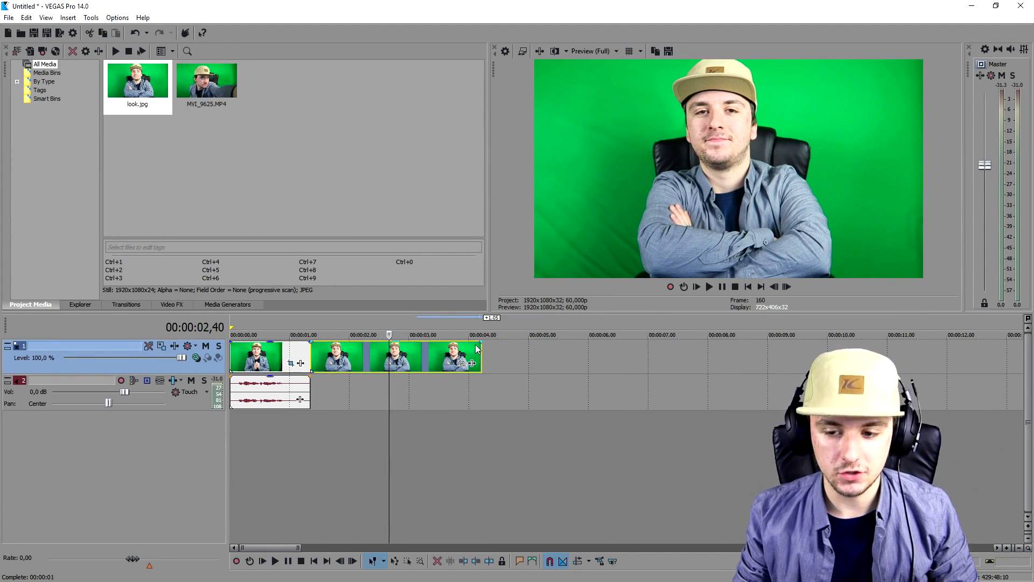
click(496, 358)
key(ctrl+v)
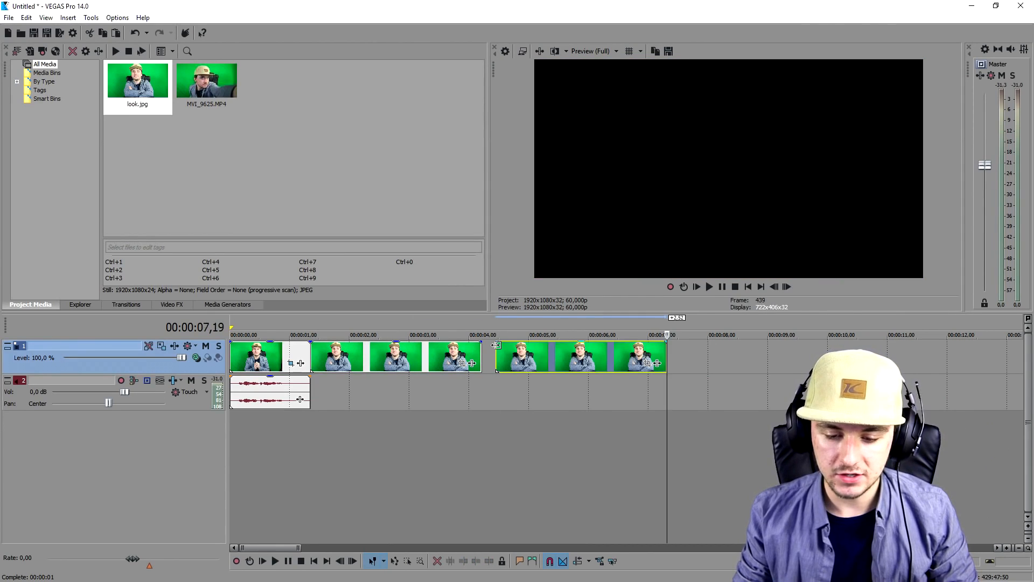
Add the Black and White effect with its default preset to the pasted look.jpg copy and close the effect settings
key(space)
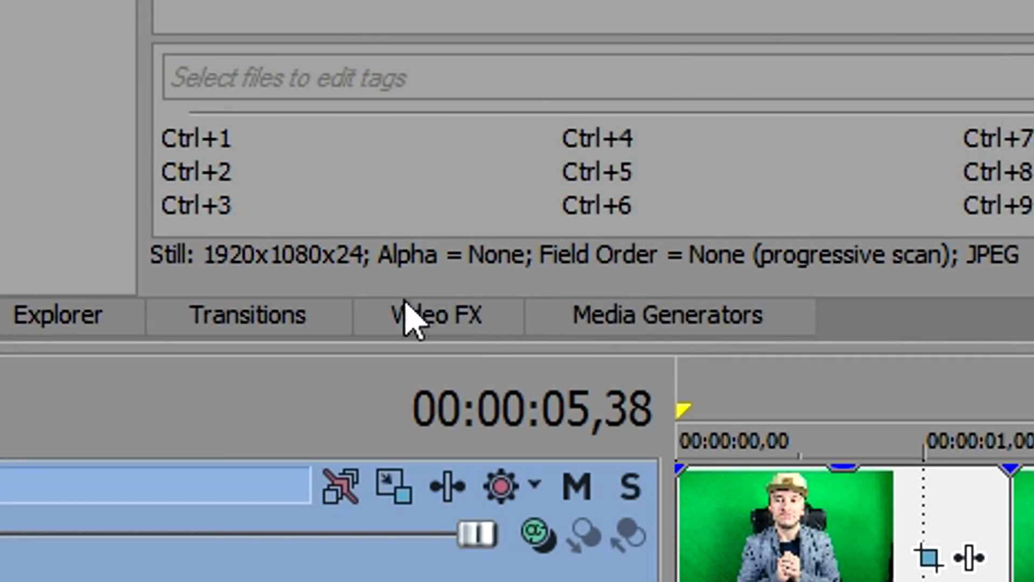
click(171, 304)
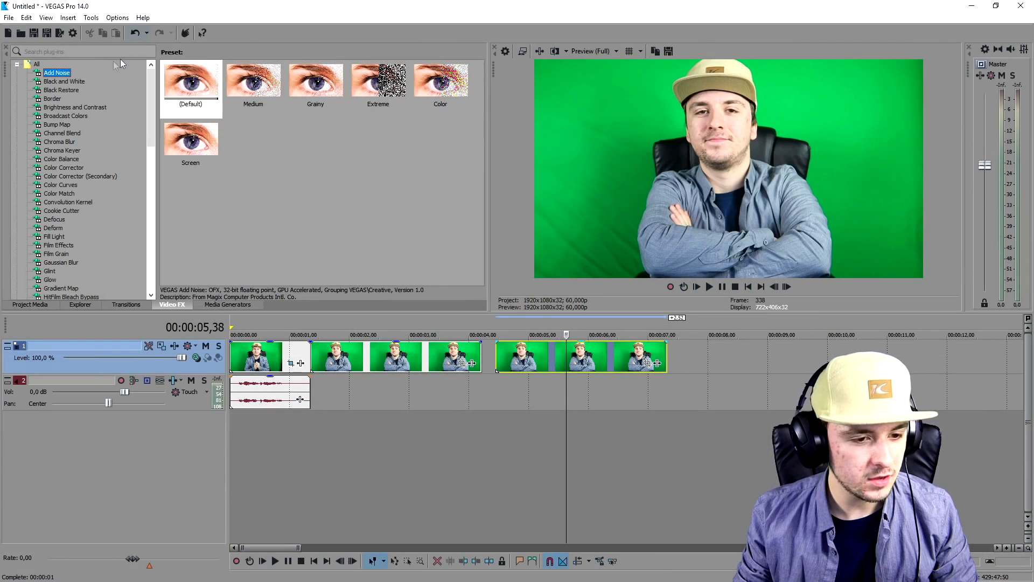
click(72, 80)
drag(72, 80, 566, 348)
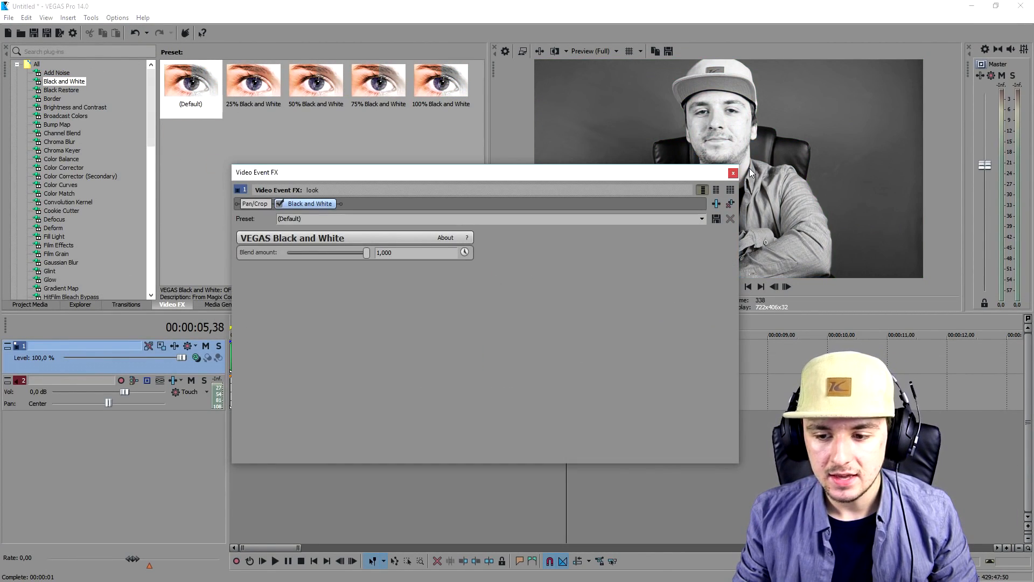
click(733, 173)
Move the black and white image copy earlier so it overlaps the end of the first image in a crossfade
scroll(538, 357, up, 2)
scroll(549, 357, down, 2)
drag(559, 357, 451, 356)
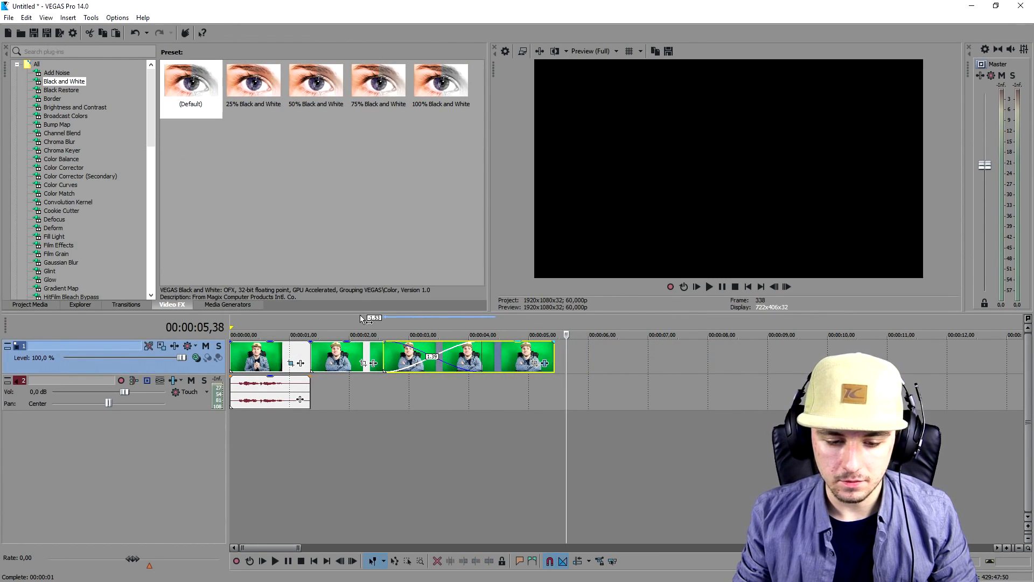
Play back the crossfade and lengthen the black and white image to end just before the 9-second mark
click(300, 316)
key(ctrl+z)
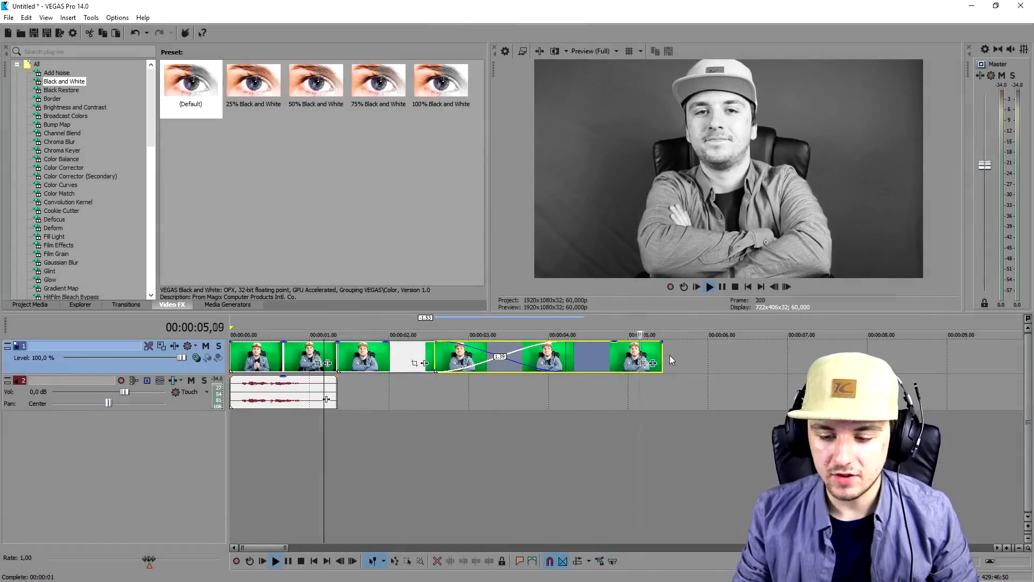
key(space)
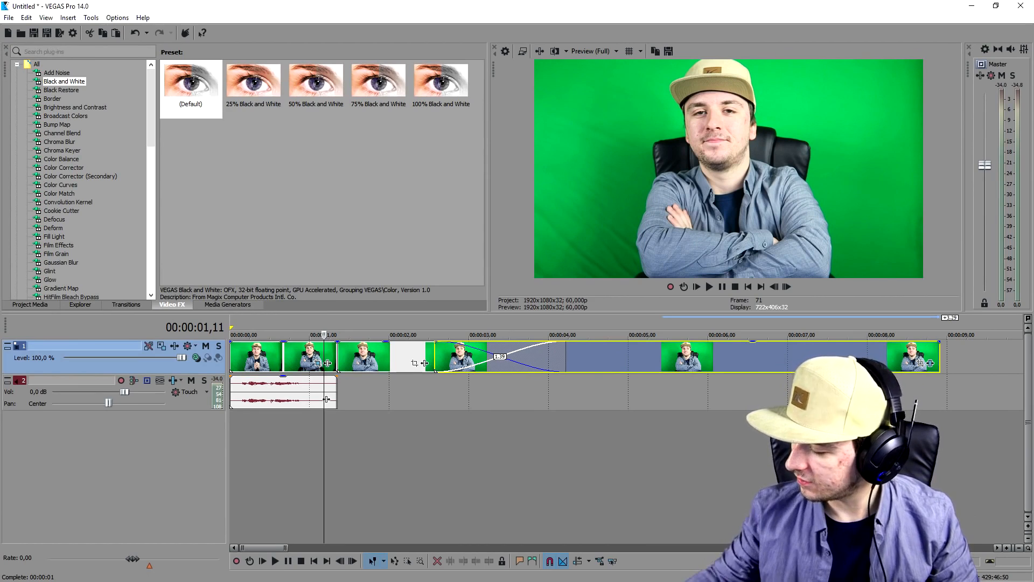
scroll(348, 325, down, 5)
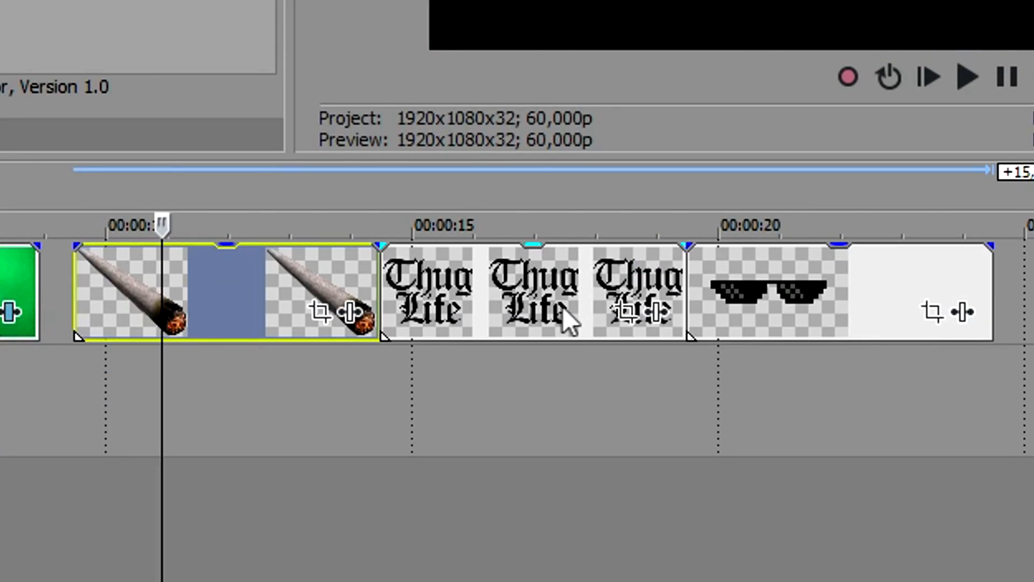
Preview the Thug Life and sunglasses images on the timeline
click(568, 360)
scroll(707, 315, up, 1)
scroll(706, 314, down, 1)
click(756, 315)
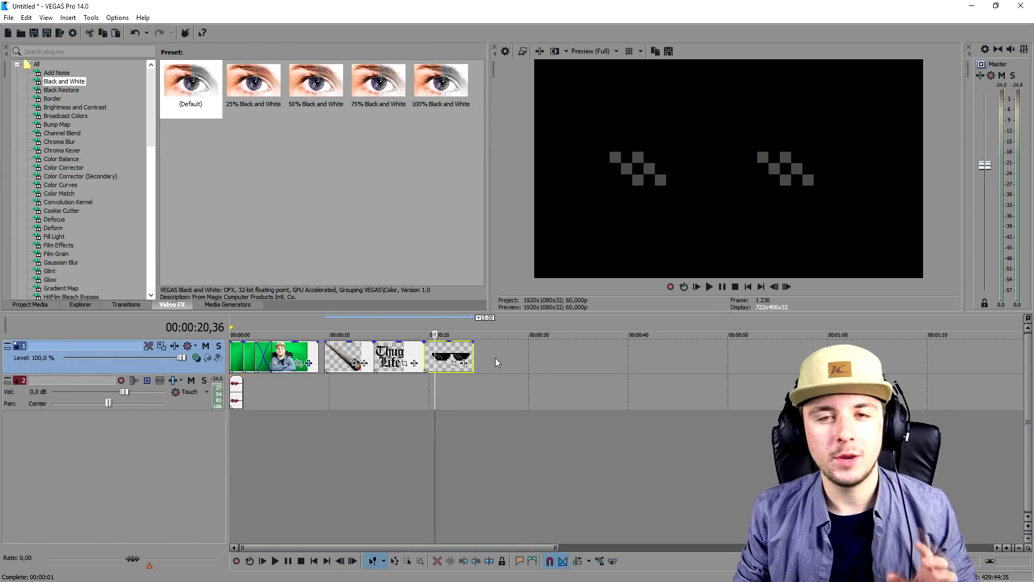
Insert a video track on top and move the sunglasses image onto it, starting where the crossfade ends
right_click(496, 357)
click(539, 448)
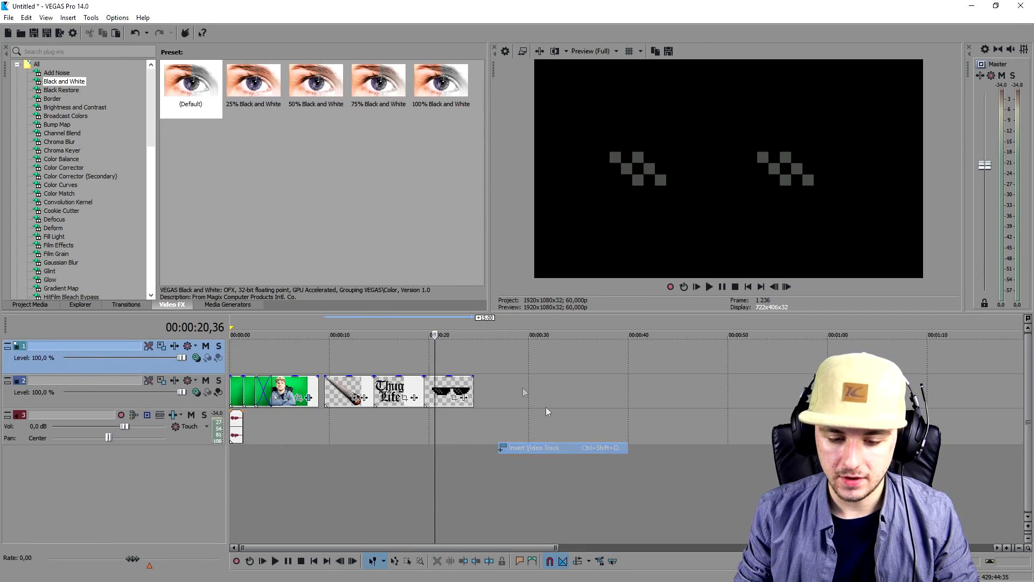
scroll(398, 388, down, 1)
drag(399, 389, 317, 361)
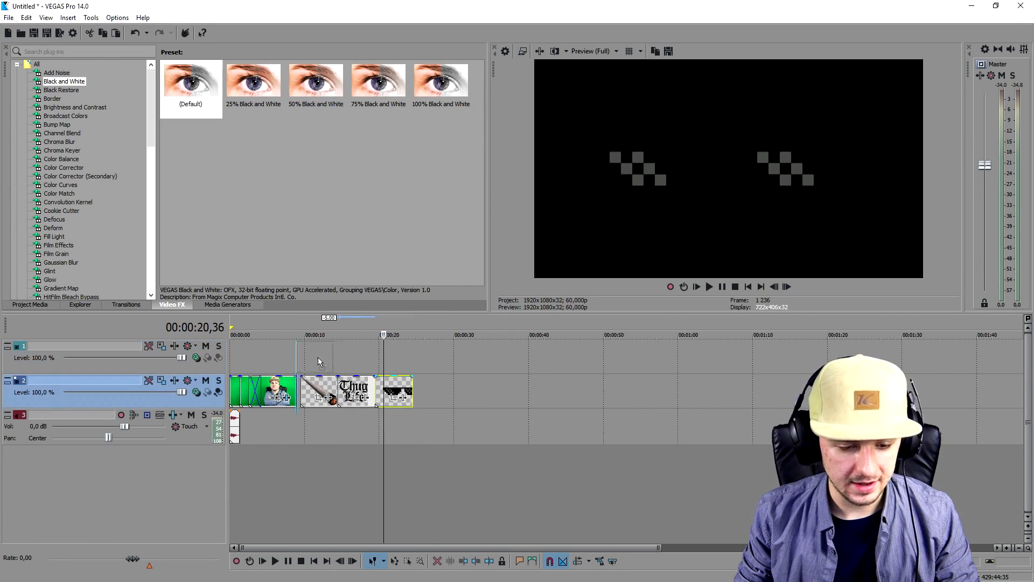
drag(259, 346, 283, 353)
Spread the joint and Thug Life images further along their track, away from the black and white image
drag(357, 390, 383, 396)
click(285, 331)
scroll(411, 342, up, 6)
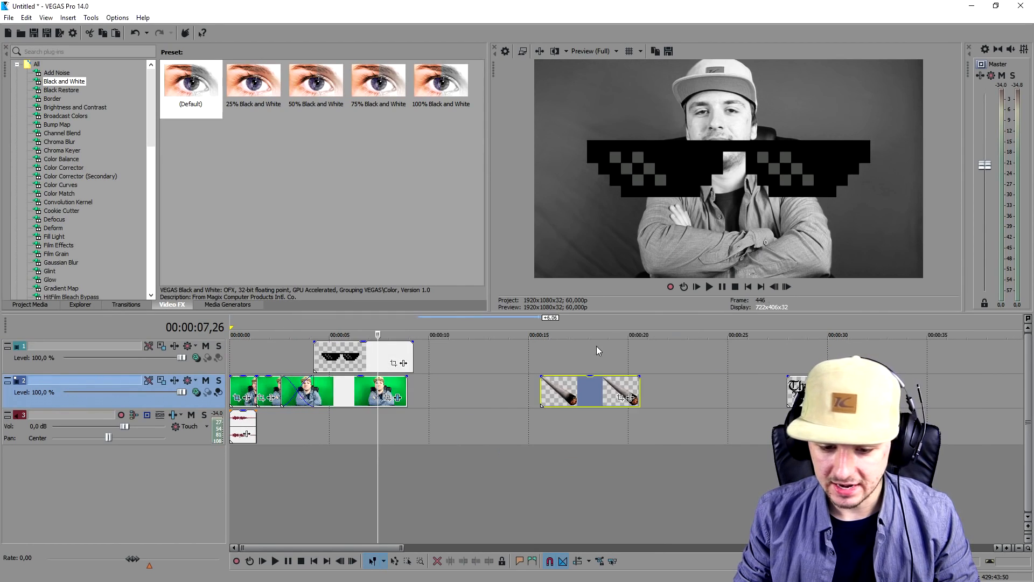
click(162, 346)
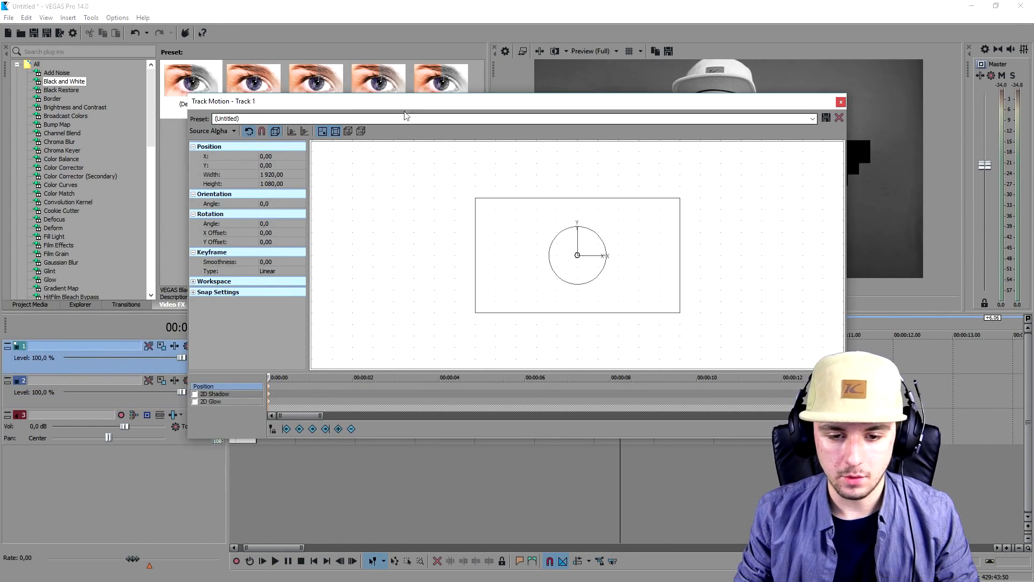
drag(408, 107, 386, 194)
click(819, 189)
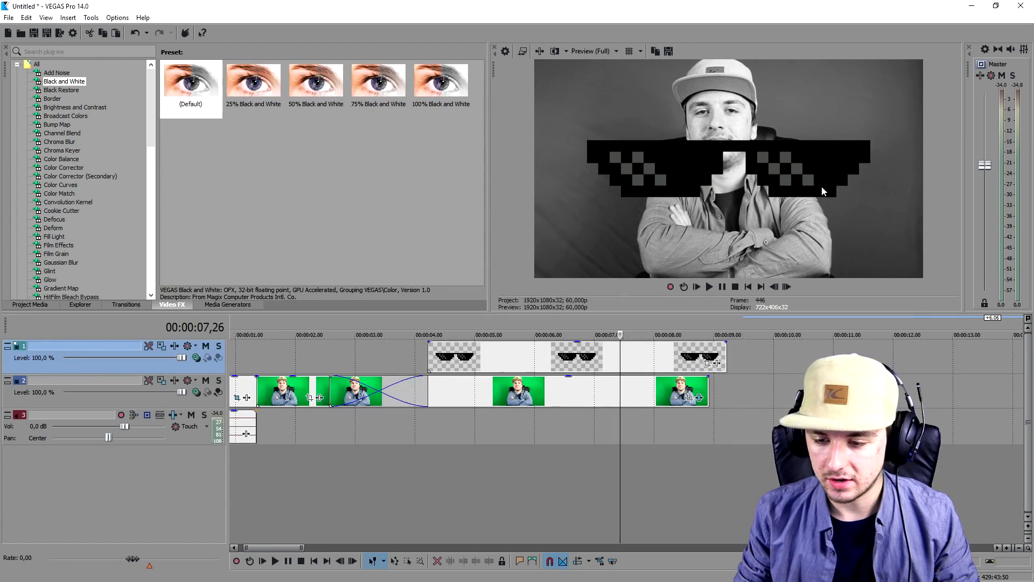
With Track Motion, shrink the sunglasses to about 457 × 257 and place them over the eyes at about X -68, Y 270
click(470, 357)
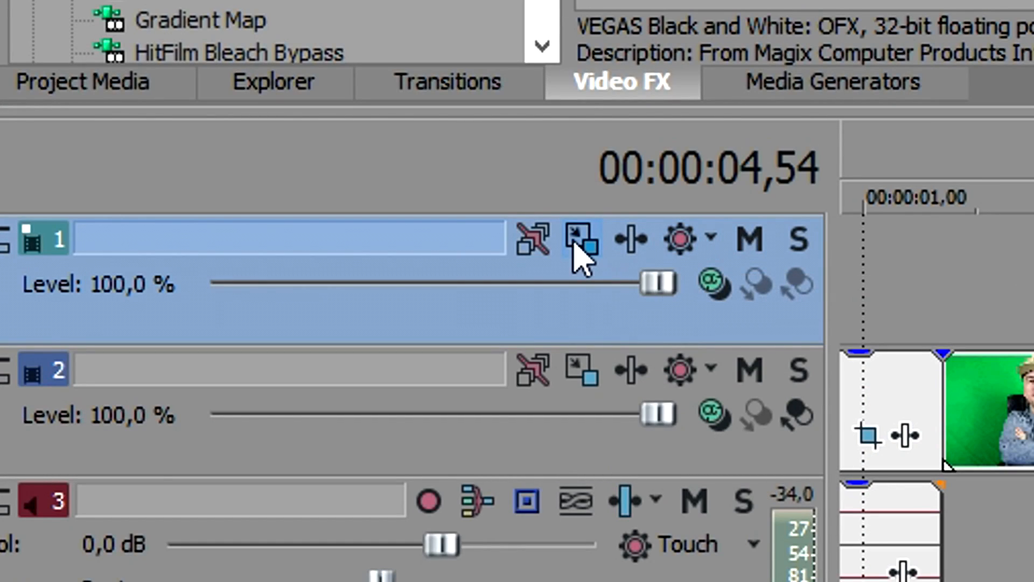
click(574, 244)
drag(566, 186, 566, 283)
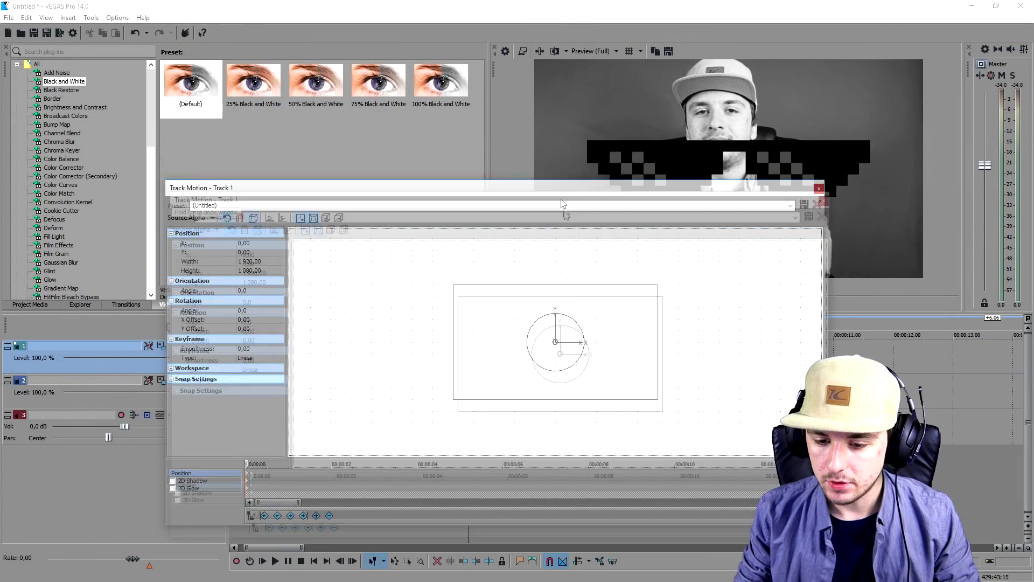
drag(666, 372, 566, 315)
scroll(591, 414, up, 5)
scroll(609, 345, down, 3)
drag(657, 344, 578, 371)
scroll(563, 464, up, 2)
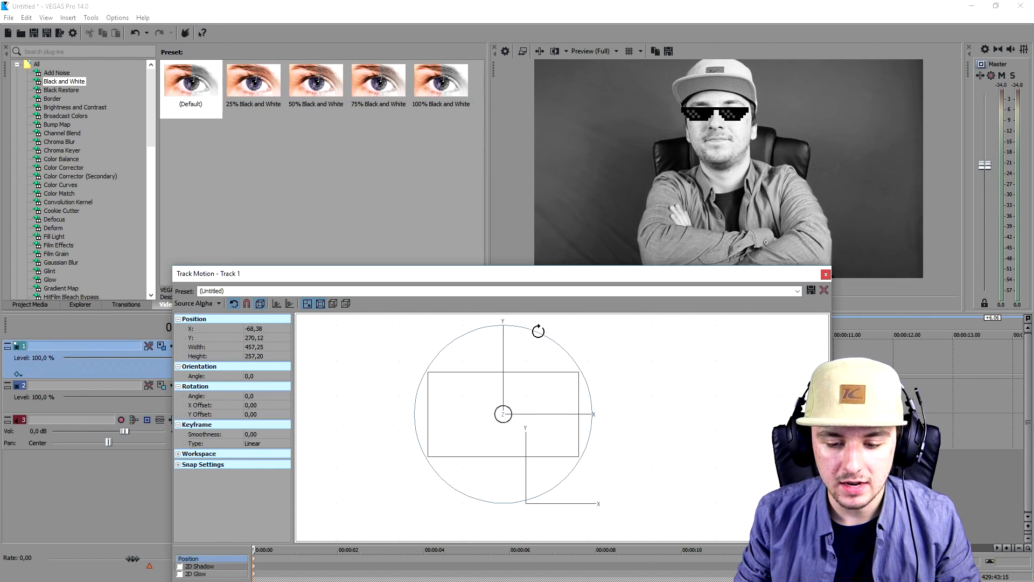
Tilt the sunglasses by about -2.5 degrees, nudge them to about X -65 and close Track Motion
drag(537, 330, 534, 330)
drag(532, 400, 534, 401)
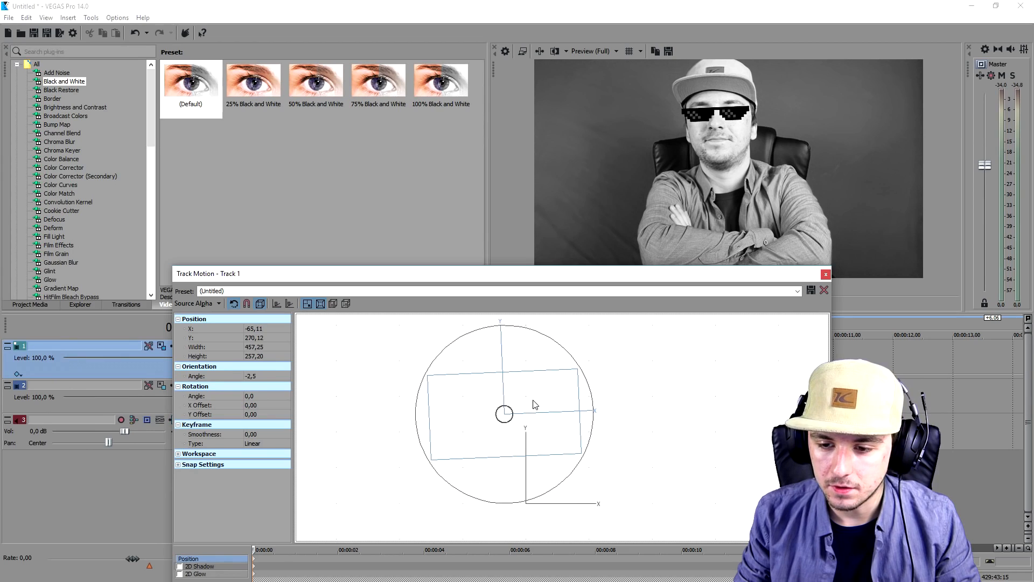
click(826, 275)
Play back the sunglasses overlay from 00:00:03,45
click(399, 325)
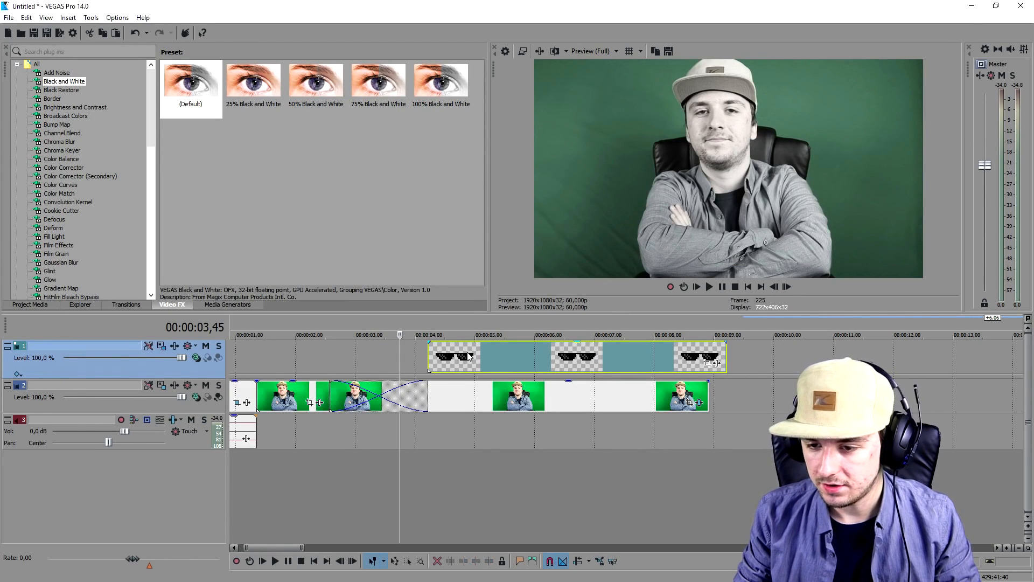
key(space)
key(Return)
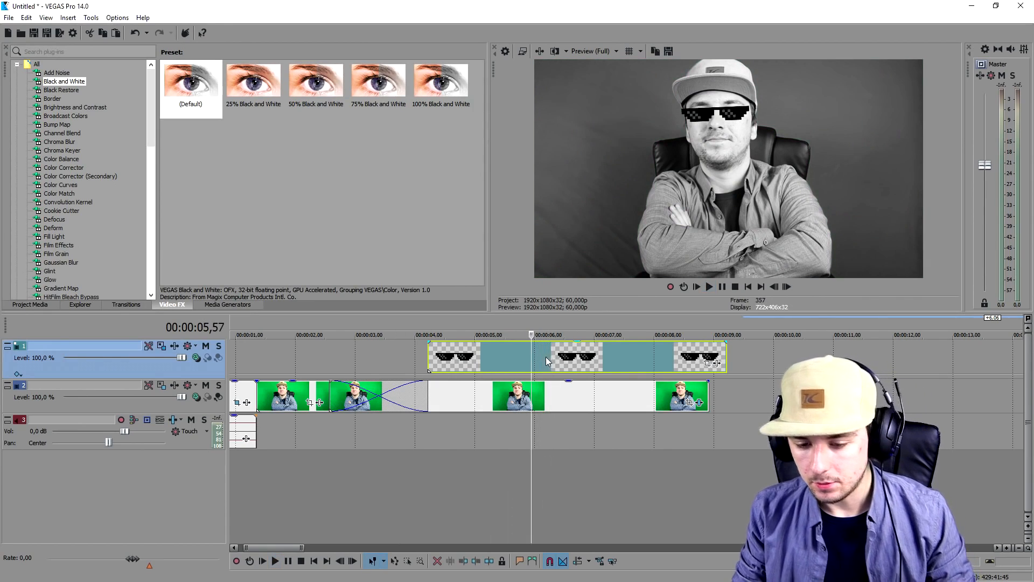
Trim the end of the sunglasses image to line up with the end of the black and white image
key(s)
key(ctrl+z)
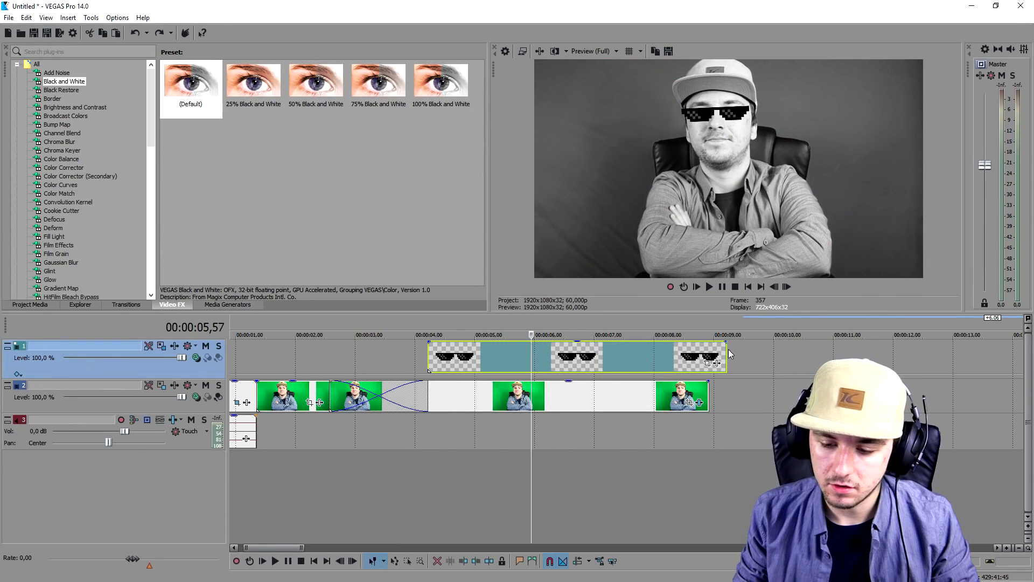
drag(727, 354, 705, 356)
Insert another video track on top and move the joint image onto it, aligned with the start of the sunglasses image
right_click(730, 356)
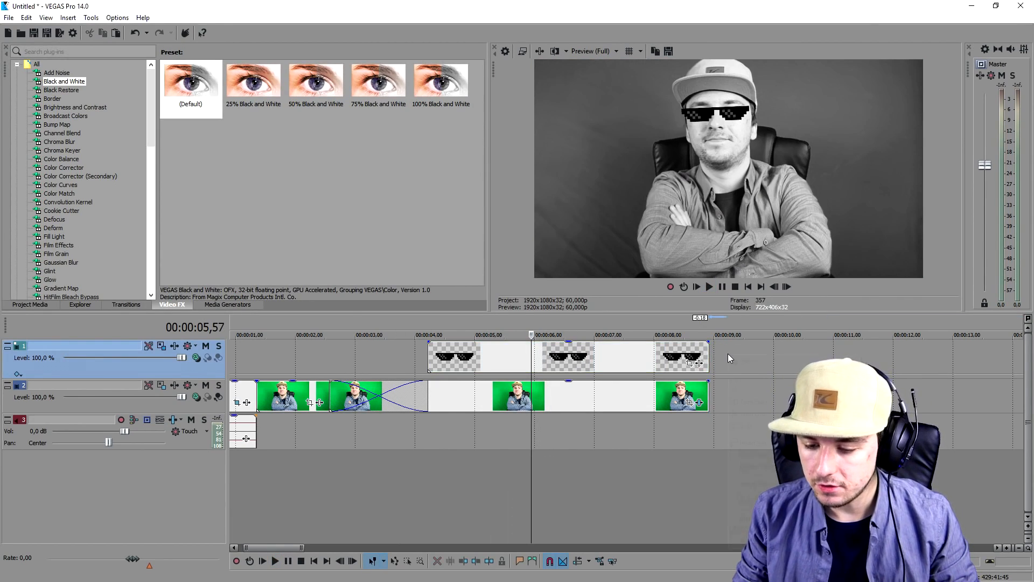
click(749, 442)
scroll(654, 371, down, 4)
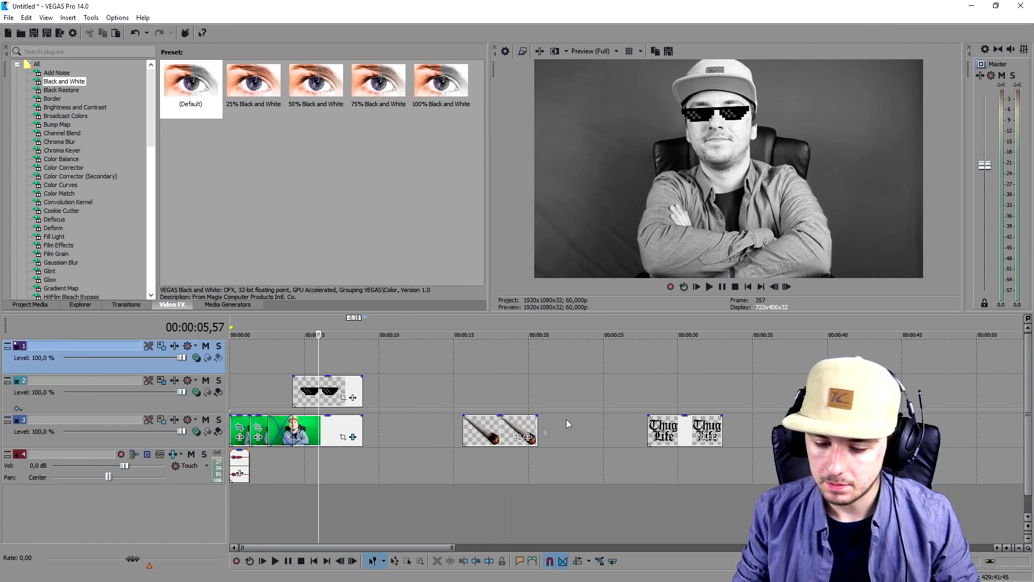
click(499, 431)
drag(499, 431, 326, 354)
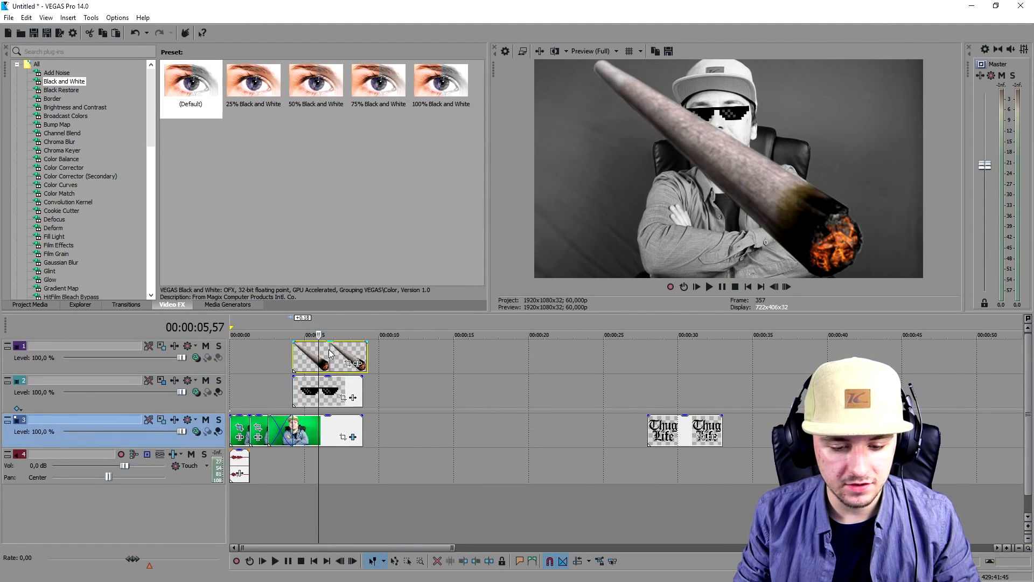
scroll(325, 354, up, 5)
Shrink the joint with Track Motion, place it at the man's mouth and trim its image to end with the sunglasses image
click(161, 350)
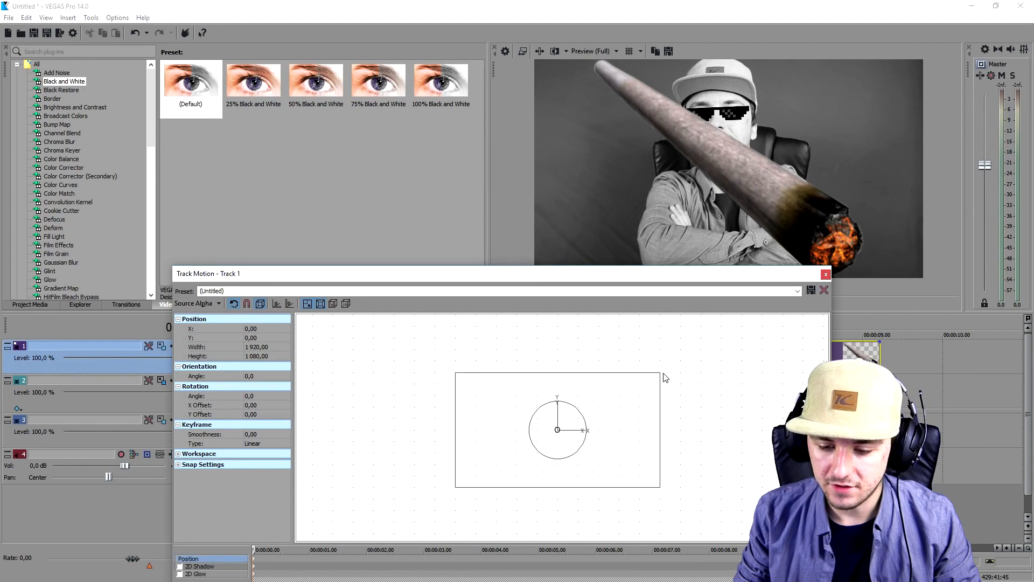
drag(666, 372, 572, 432)
scroll(574, 433, up, 5)
drag(595, 398, 623, 349)
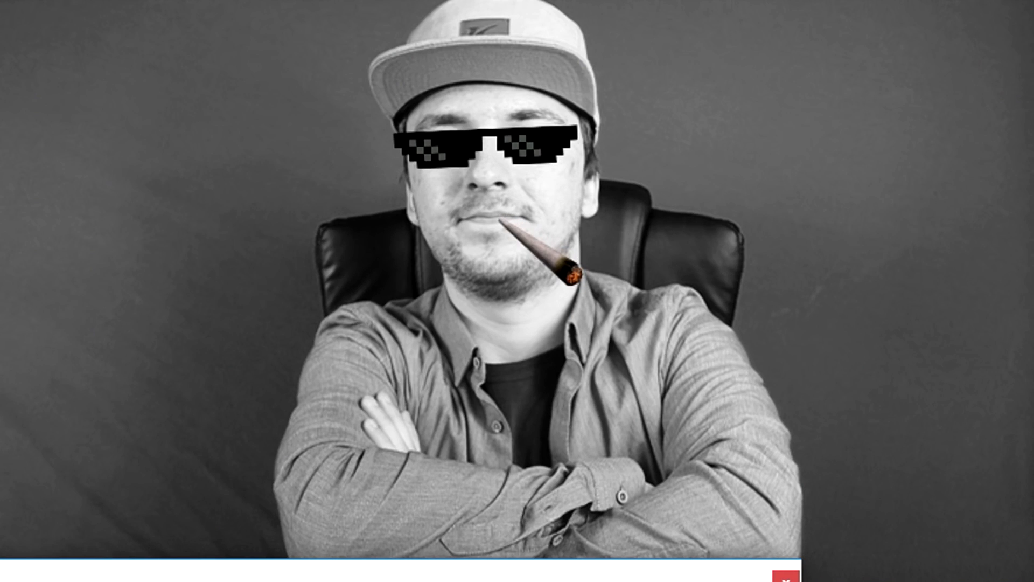
click(786, 577)
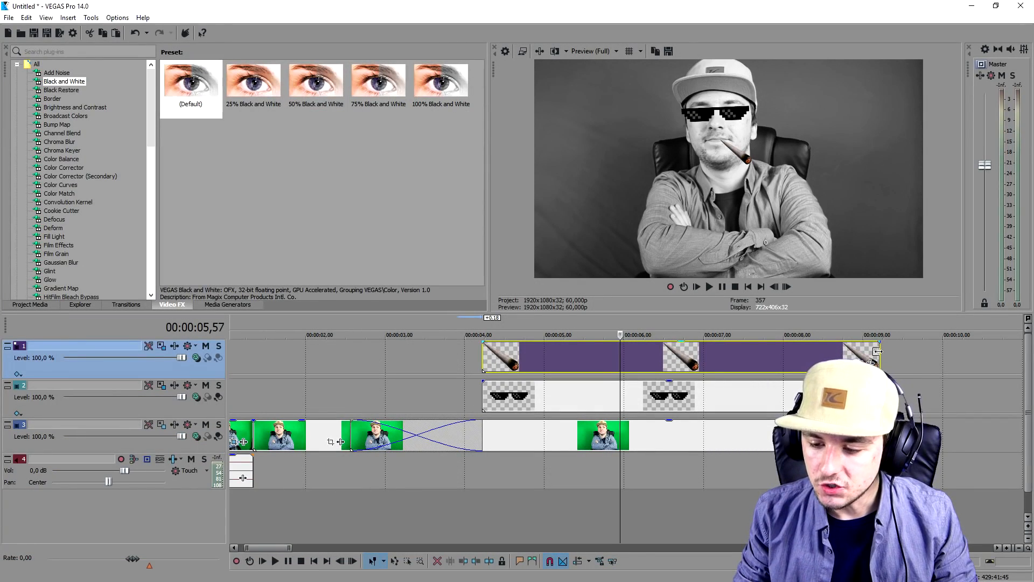
drag(880, 351, 856, 351)
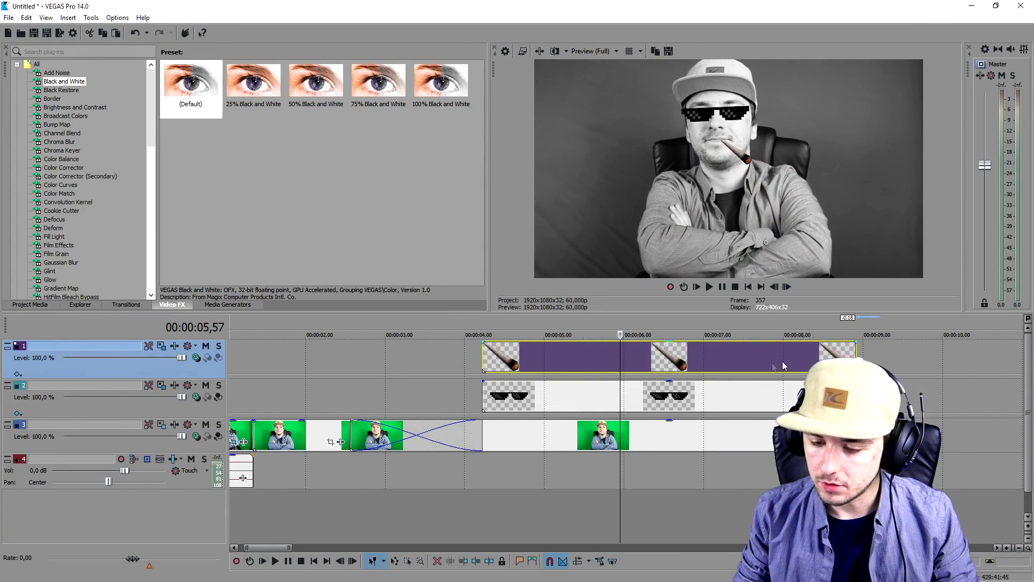
Insert a further video track on top and move the Thug Life image onto it, aligned with the start of the other overlays
scroll(700, 361, down, 5)
right_click(546, 360)
click(580, 446)
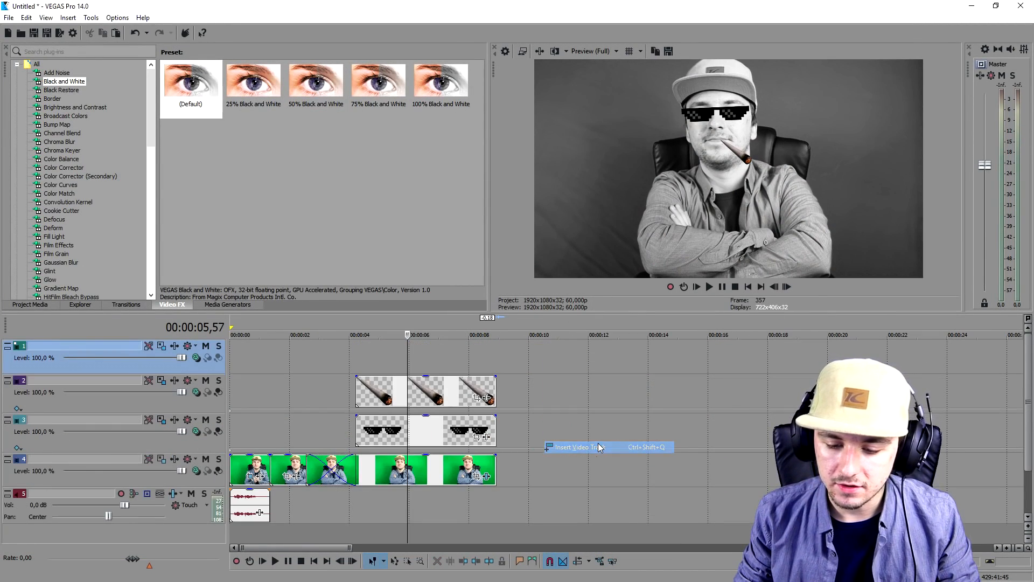
scroll(538, 458, down, 5)
drag(526, 465, 294, 351)
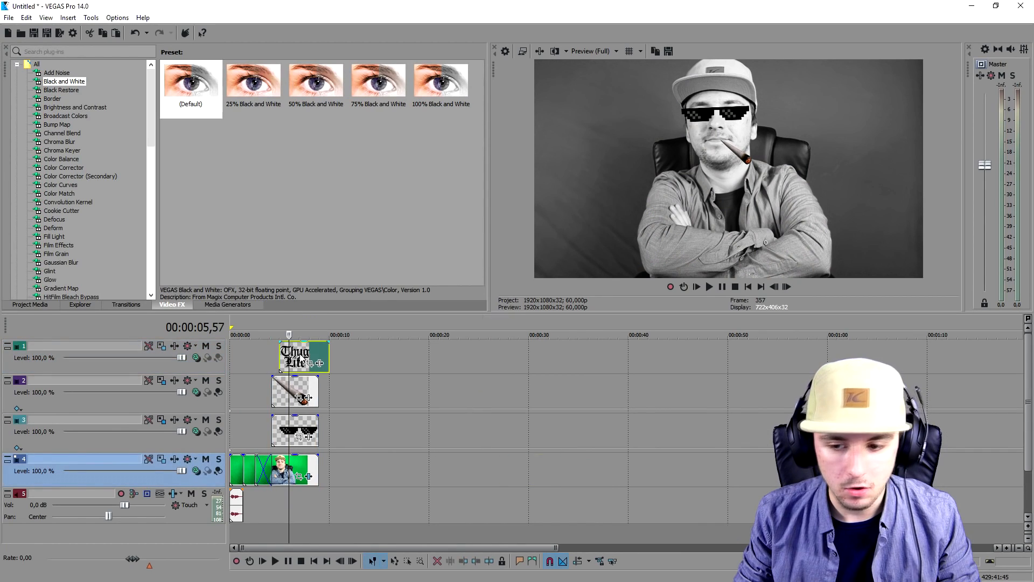
scroll(610, 350, up, 5)
drag(609, 350, 577, 350)
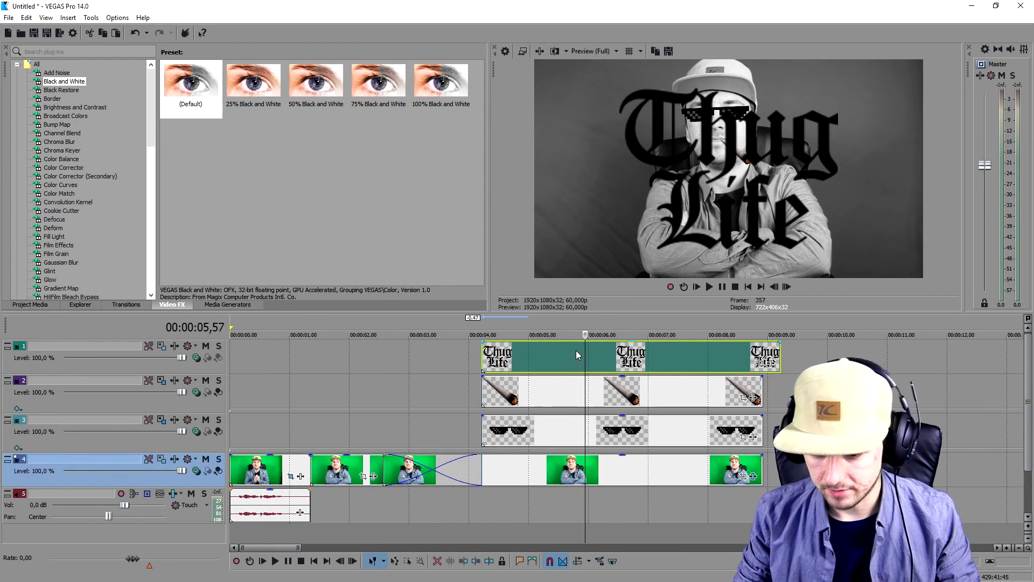
With Track Motion, scale the Thug Life text to about 944 × 531, move it to about X -637, Y 298 and tilt it about -5.8 degrees
click(162, 345)
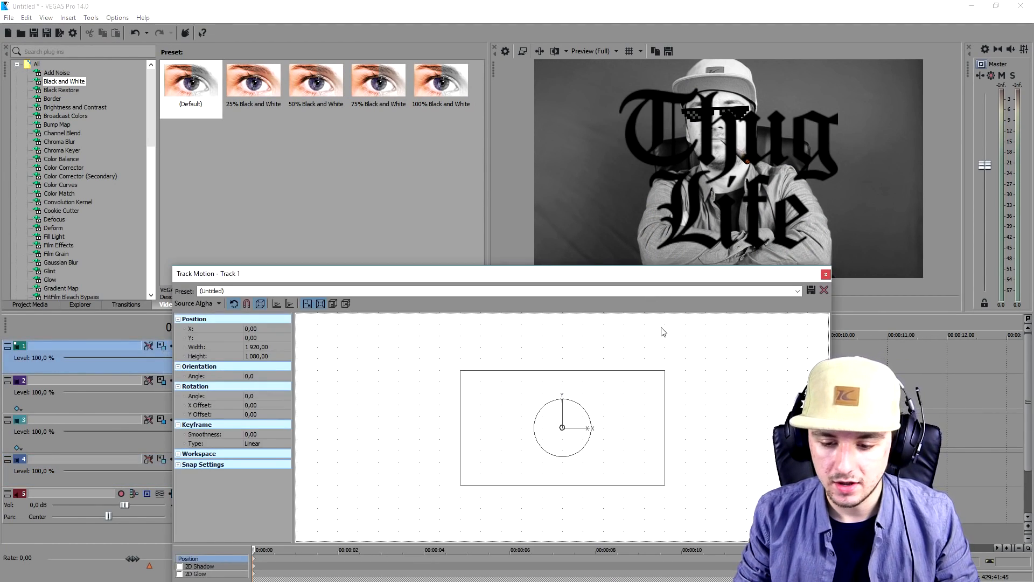
drag(665, 370, 539, 383)
scroll(517, 349, up, 2)
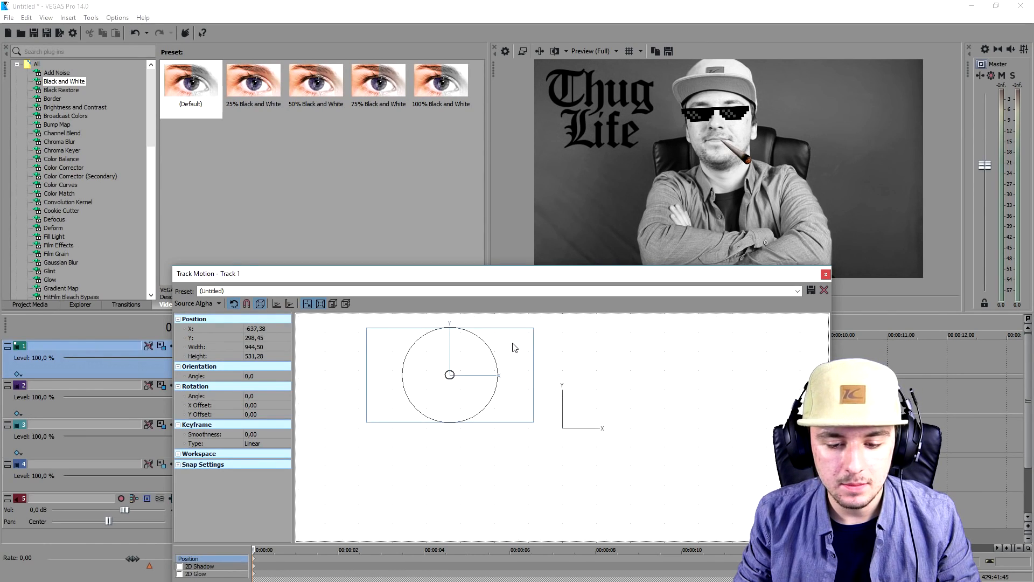
drag(447, 326, 443, 326)
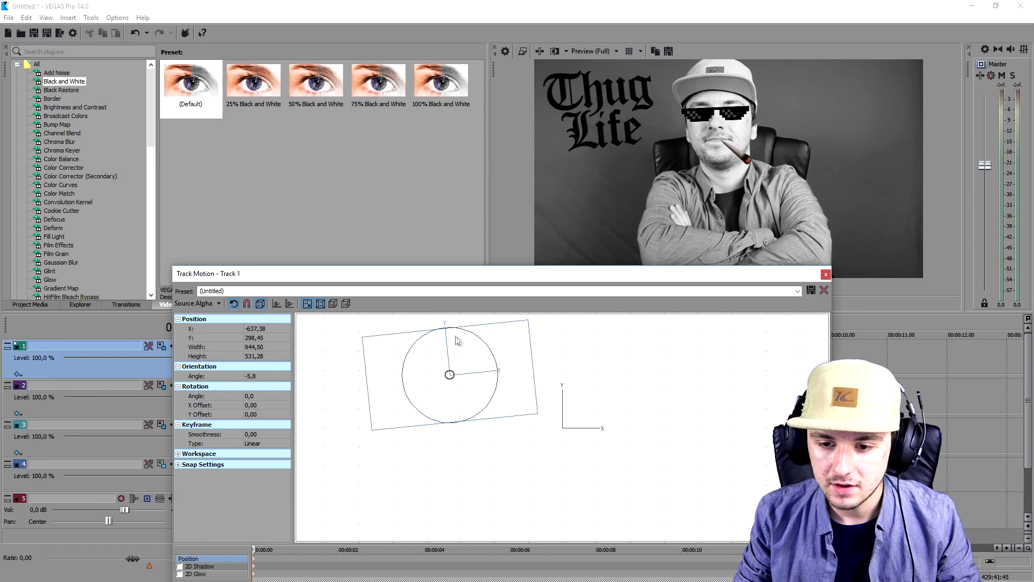
click(826, 274)
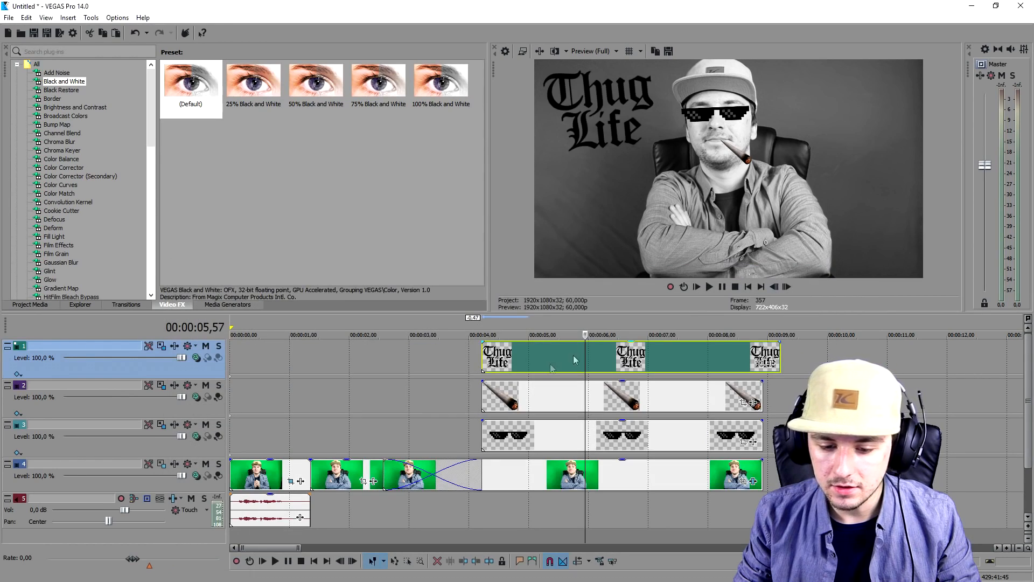
Play back the edit to check the overlays and return the cursor to the start of the project
click(287, 330)
click(760, 290)
click(751, 290)
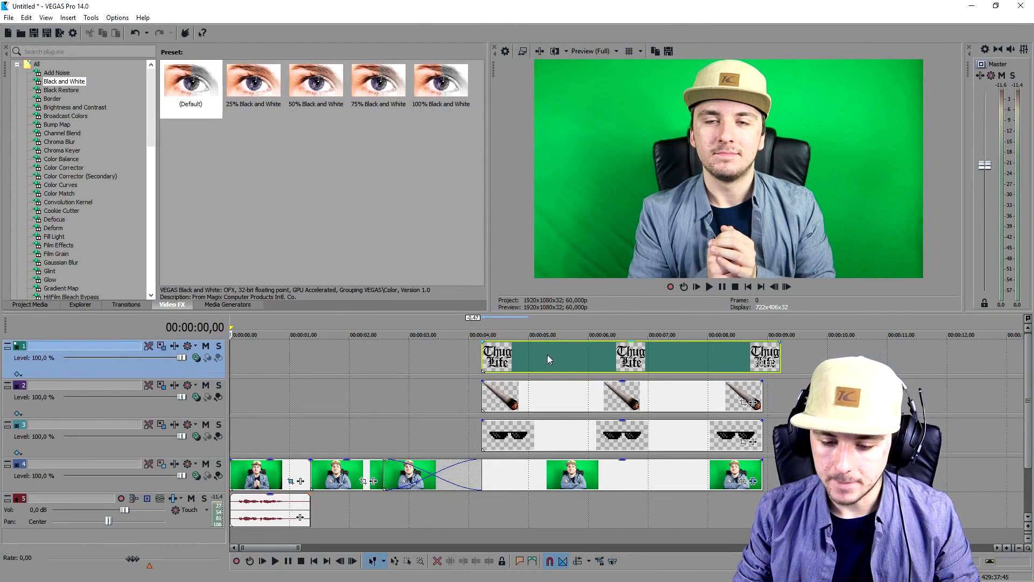
Trim the end of the Thug Life image to line up with the end of the other overlays
click(481, 357)
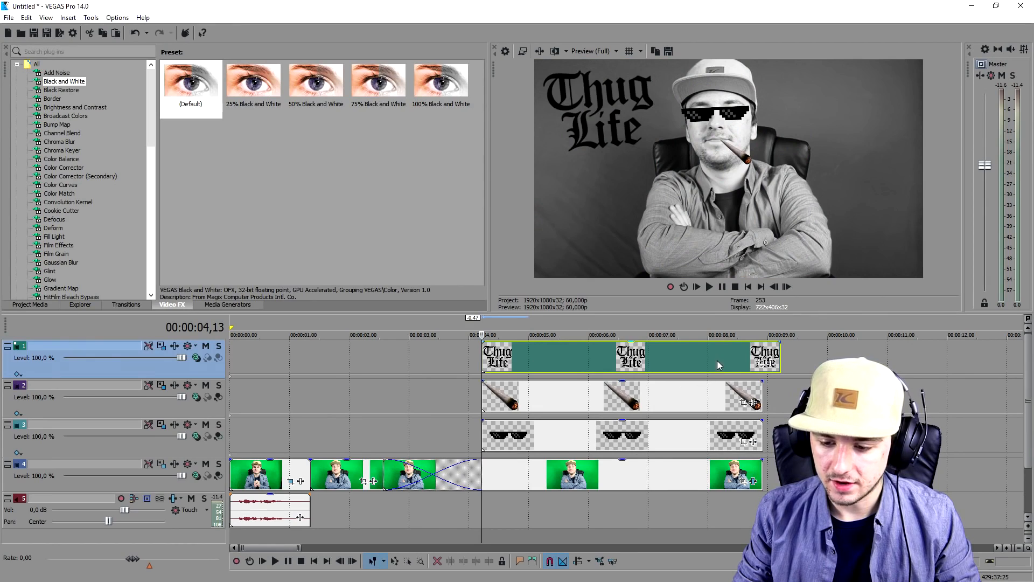
drag(780, 353, 755, 364)
In Track Motion for the sunglasses track, move the glasses up out of the frame to about X -98, Y 597
click(739, 436)
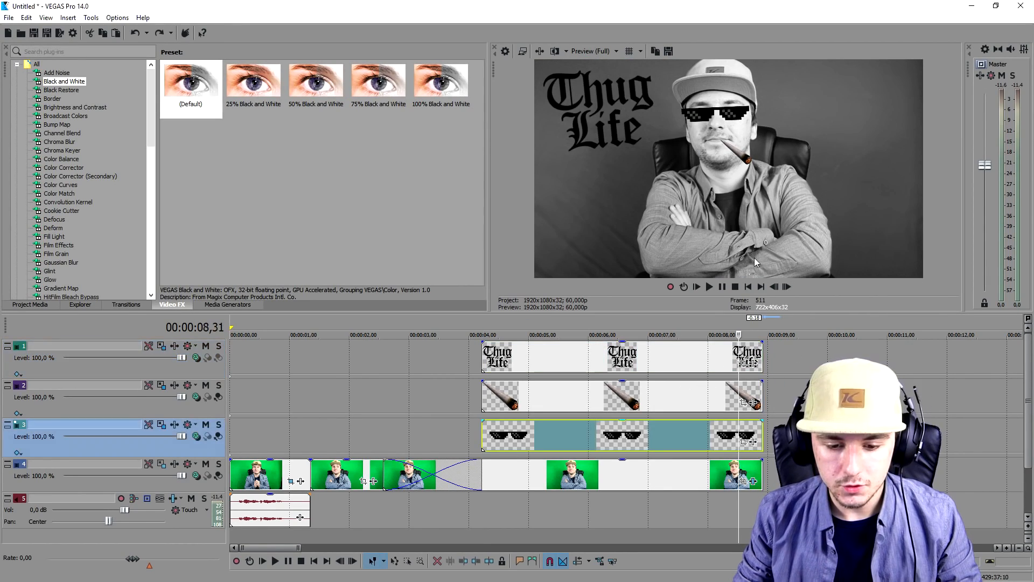
click(161, 425)
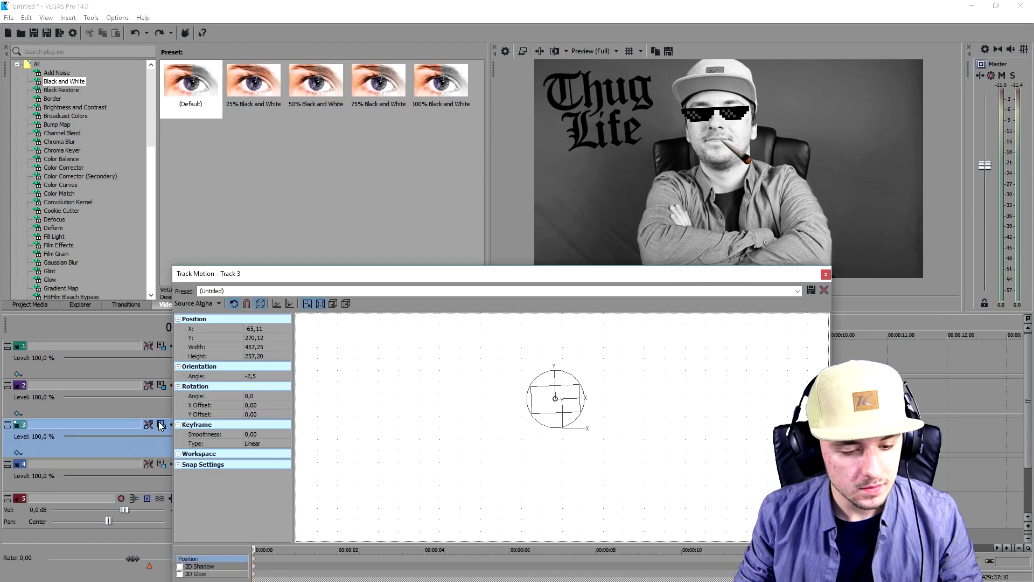
scroll(551, 396, up, 5)
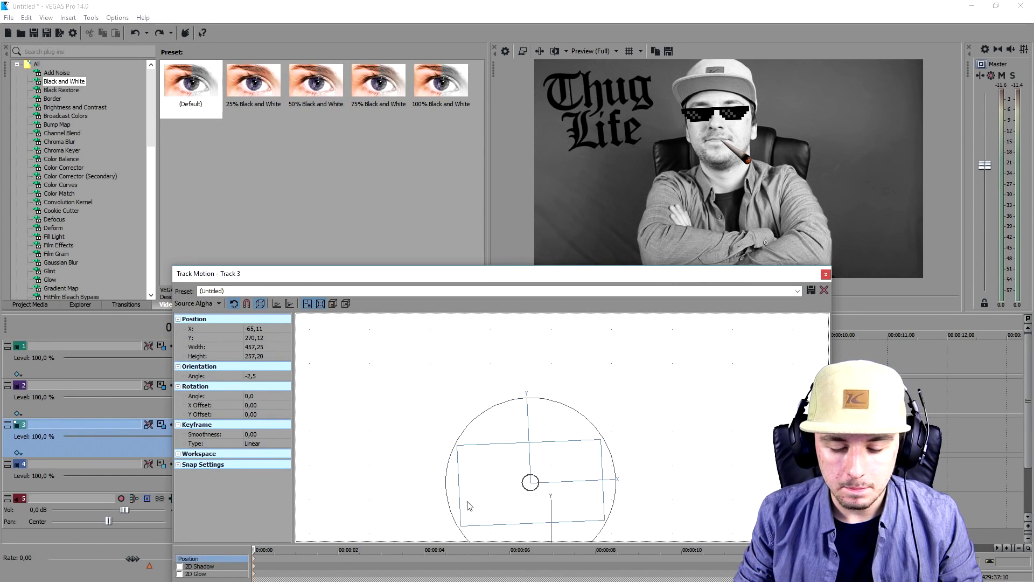
drag(496, 486, 482, 381)
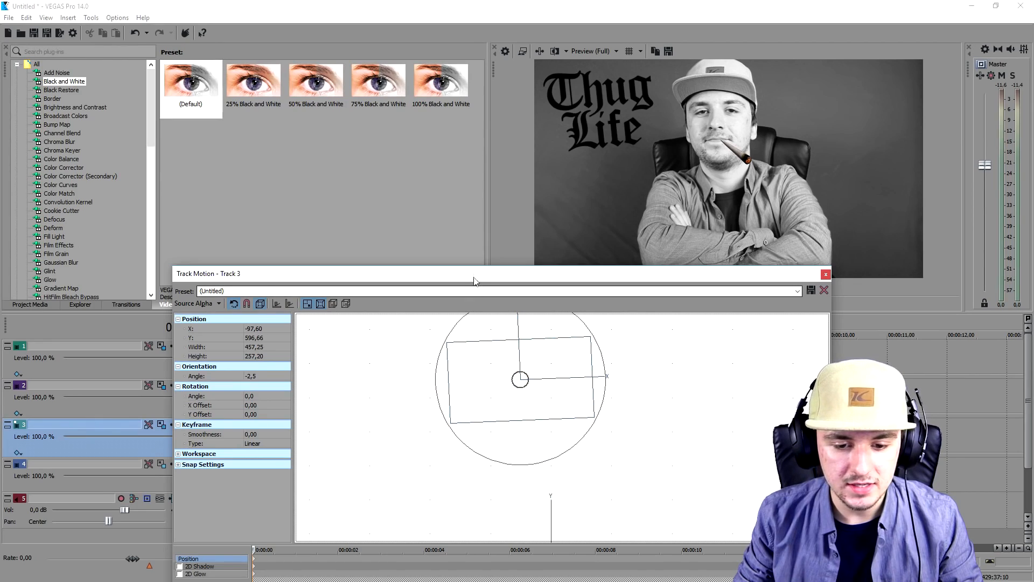
At about 7 seconds in the motion keyframe timeline, bring the sunglasses back down onto the eyes at about X -63, Y 280
drag(474, 279, 411, 98)
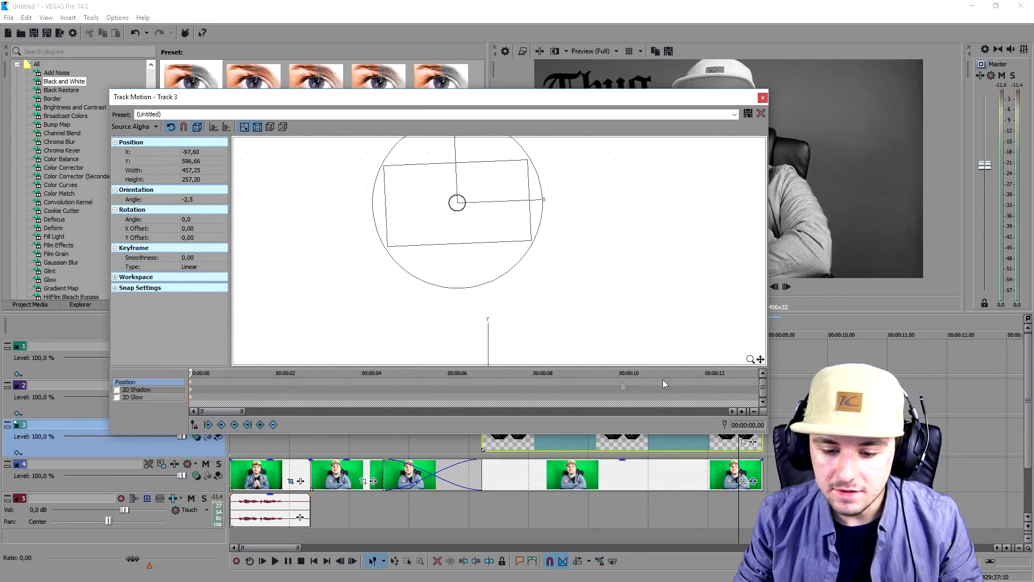
click(495, 386)
drag(506, 97, 571, 196)
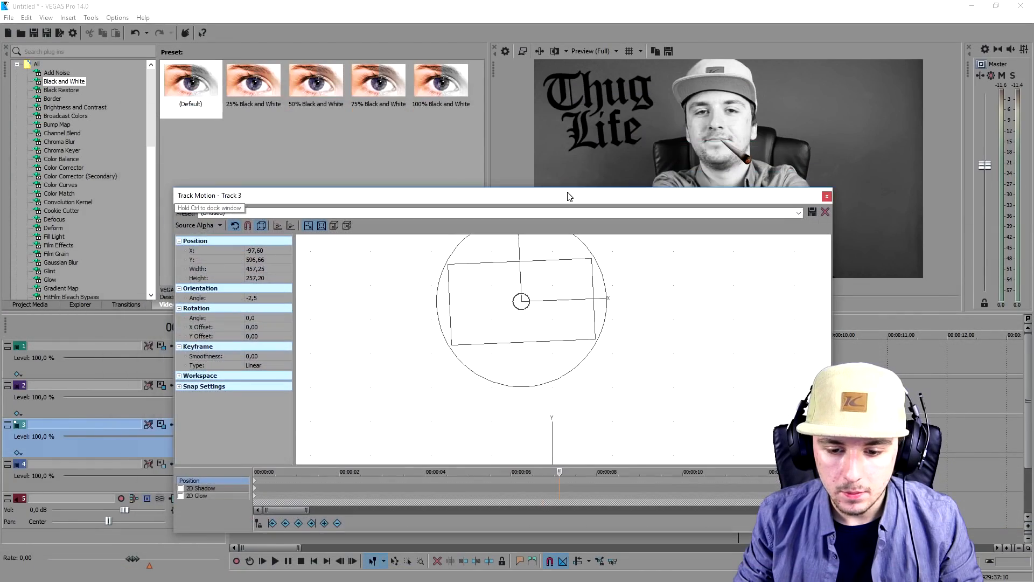
drag(546, 292, 558, 388)
Play back the sunglasses drop and try a faster timing by moving the second position keyframe back to about 2 seconds
drag(484, 195, 484, 474)
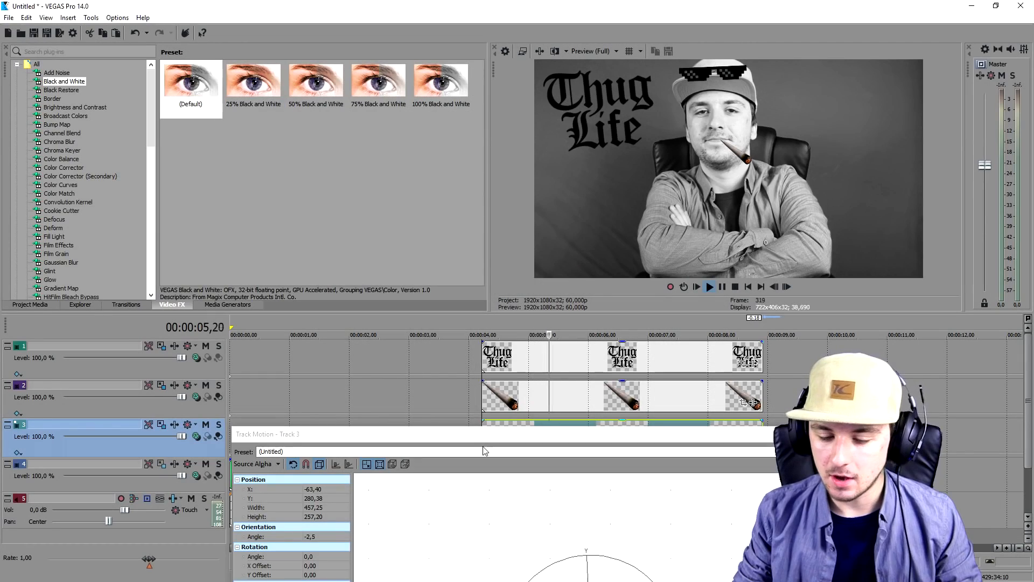
drag(473, 435, 487, 179)
key(space)
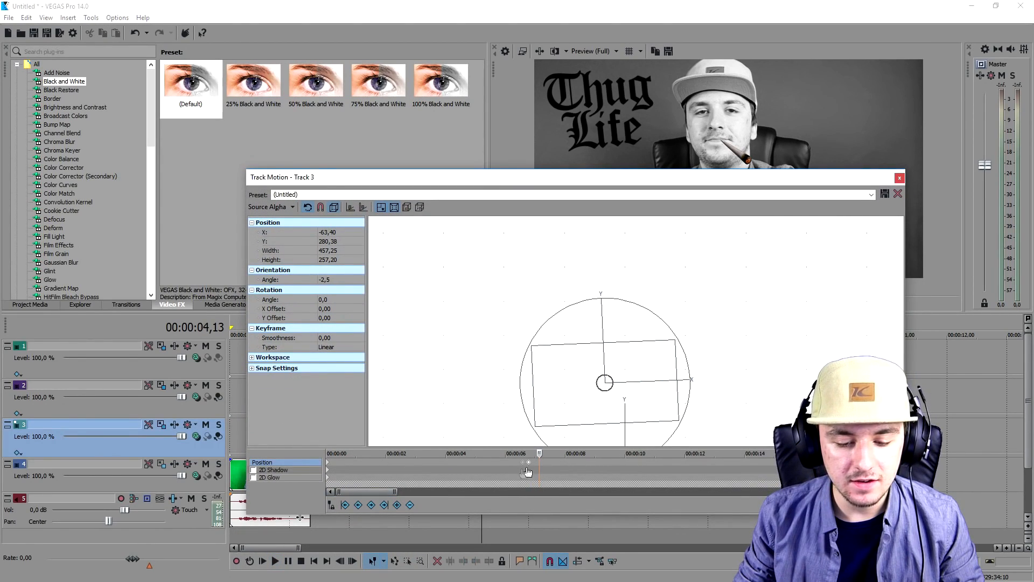
drag(528, 472, 413, 471)
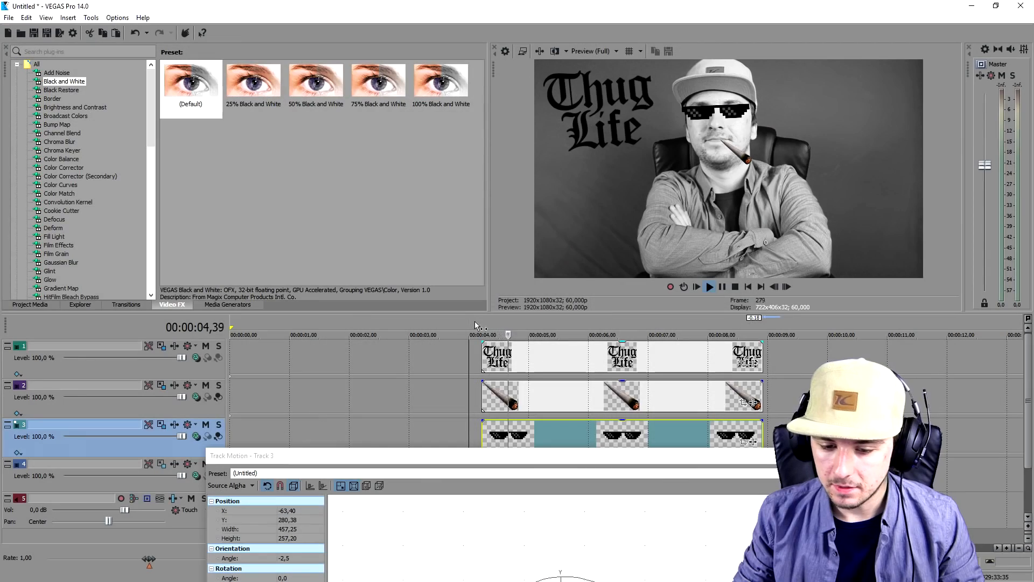
drag(465, 456, 495, 120)
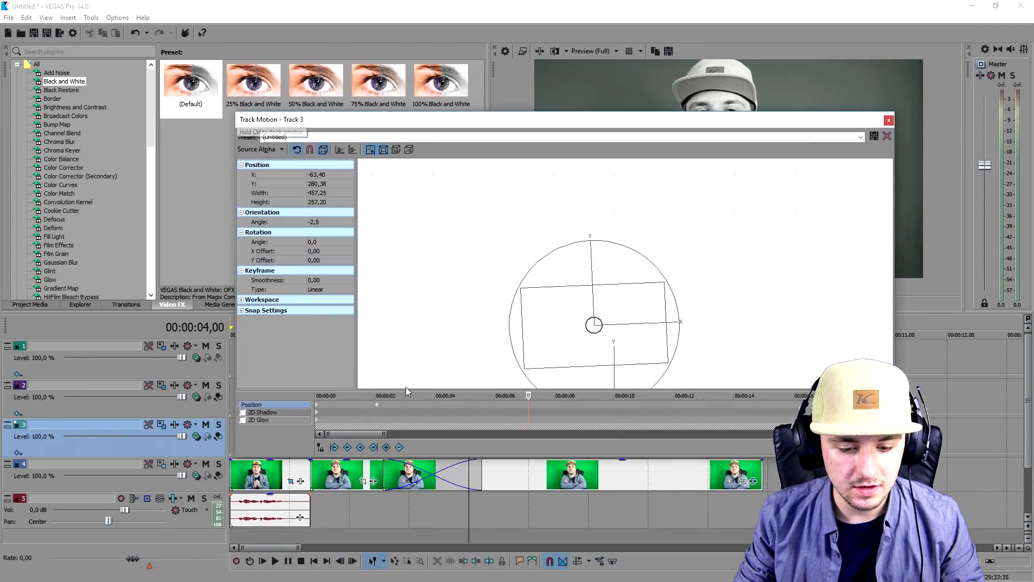
Move the sunglasses' second position keyframe to about 5.5 seconds, check the drop in playback and close Track Motion
drag(377, 405, 480, 405)
drag(536, 123, 530, 447)
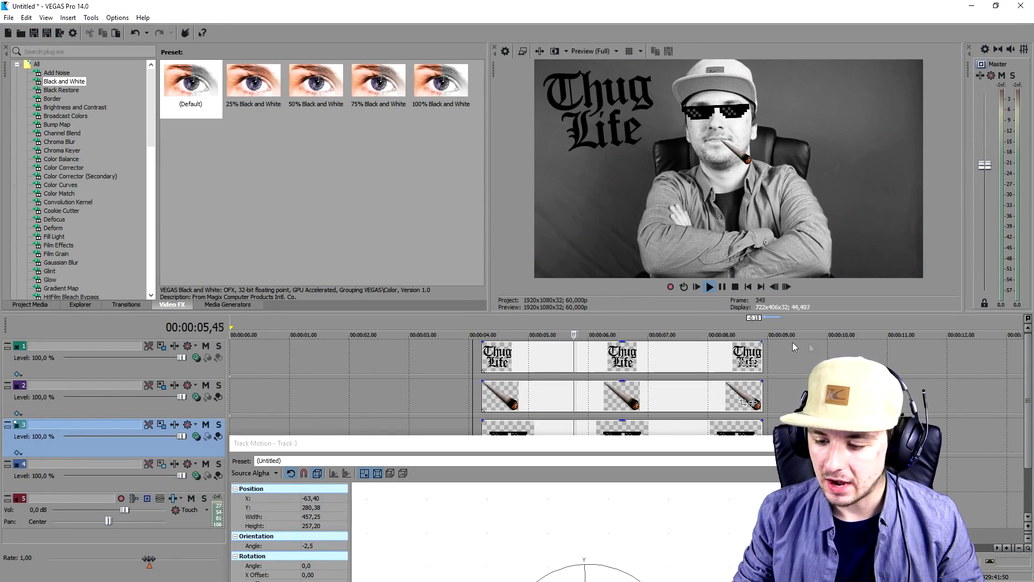
key(space)
click(905, 443)
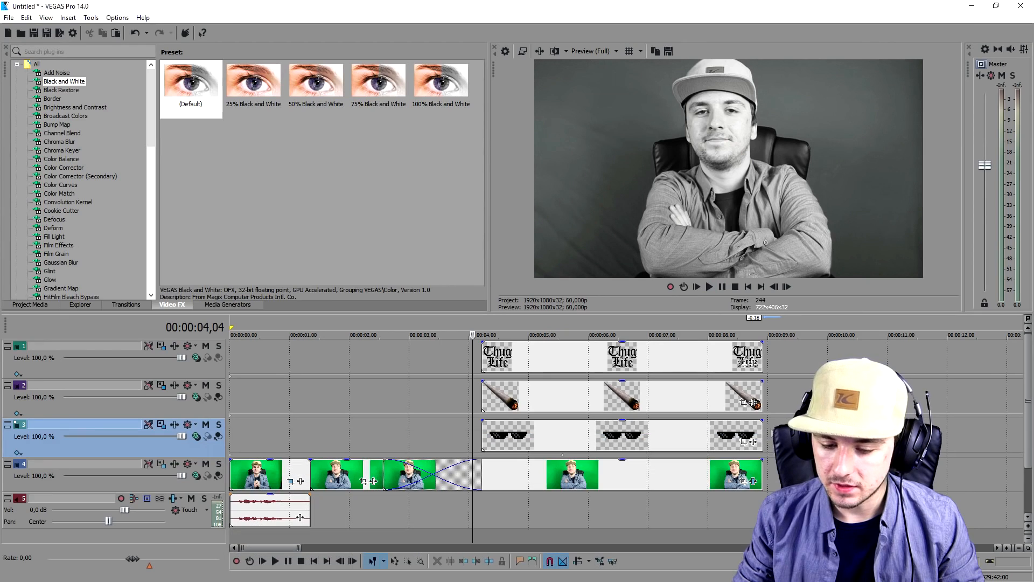
With Track Motion, start the joint beyond the frame's right edge and bring it back toward the mouth at a keyframe around 2.6 seconds
click(480, 394)
click(148, 385)
scroll(564, 326, up, 5)
drag(582, 285, 891, 270)
scroll(707, 294, down, 4)
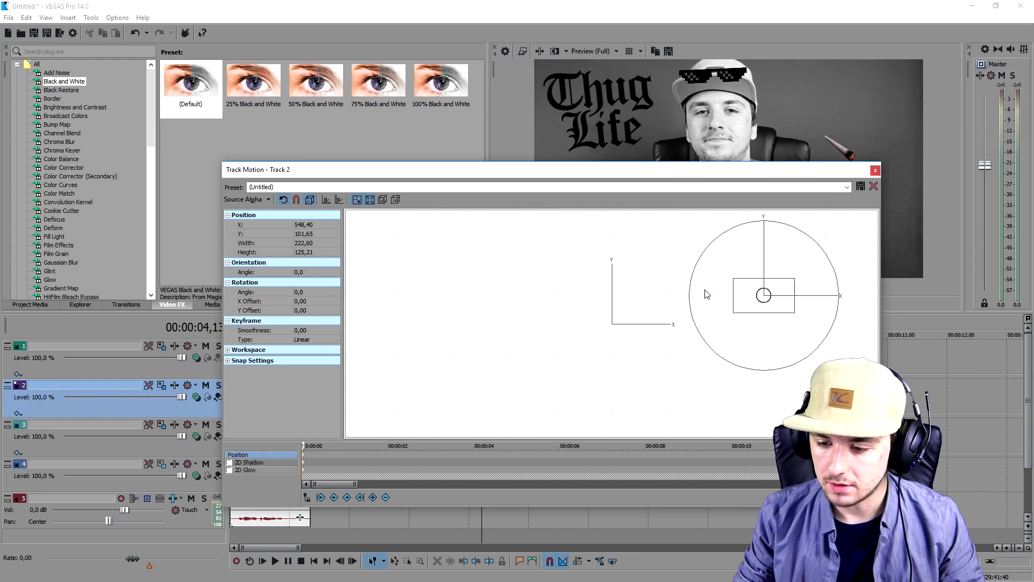
scroll(707, 294, down, 2)
drag(711, 298, 820, 298)
click(415, 456)
drag(826, 299, 606, 304)
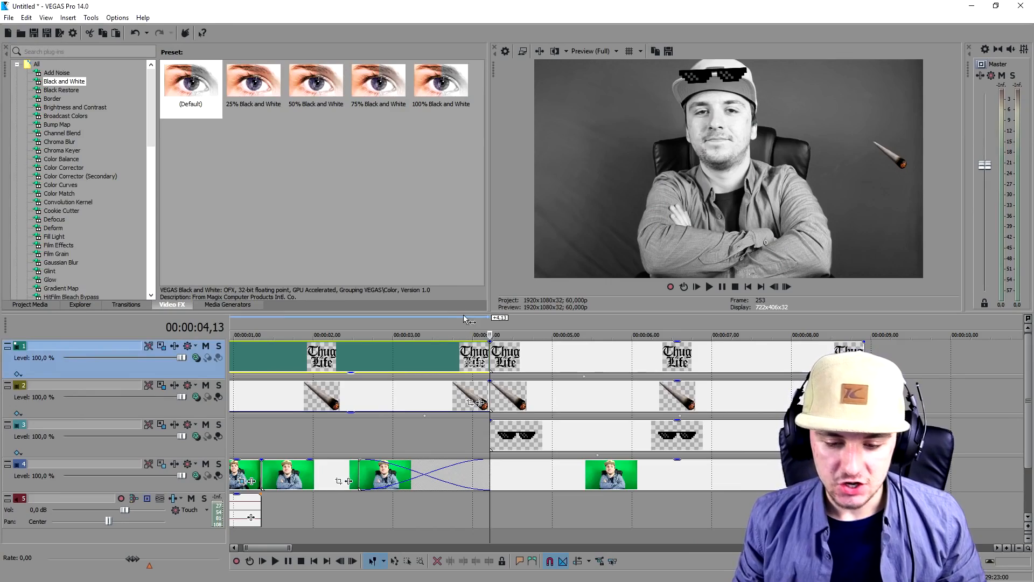
Play back the edit from about 3.6 seconds to check the overlay animations
click(444, 325)
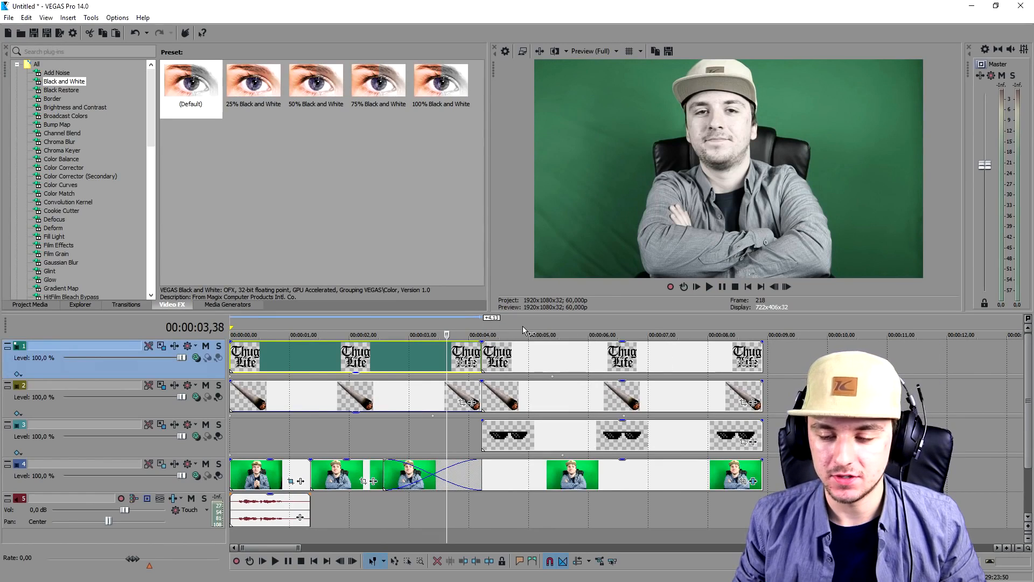
key(space)
key(space)
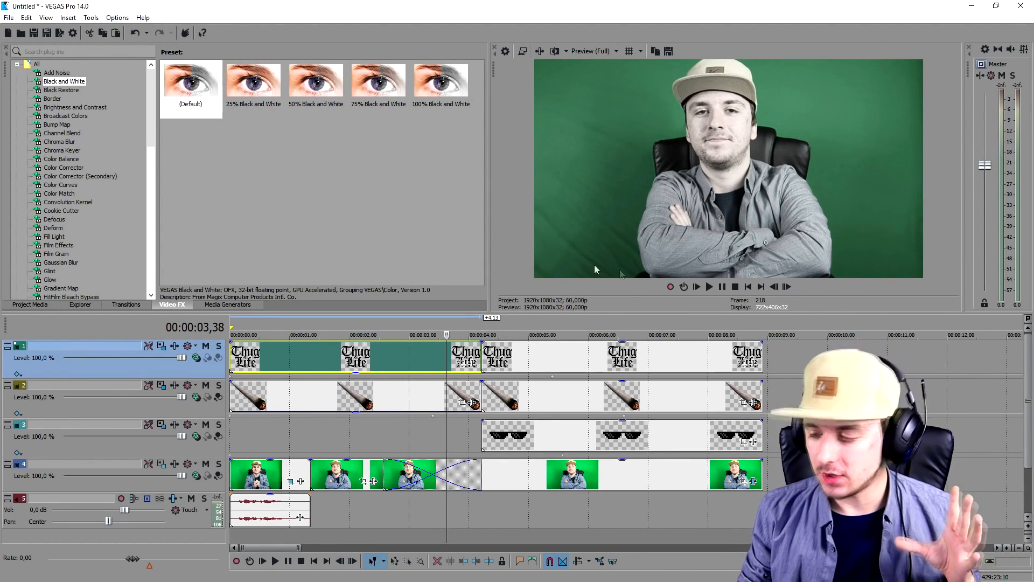
scroll(405, 500, down, 4)
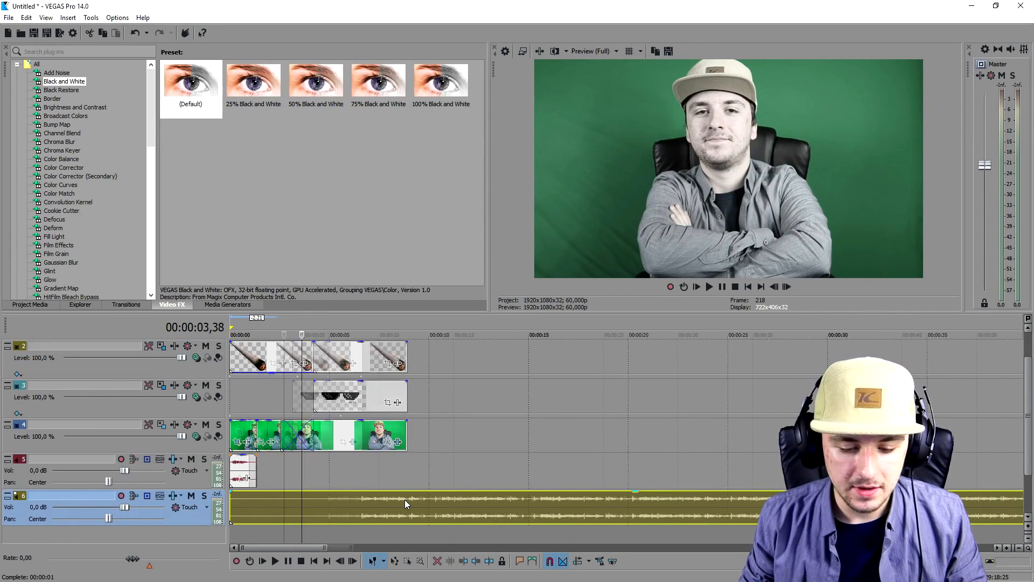